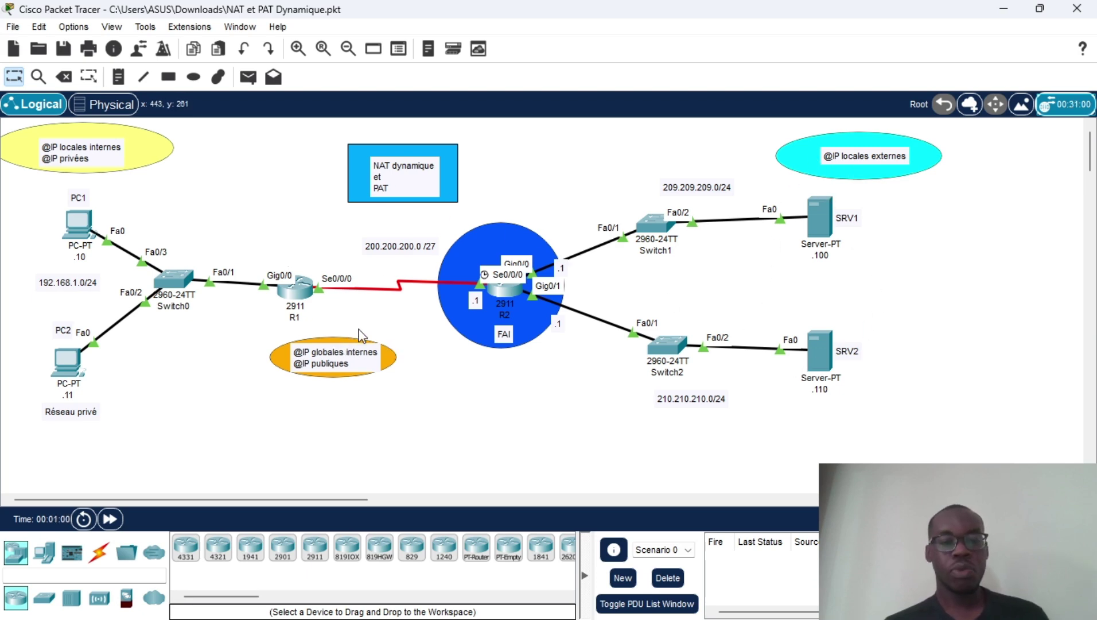
Step: Send a simple PDU from PC1 to PC2 to test connectivity inside the private network
left_click(251, 79)
left_click(80, 223)
left_click(76, 343)
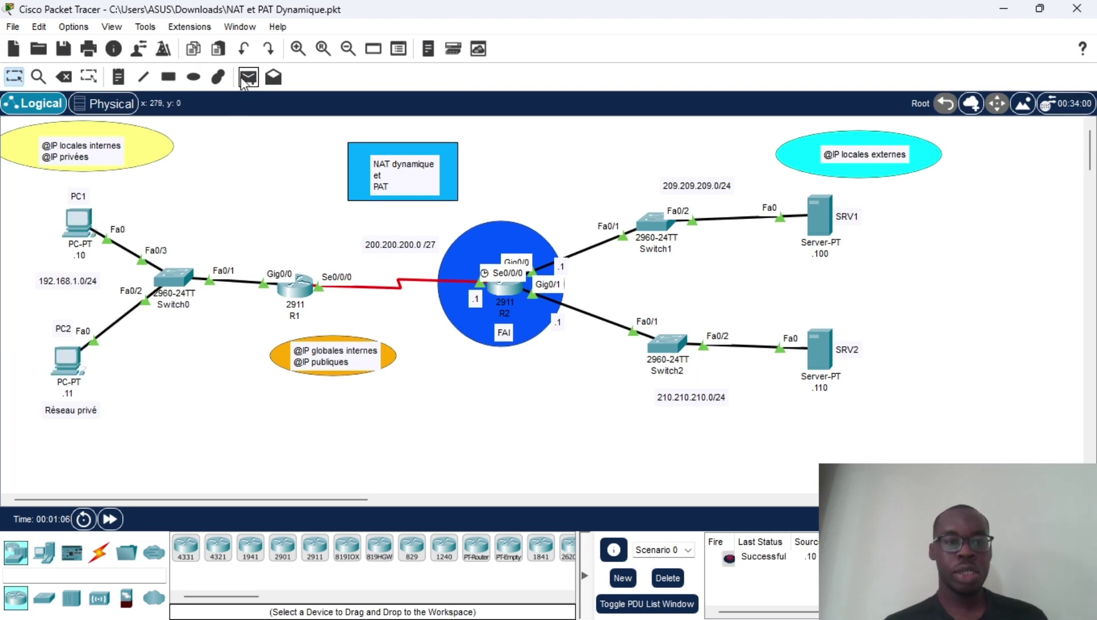
Step: Test connectivity with a simple PDU from SRV1 to SRV2, and clear the PDU scenario
left_click(248, 77)
left_click(820, 222)
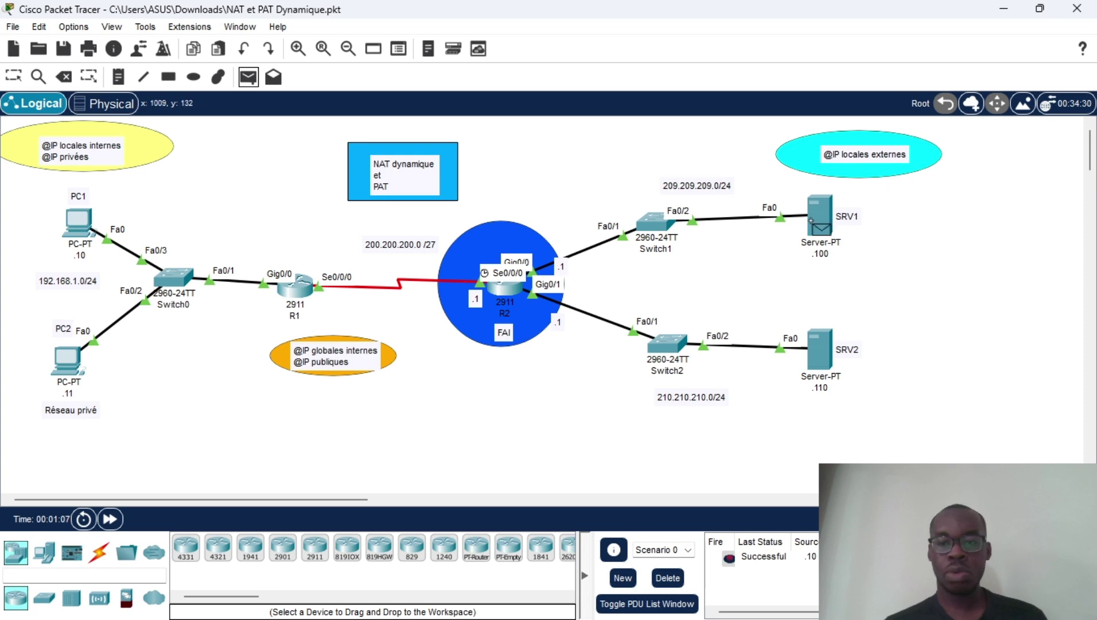
left_click(825, 342)
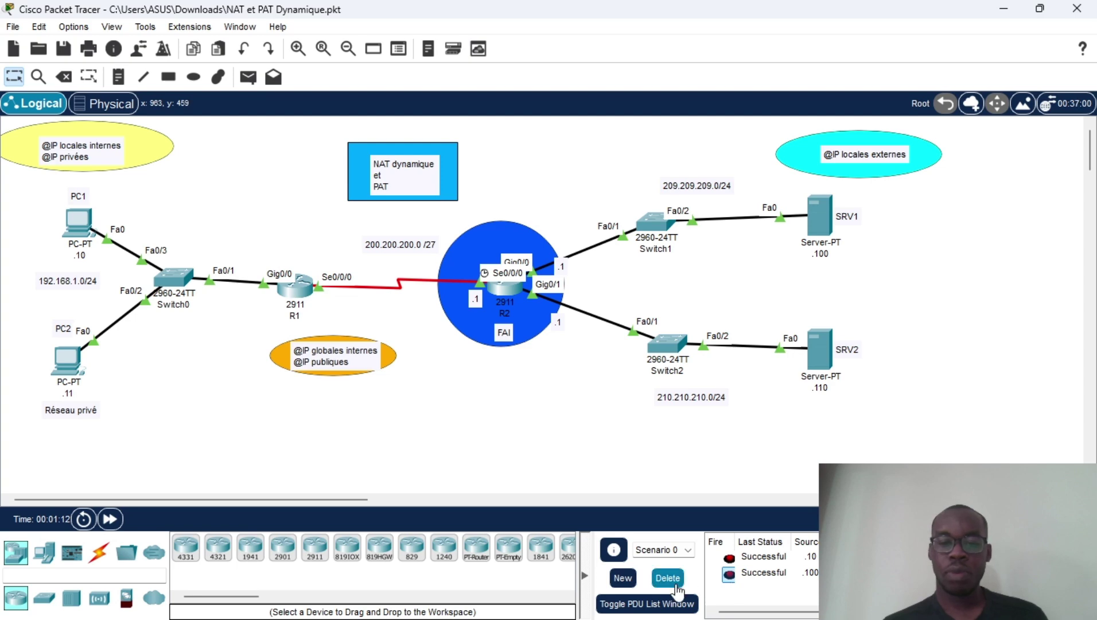
left_click(667, 578)
Step: Send a simple PDU from PC1 to SRV1, fire it a second time, and clear the PDU scenario
left_click(249, 77)
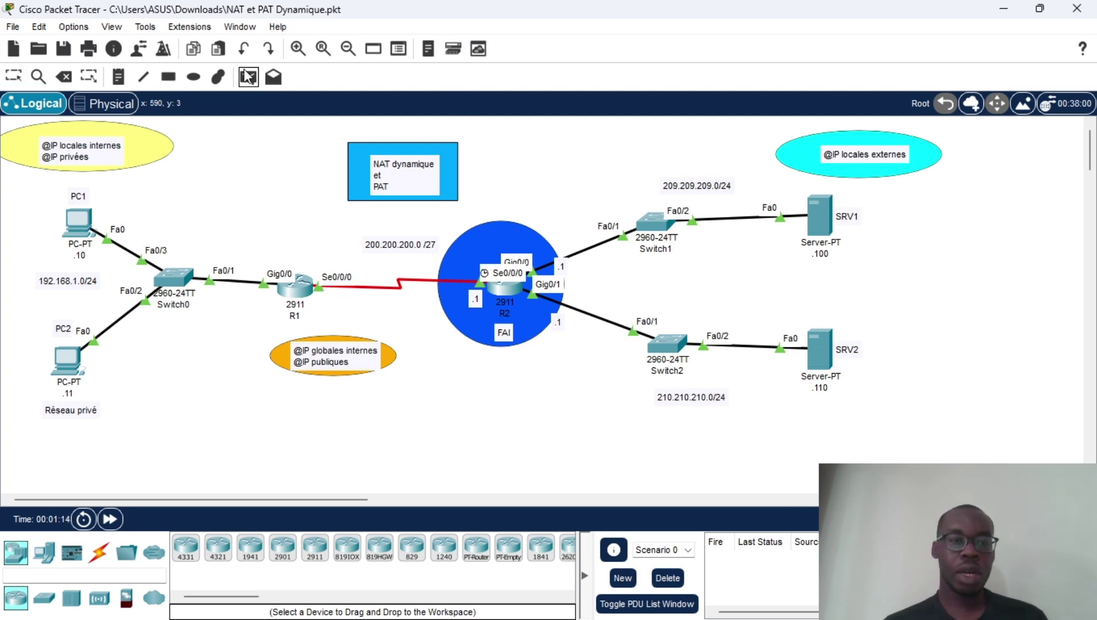
left_click(79, 222)
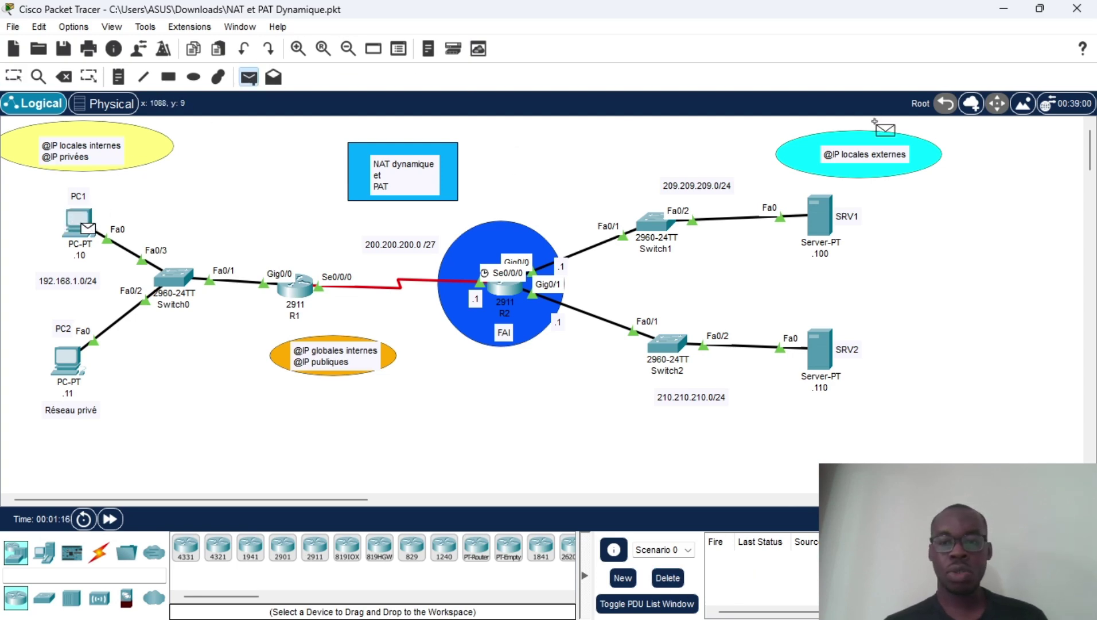
left_click(821, 214)
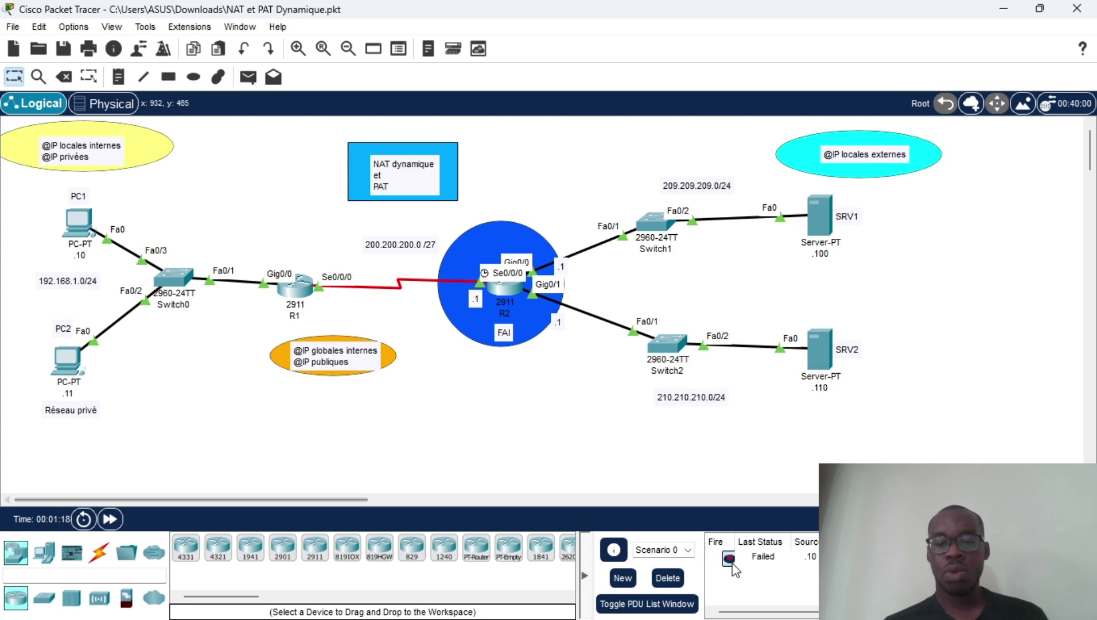
left_click(729, 559)
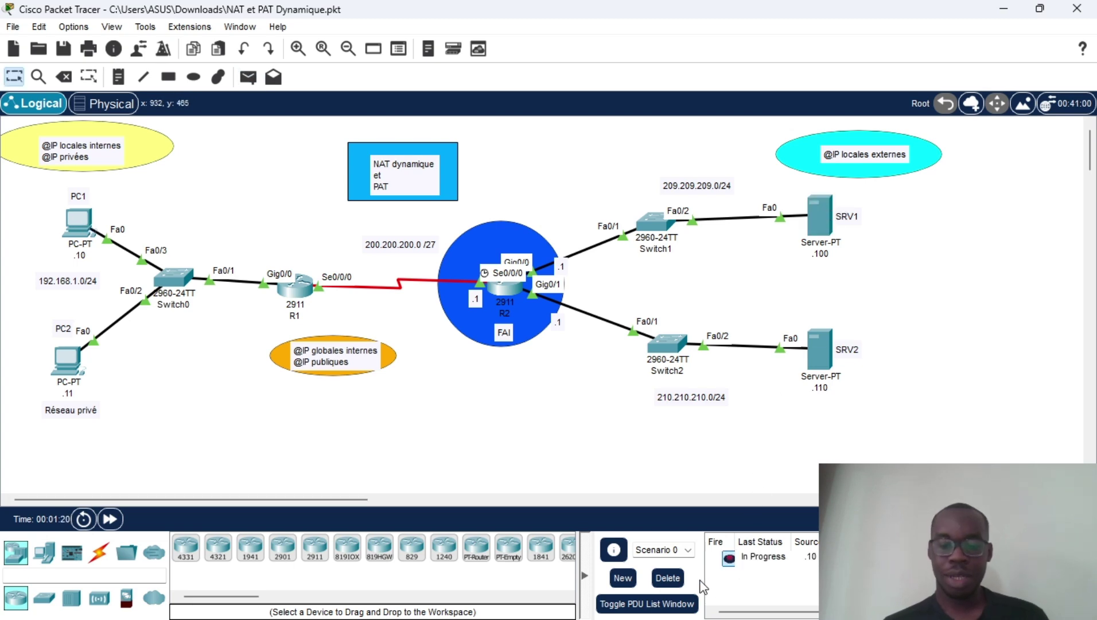
left_click(671, 579)
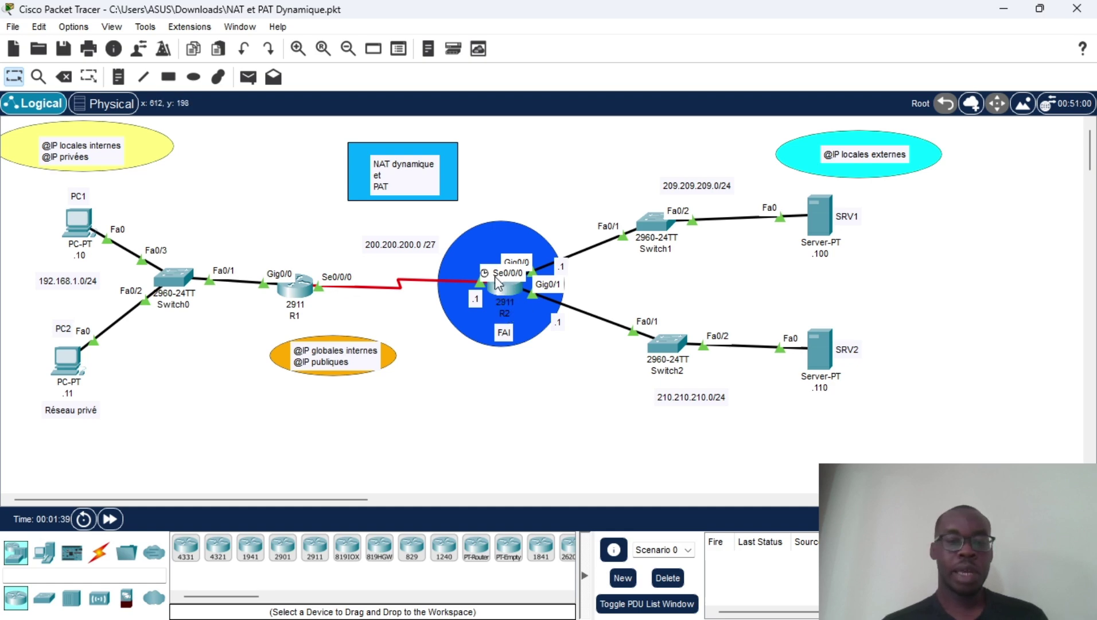
Step: Open the command line of router R1 and enter global configuration mode
left_click(296, 287)
left_click(438, 90)
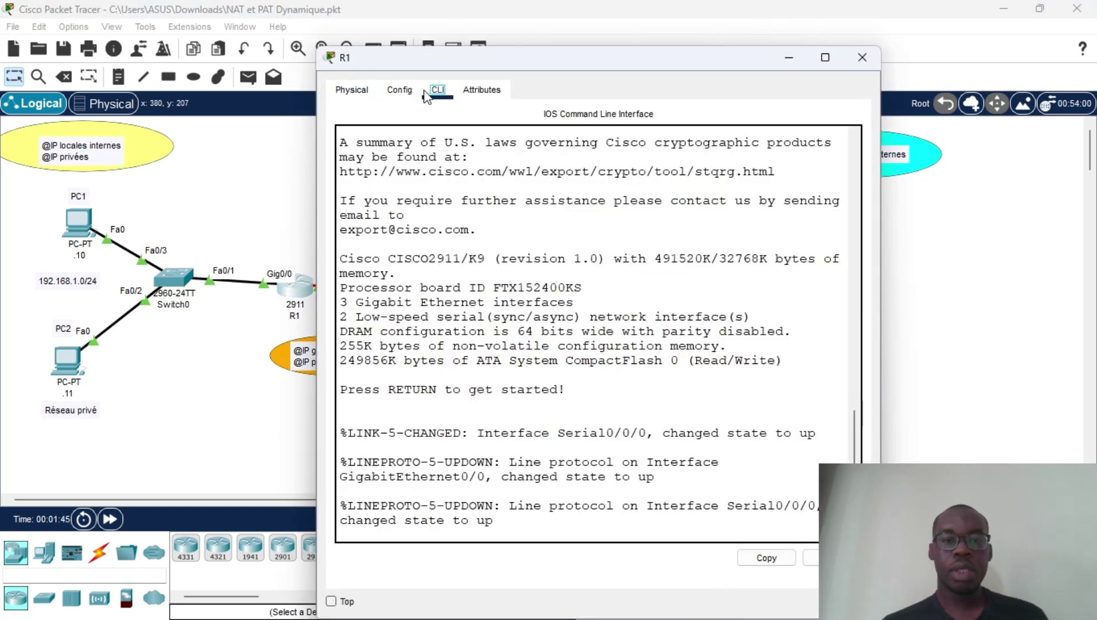
key("Return")
type("er>e")
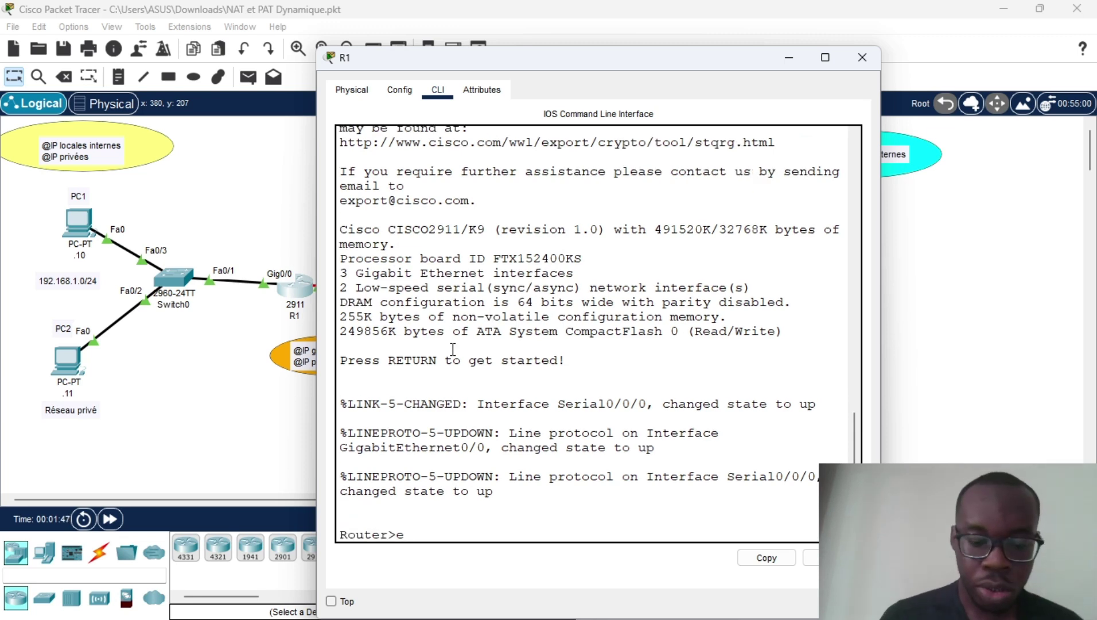
type("n")
key("Return")
type("conf t")
key("Return")
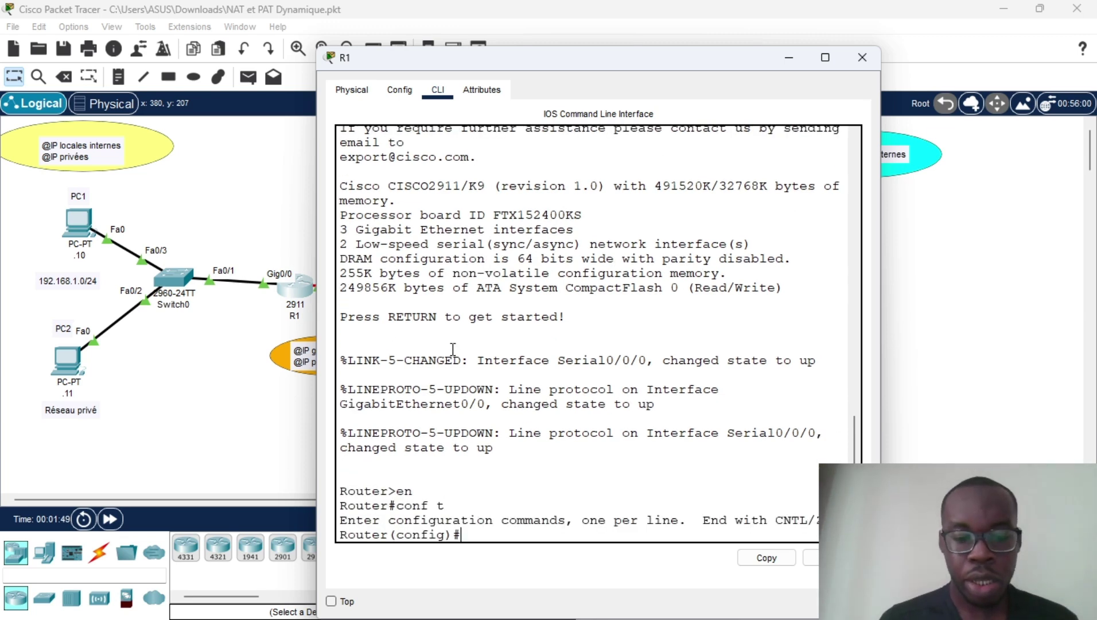
Step: Set the router's hostname to R1
type("host")
key("Tab")
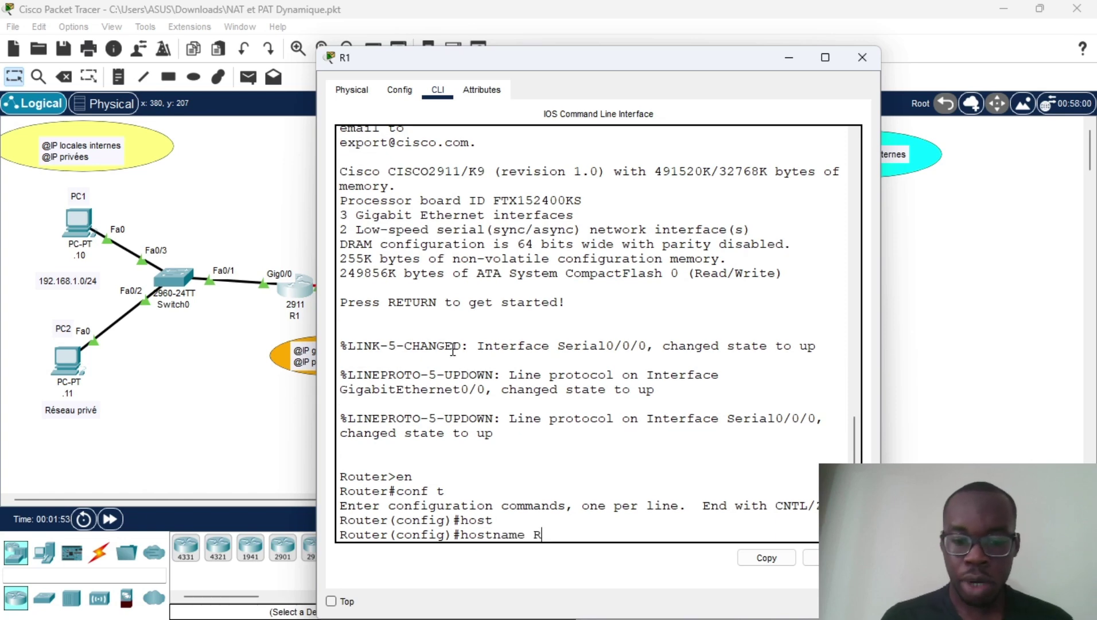
type("R1")
key("Return")
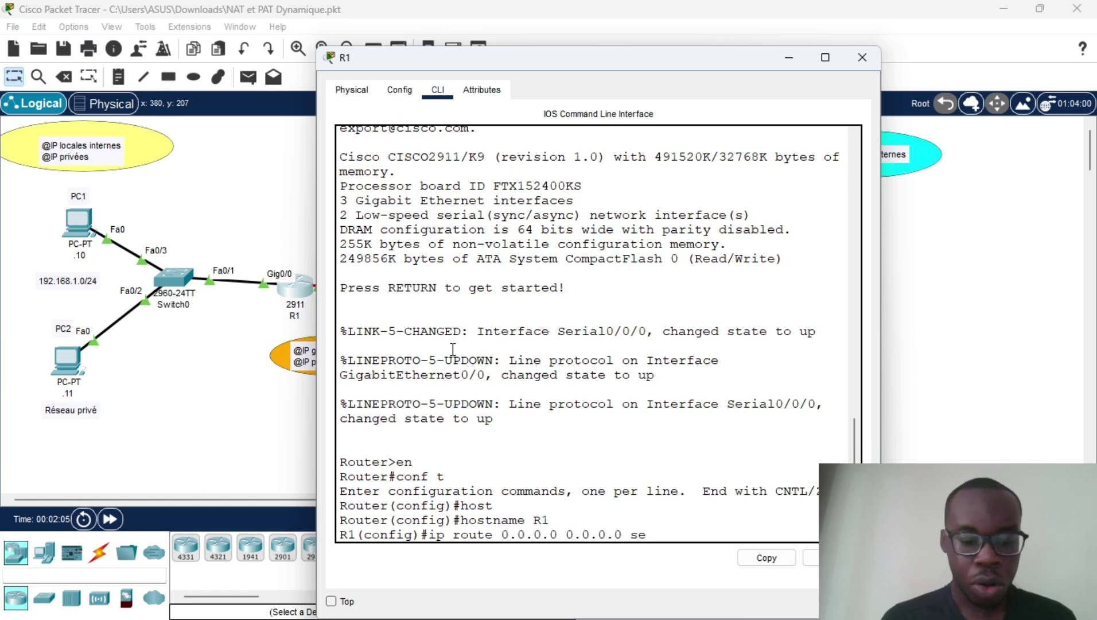
Step: Add a default route on R1 with ip route 0.0.0.0 0.0.0.0 through se 0/0/0
type("/0/0")
key("Return")
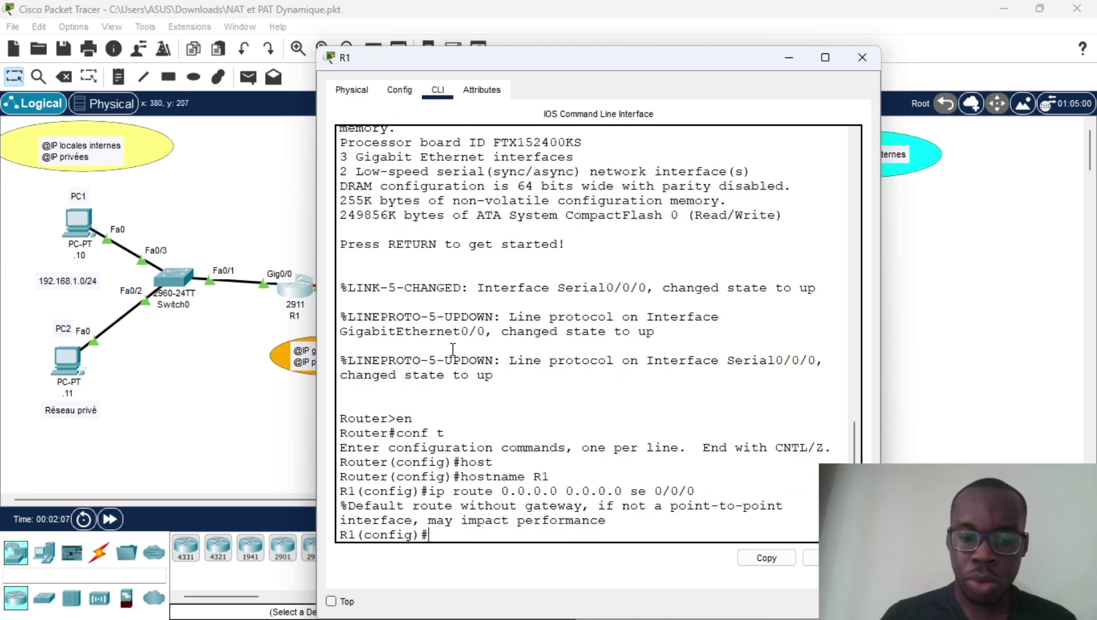
key("Return")
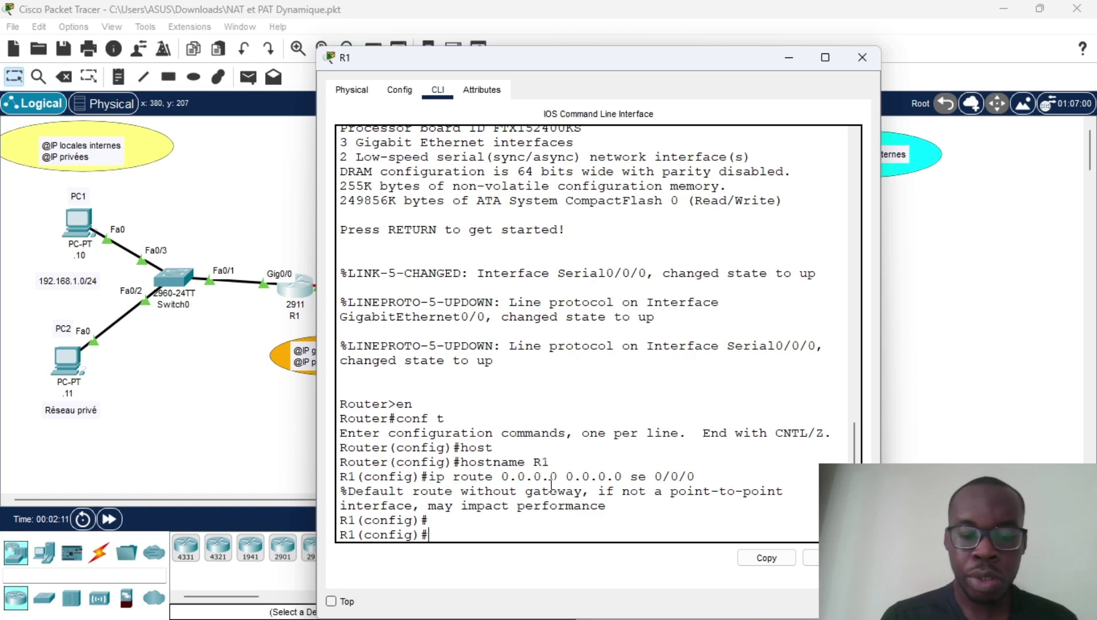
Step: Exit configuration mode on R1 and display its routing table with sh ip route
key("Return")
key("Return")
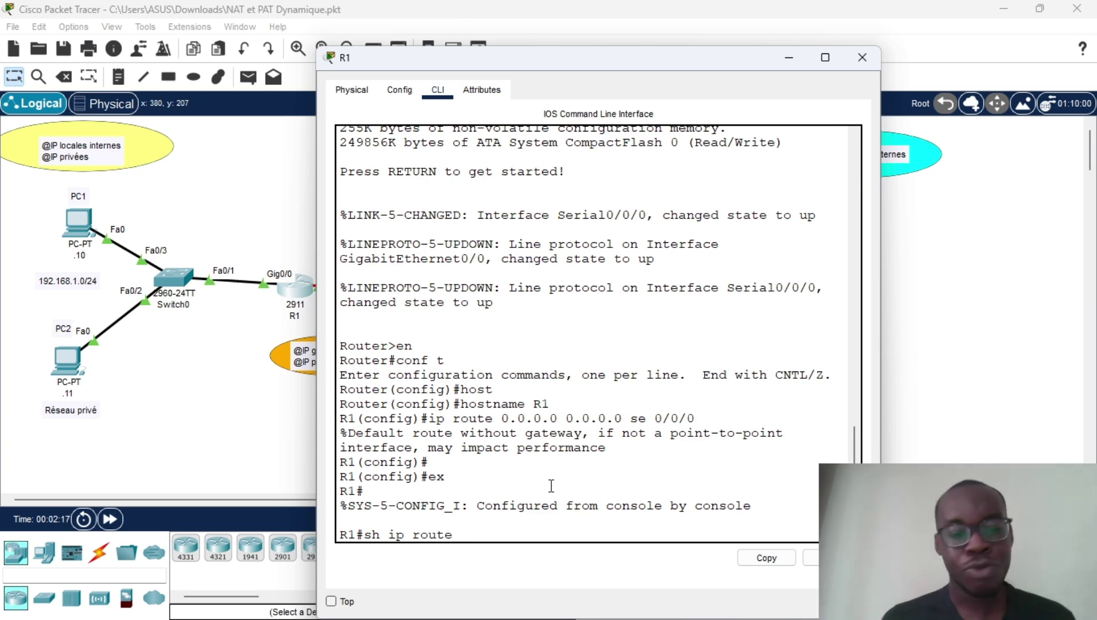
key("Return")
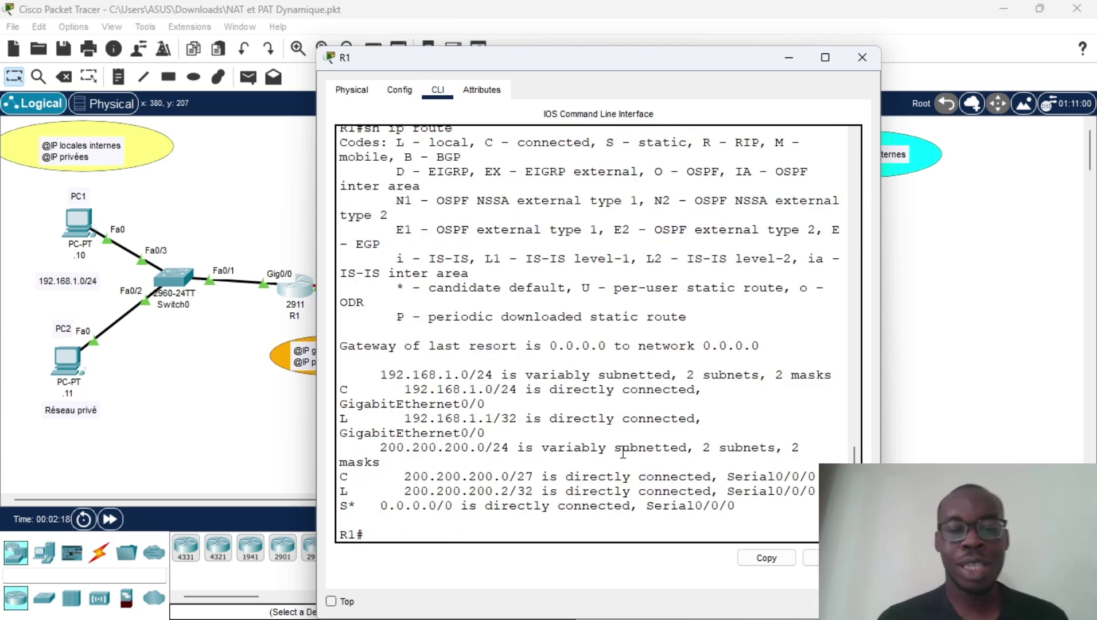
scroll(534, 448, "up", 1)
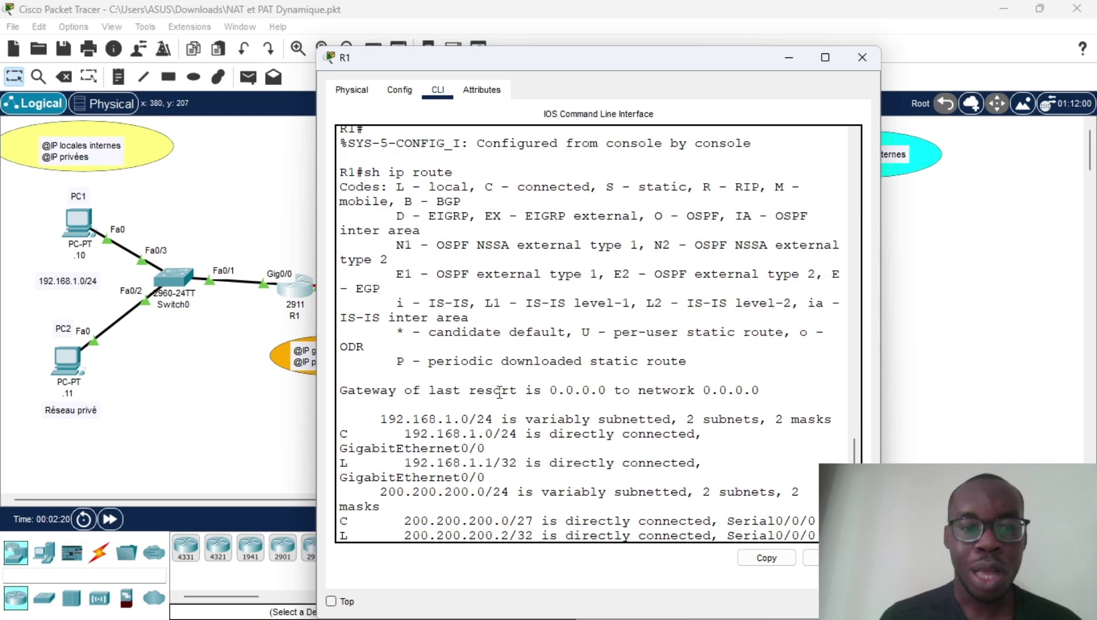
scroll(544, 411, "down", 1)
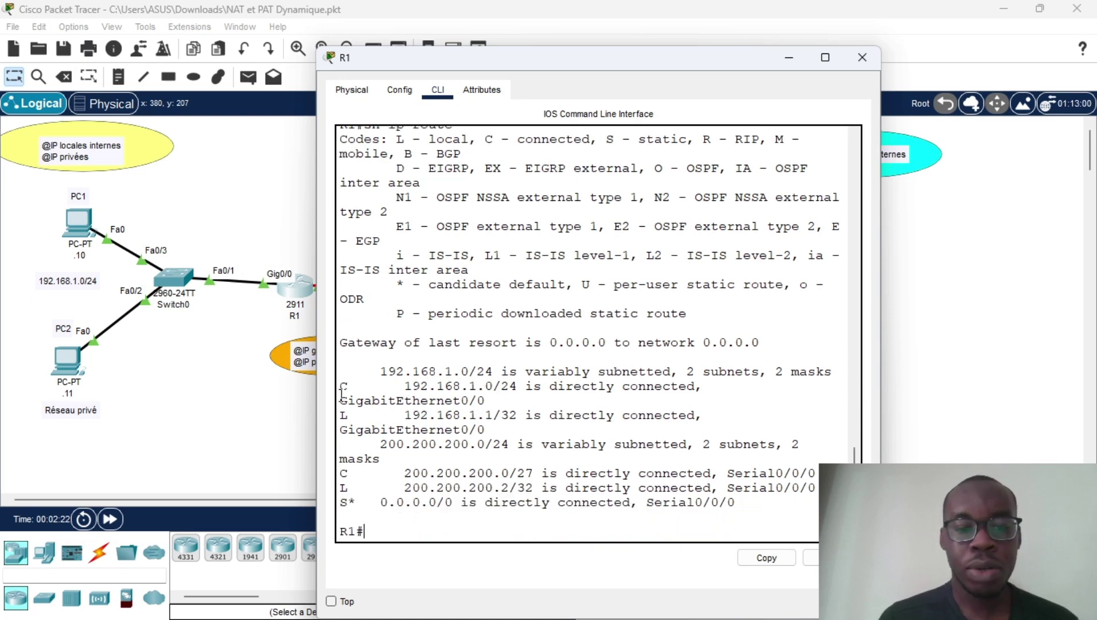
Step: Examine the connected and static default entries of R1's routing table against the code legend, and close the router window
left_click_drag(341, 394, 397, 389)
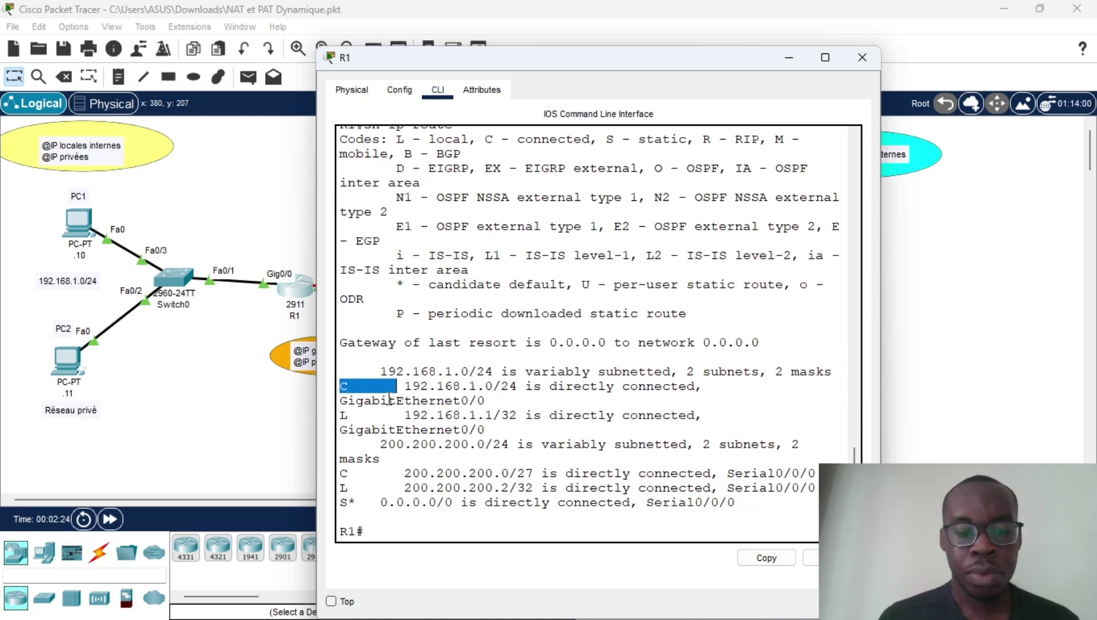
left_click(350, 504)
left_click_drag(349, 503, 341, 505)
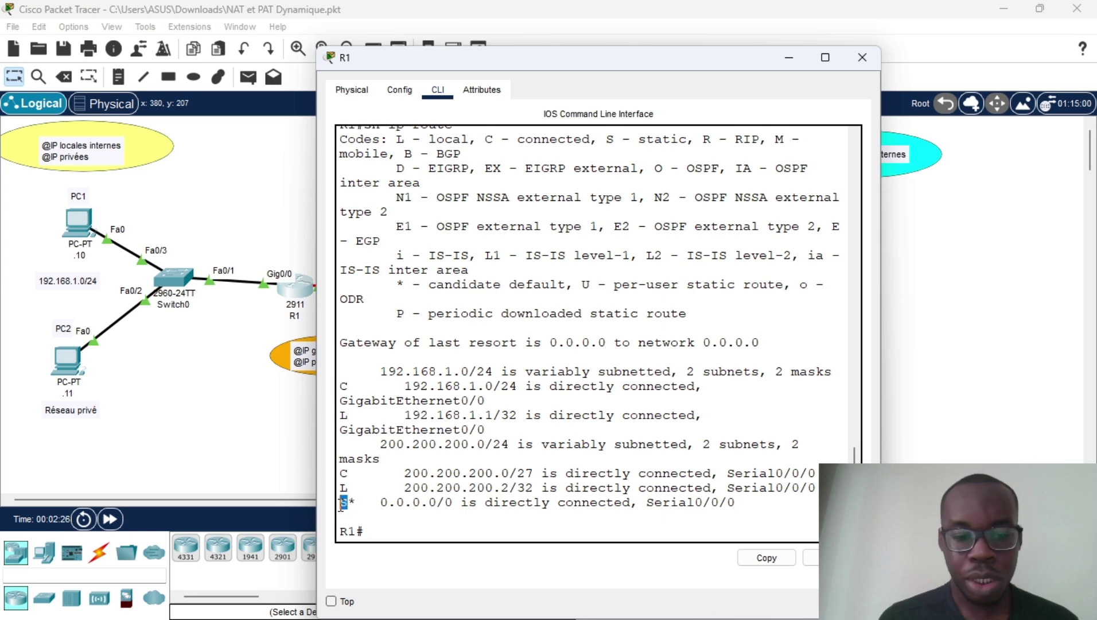
scroll(507, 257, "up", 2)
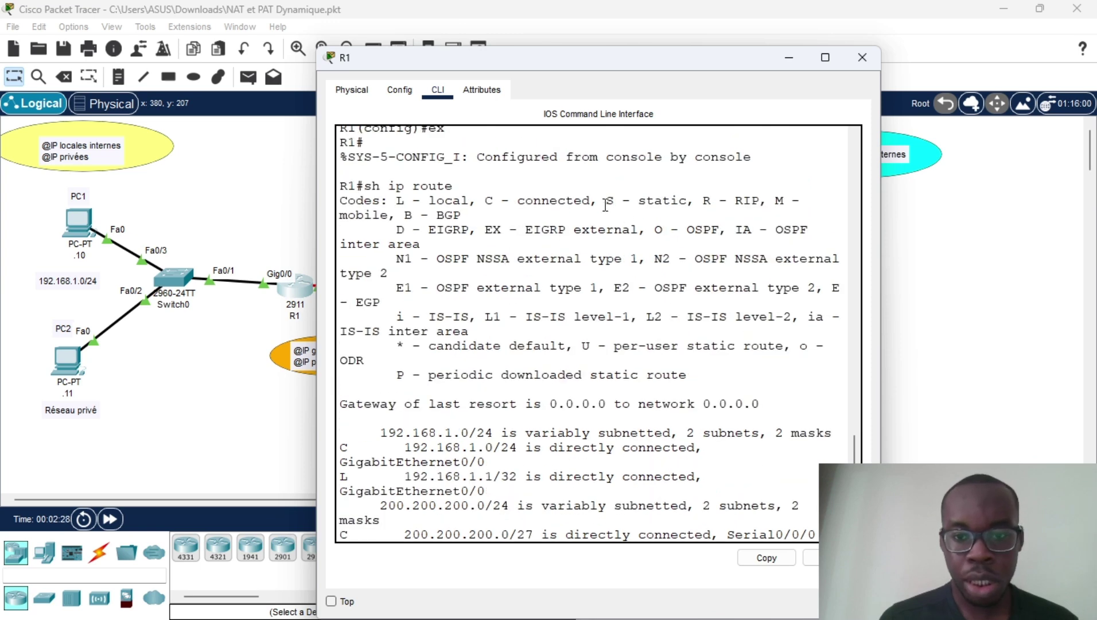
left_click_drag(606, 205, 665, 204)
scroll(476, 346, "down", 2)
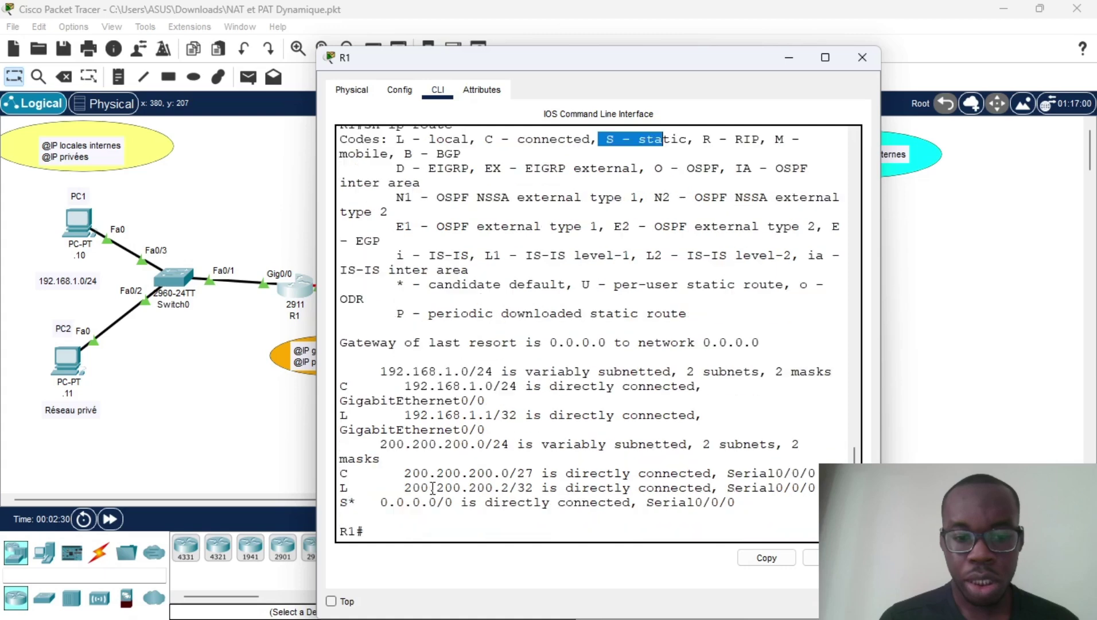
left_click_drag(381, 504, 538, 488)
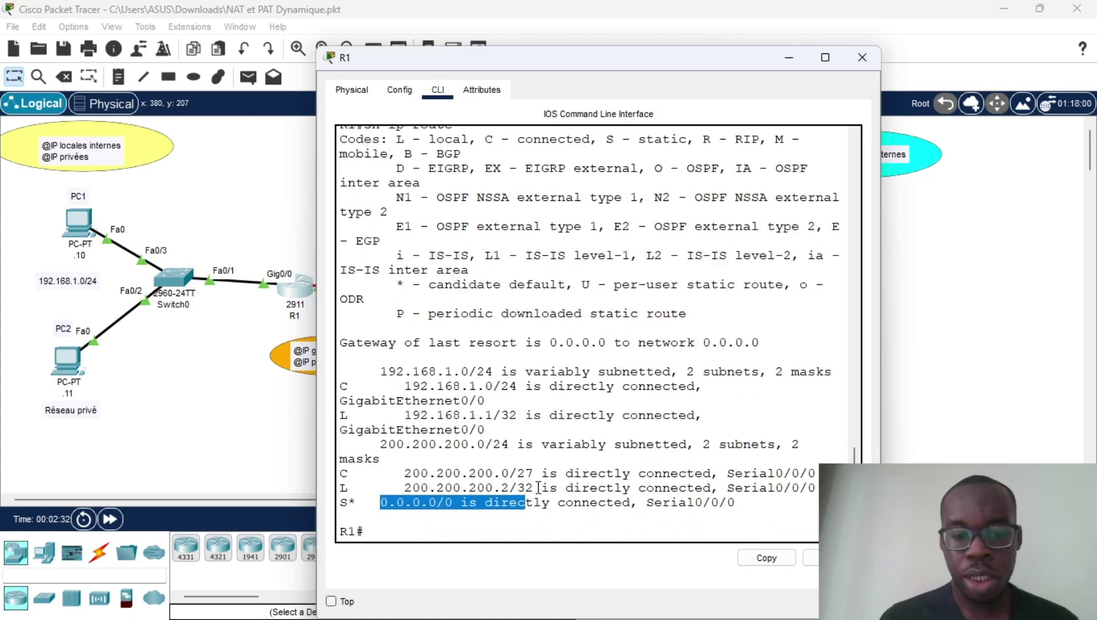
left_click(862, 57)
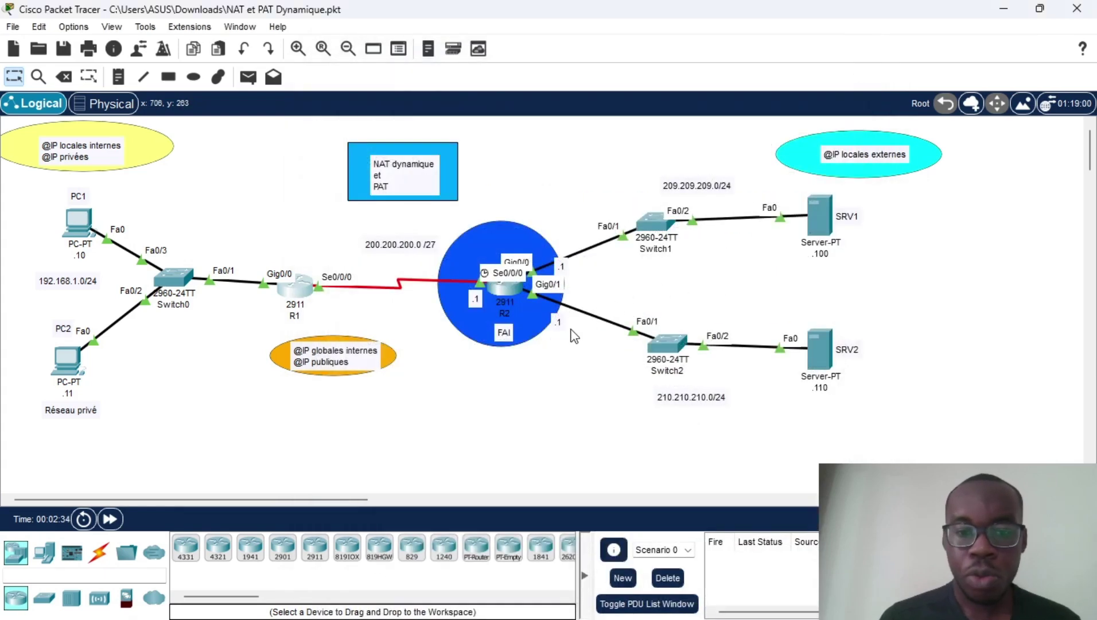
Step: Open the command line of router R2 and enter global configuration mode
left_click(540, 405)
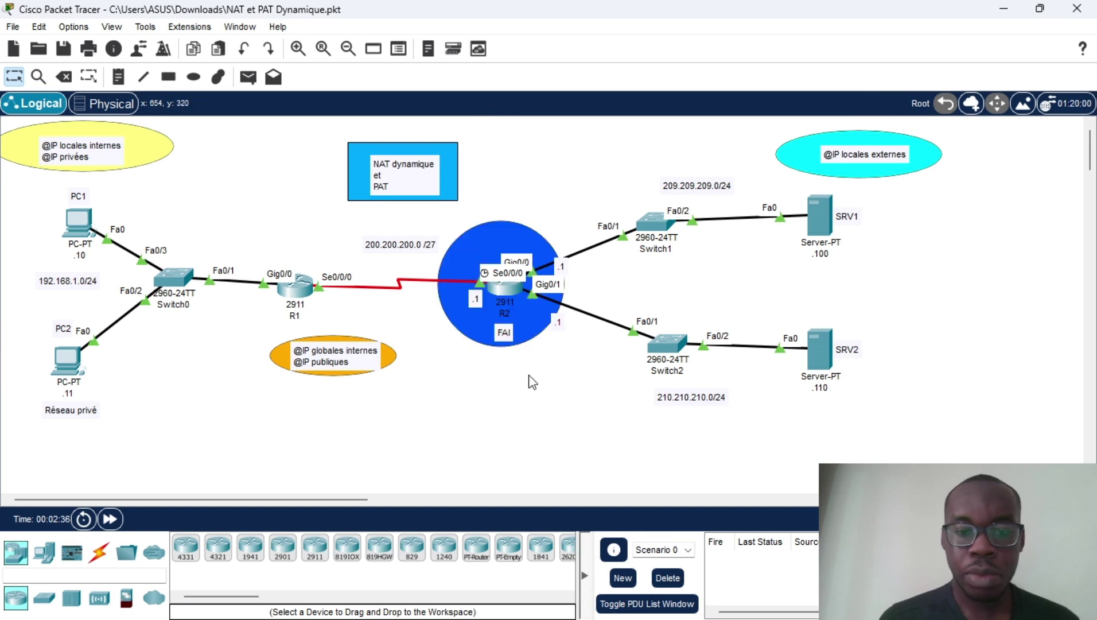
left_click(506, 288)
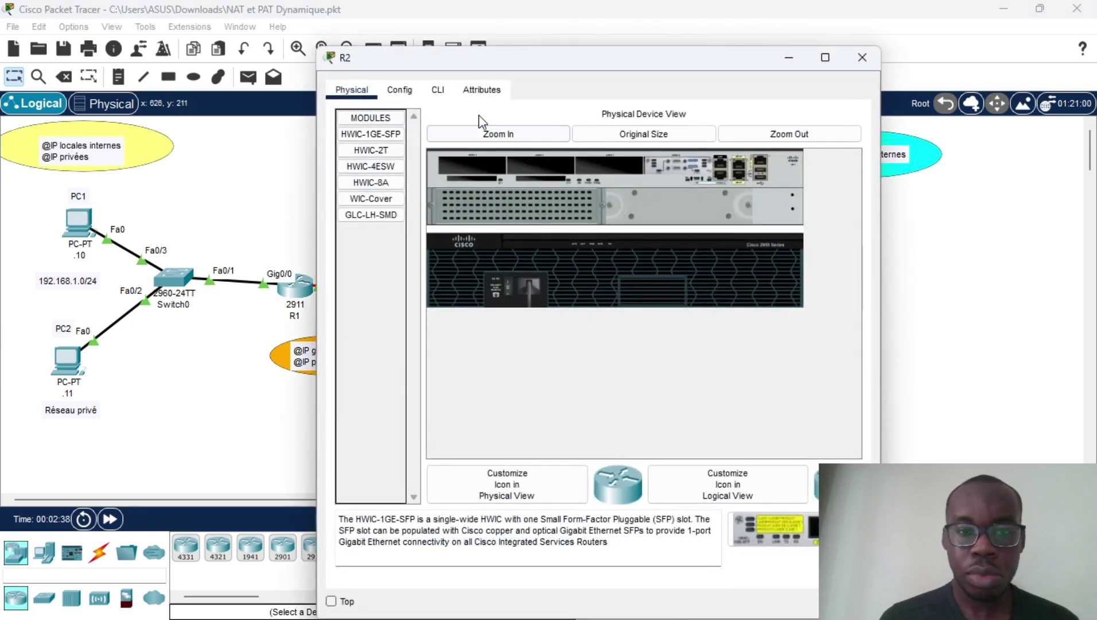
left_click(437, 89)
left_click(556, 378)
key("Return")
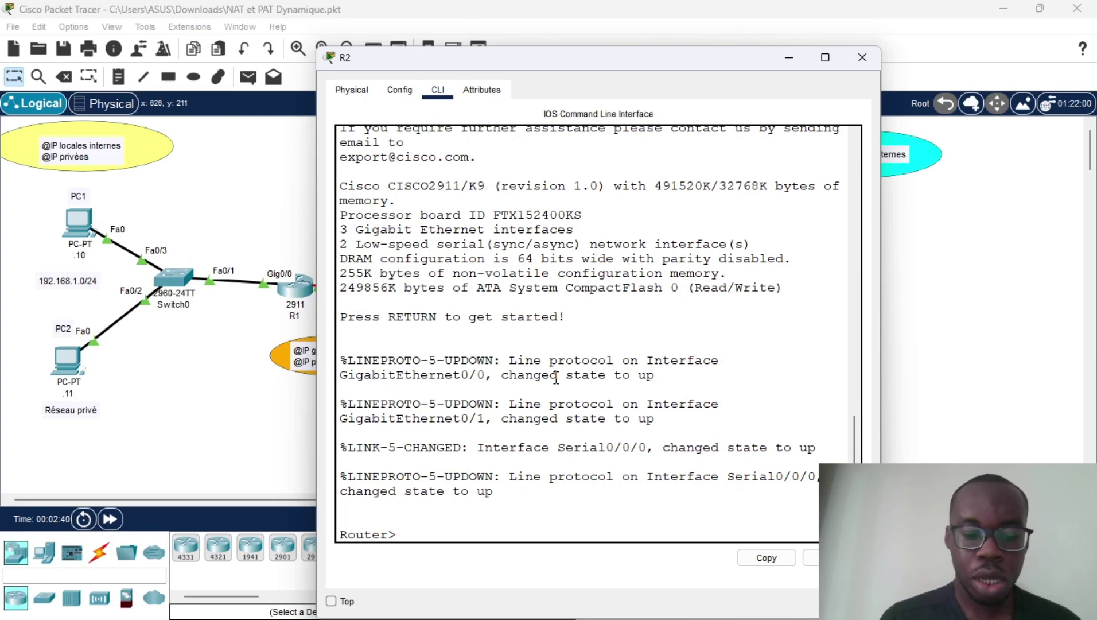
type("en")
key("Return")
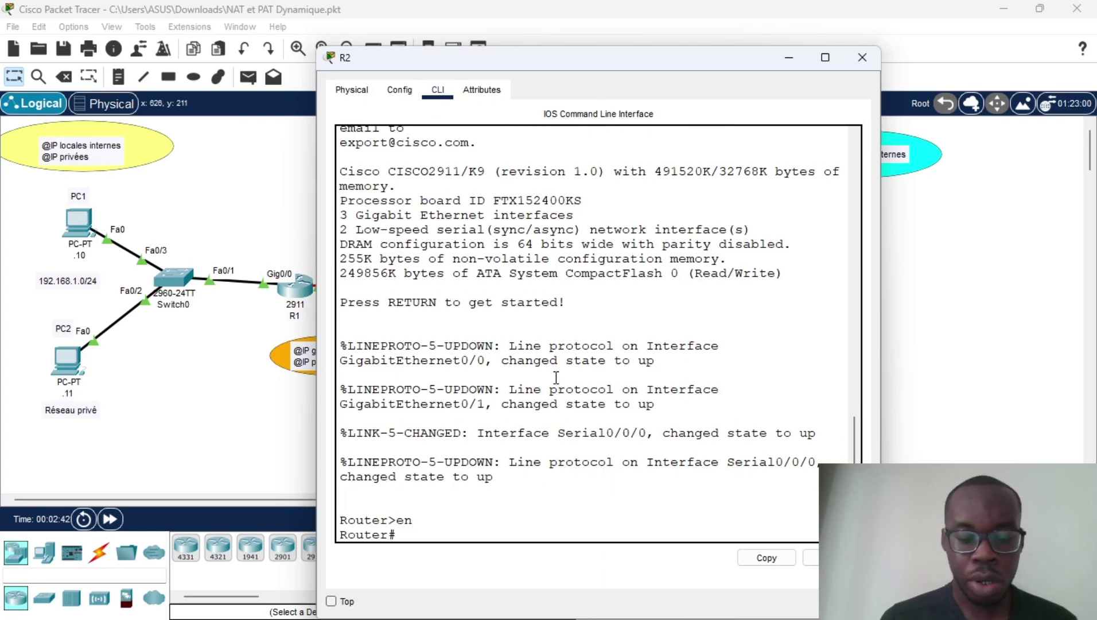
type("conf t")
key("Return")
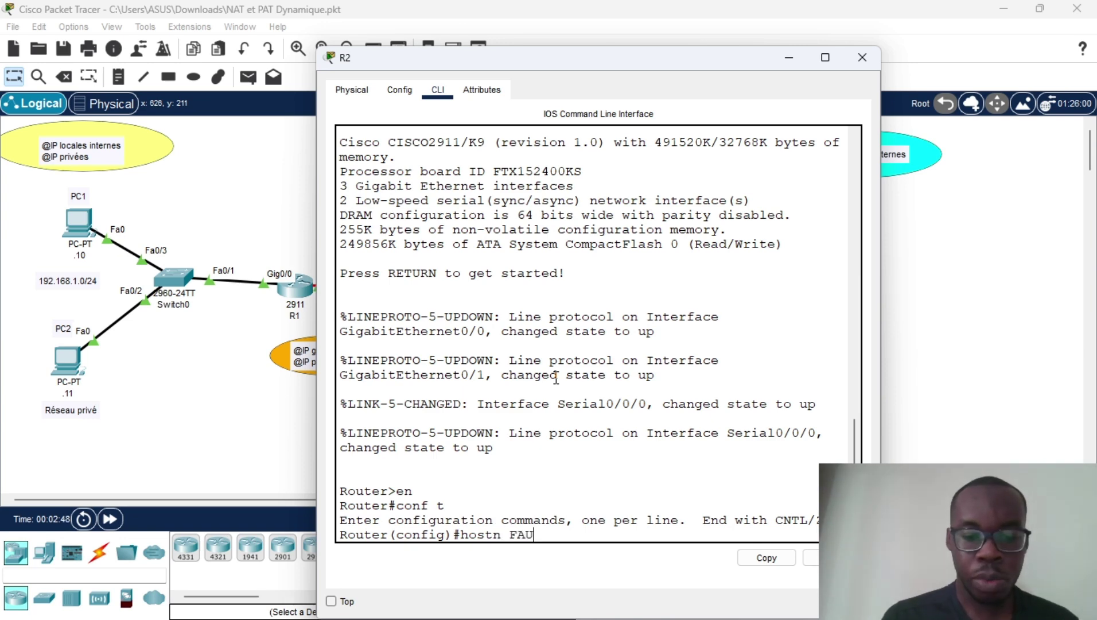
Step: Set the R2 router's hostname to FAI
type("hostn FAI")
key("Return")
key("Return")
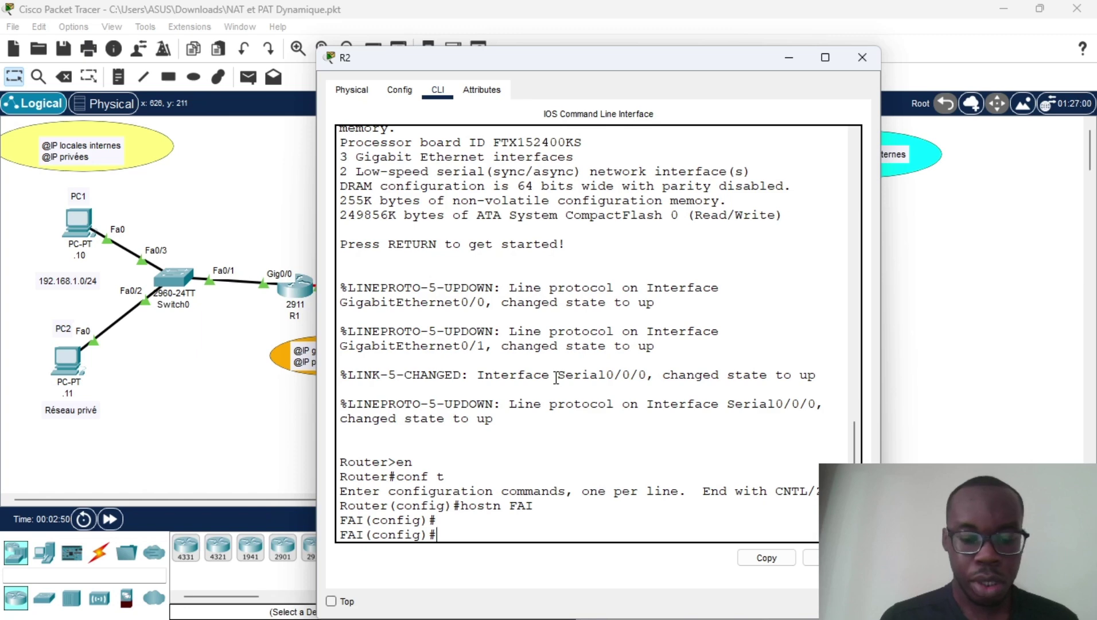
Step: Try to add a static route on FAI to 192.168.1.0 255.255.255.0 without specifying a next hop
type("ip route 192.168.1.0")
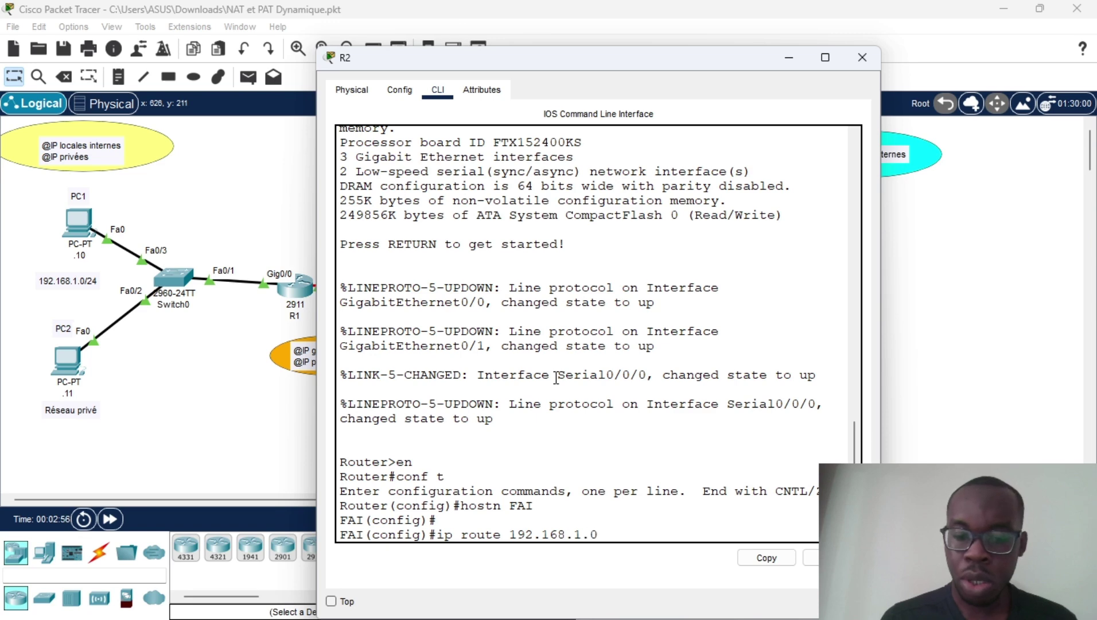
type("255.25")
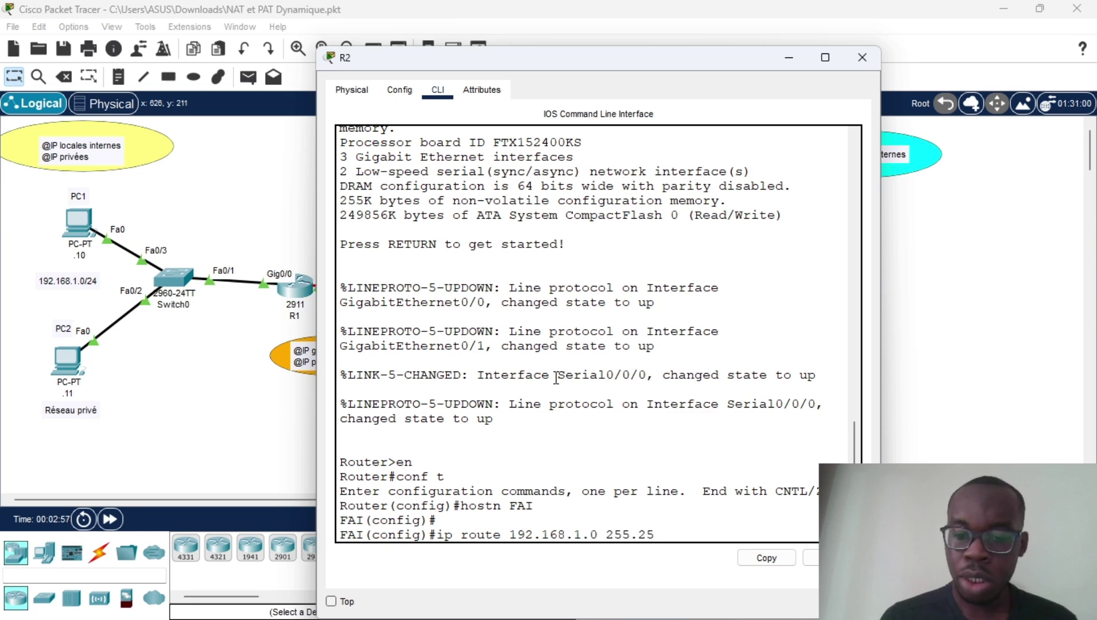
type("5.255.")
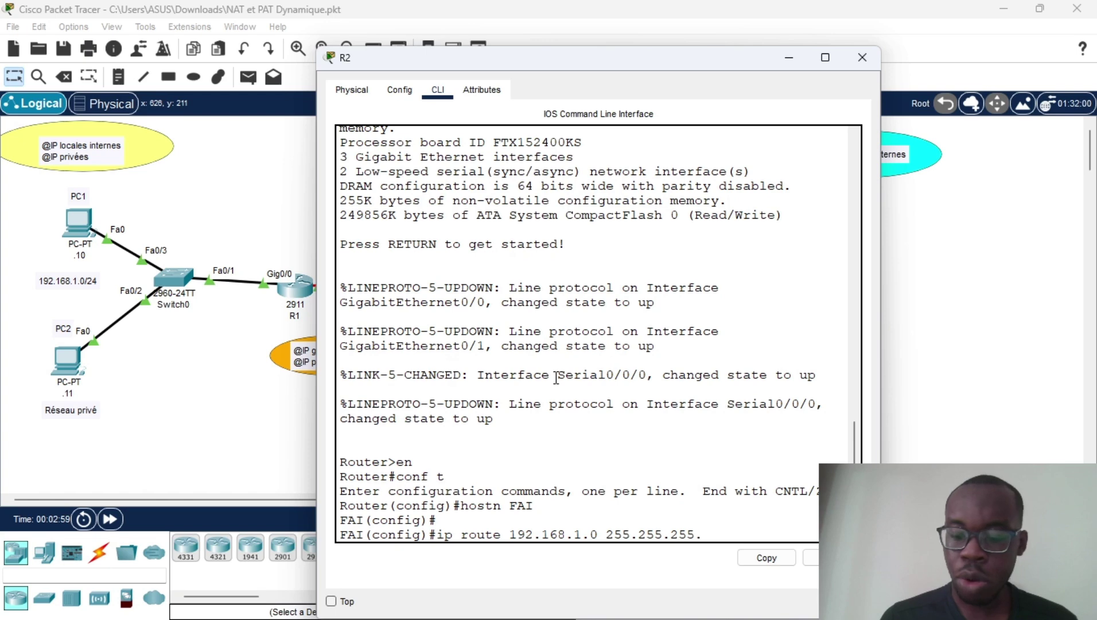
type("0")
key("Return")
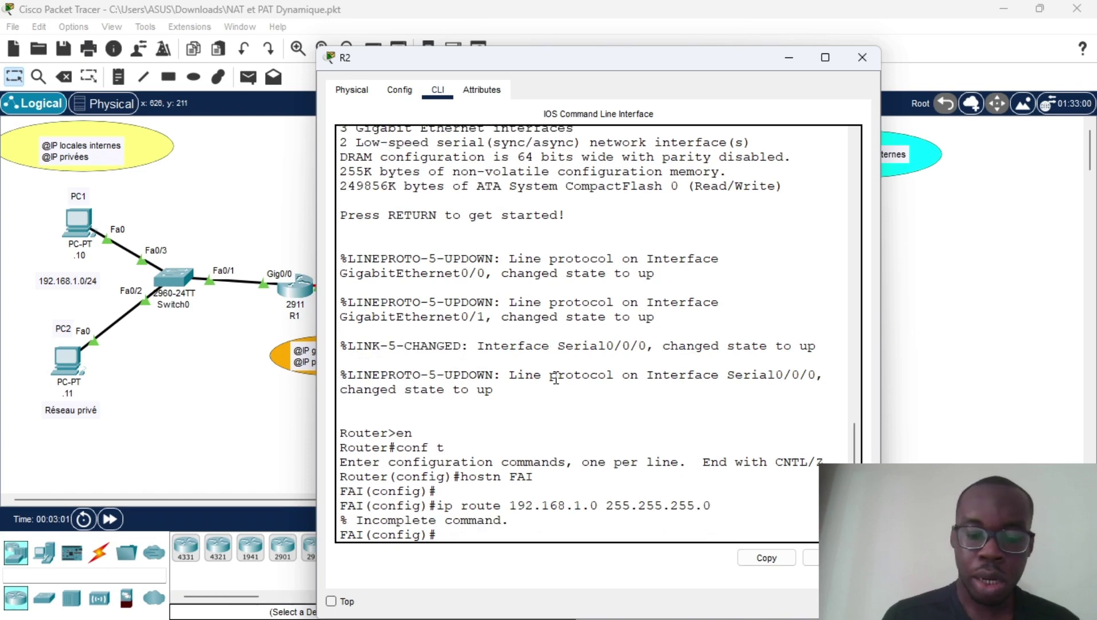
Step: Add a static route on FAI to 192.168.1.0 255.255.255.0 through interface Serial 0/0/0, and close the router window
key("Up")
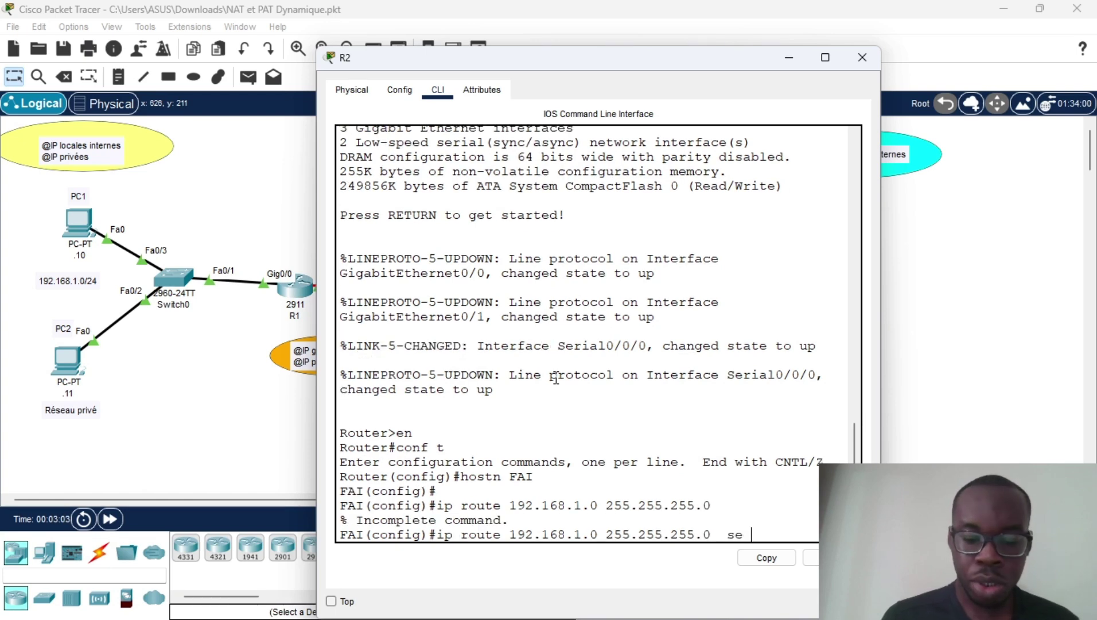
type("se 0/0/")
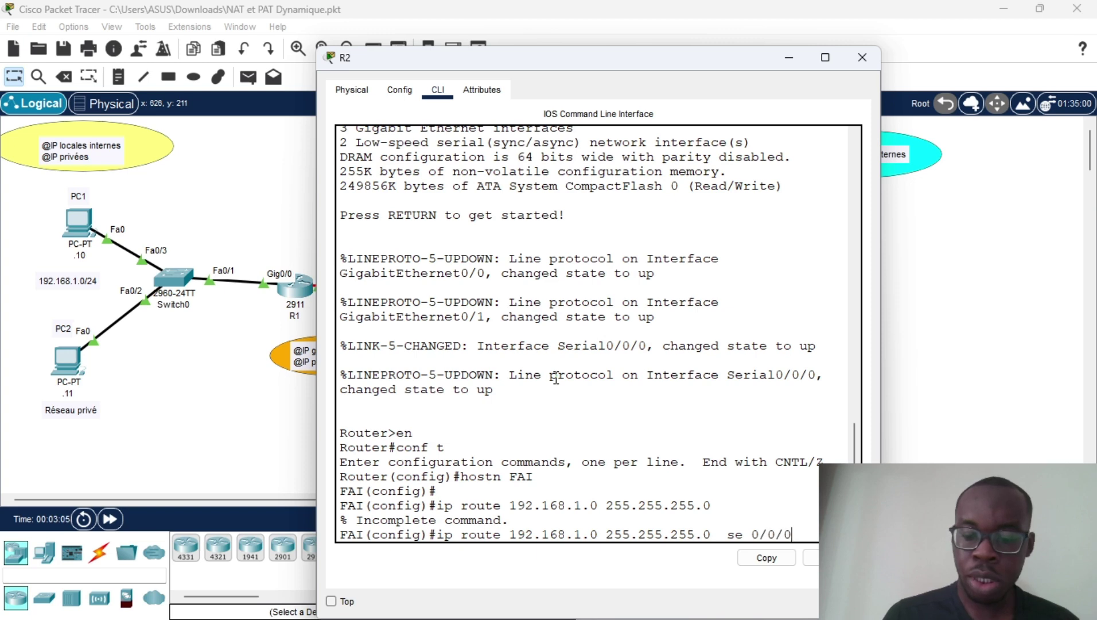
type("0")
key("Return")
key("Return")
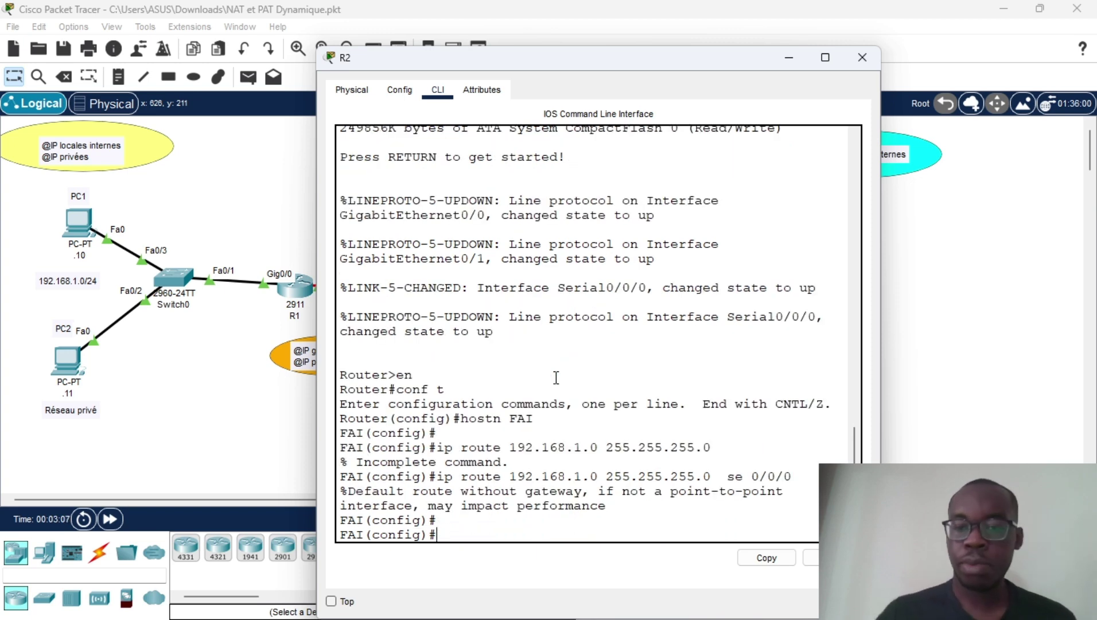
left_click(862, 57)
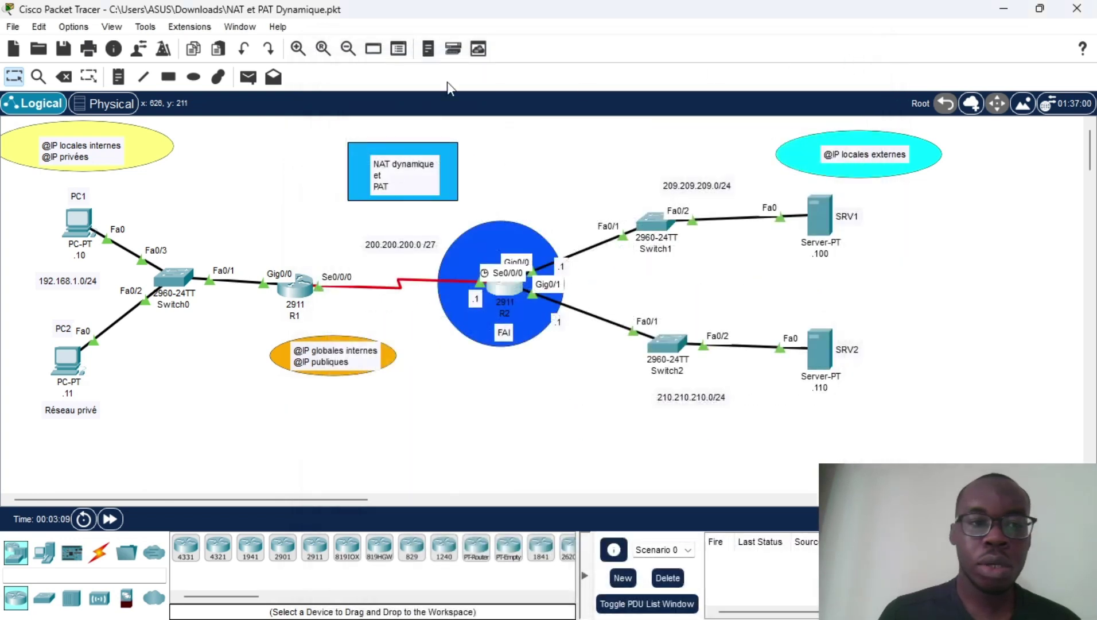
Step: Test connectivity by sending a simple PDU from PC1 to SRV1 and another from SRV2 to PC2
left_click(248, 76)
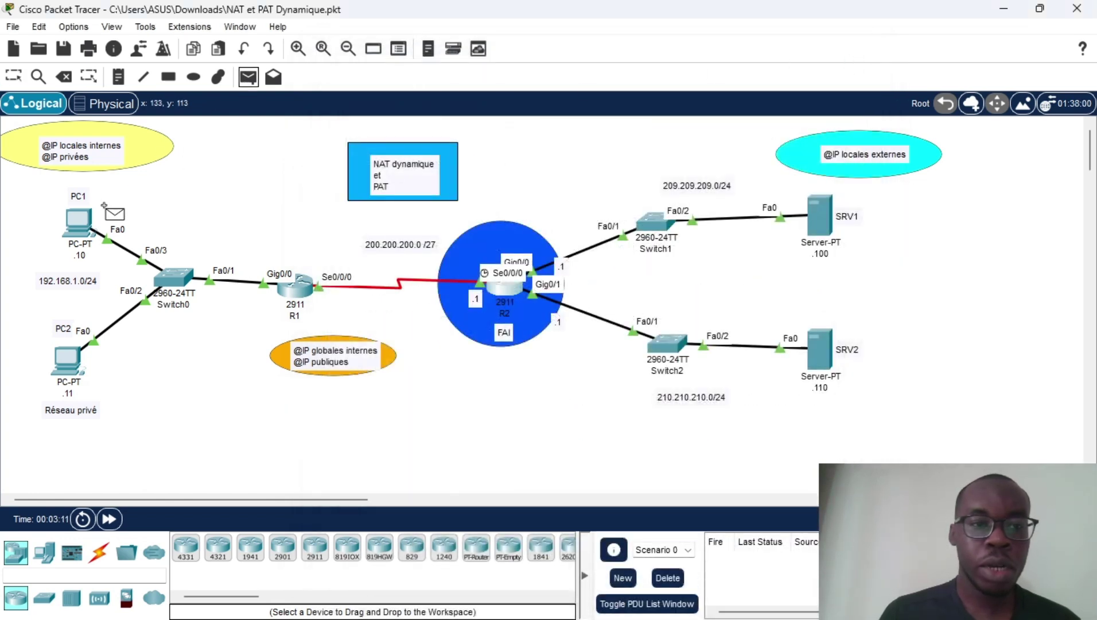
left_click(81, 224)
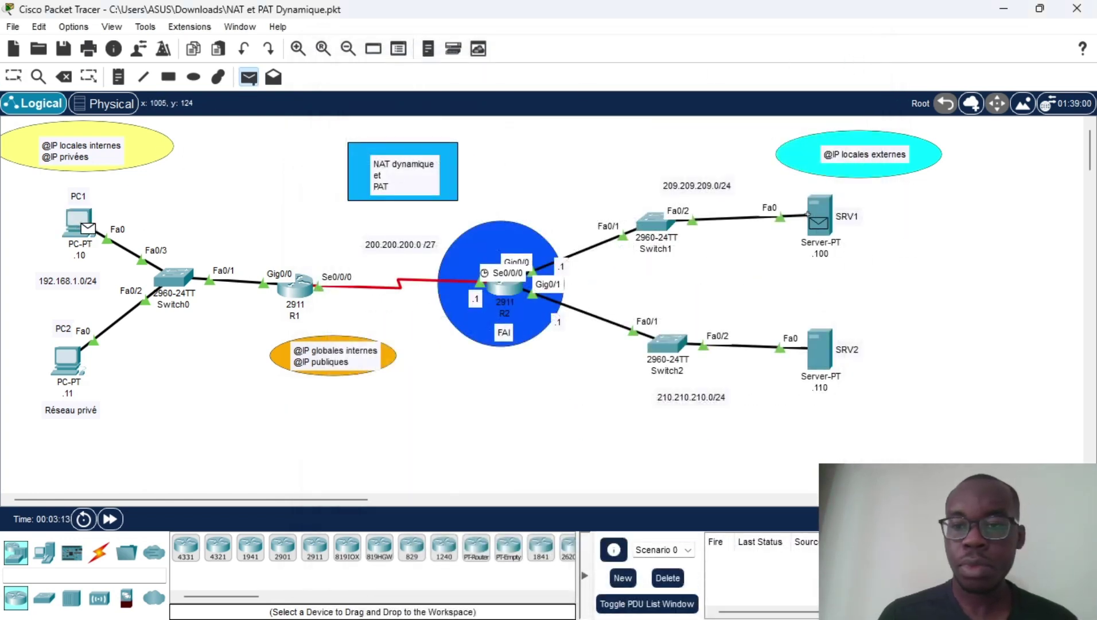
left_click(809, 216)
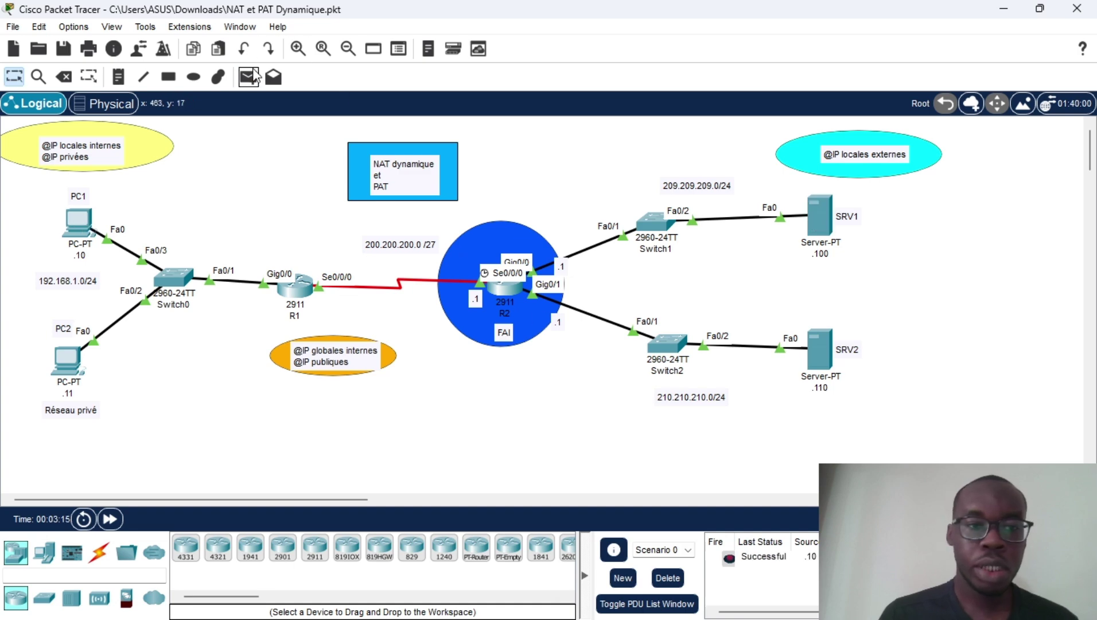
left_click(253, 77)
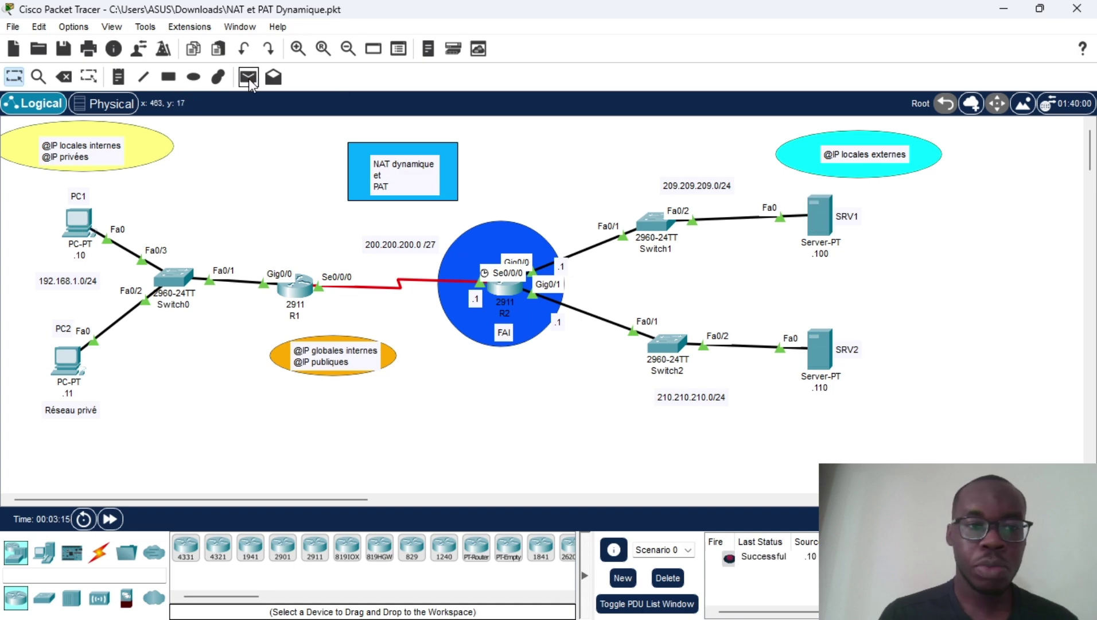
left_click(824, 350)
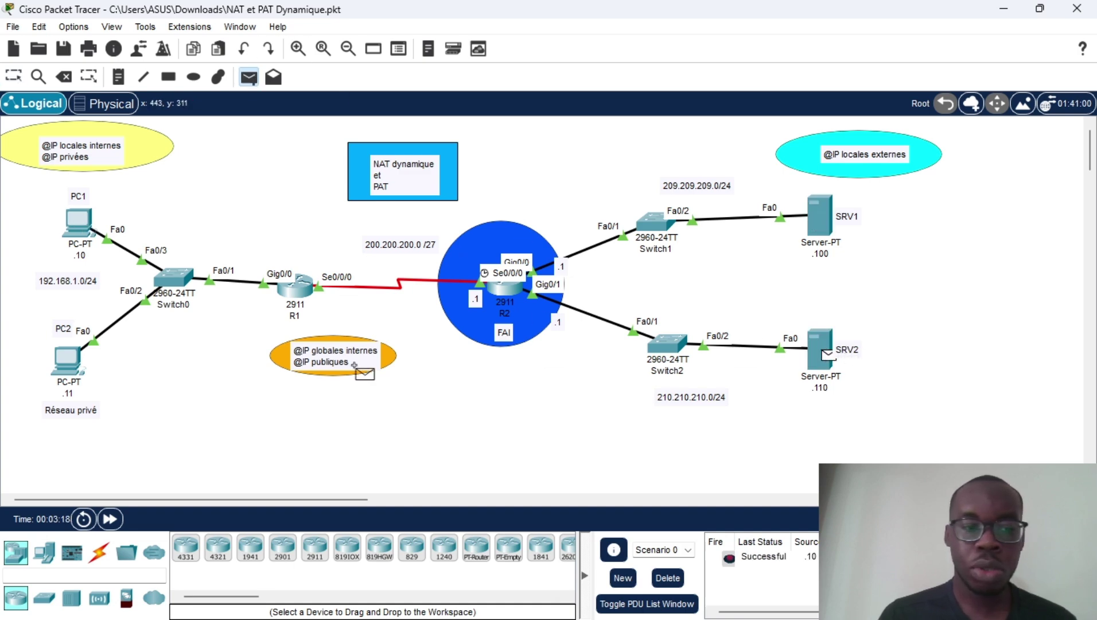
left_click(80, 360)
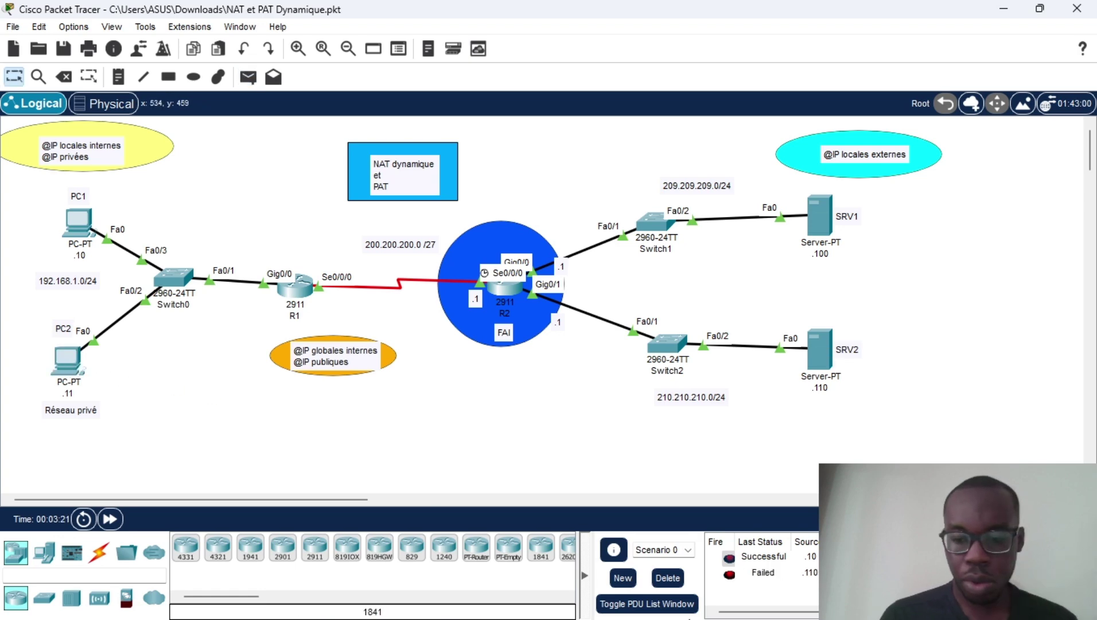
Step: Fire the SRV2-to-PC2 PDU again, and delete the scenario's test PDUs
mouse_move(801, 618)
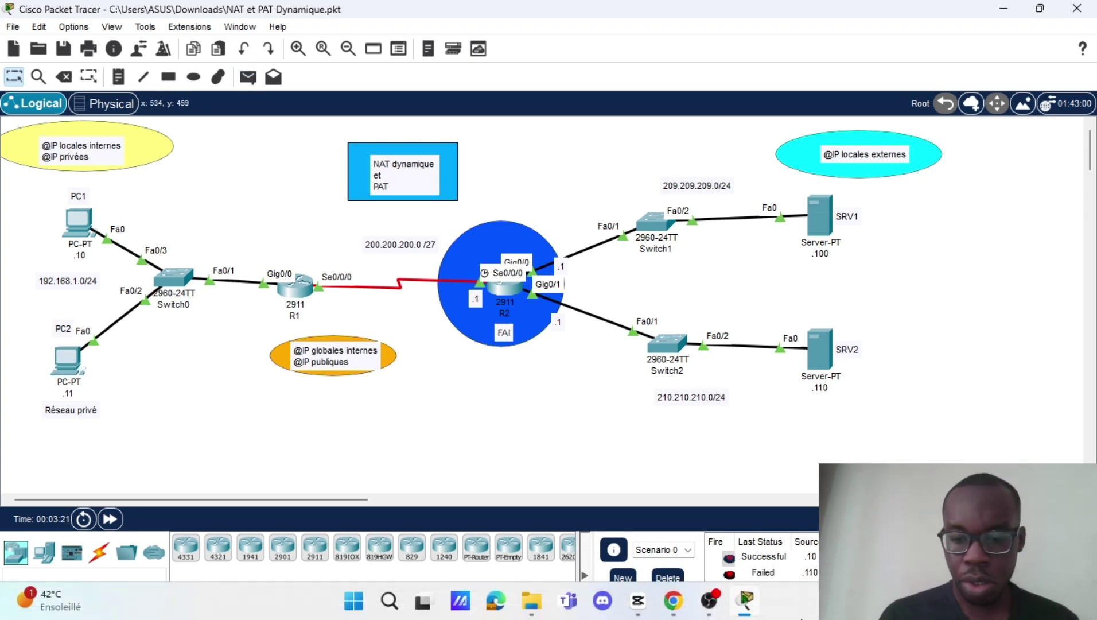
double_click(730, 575)
left_click(668, 578)
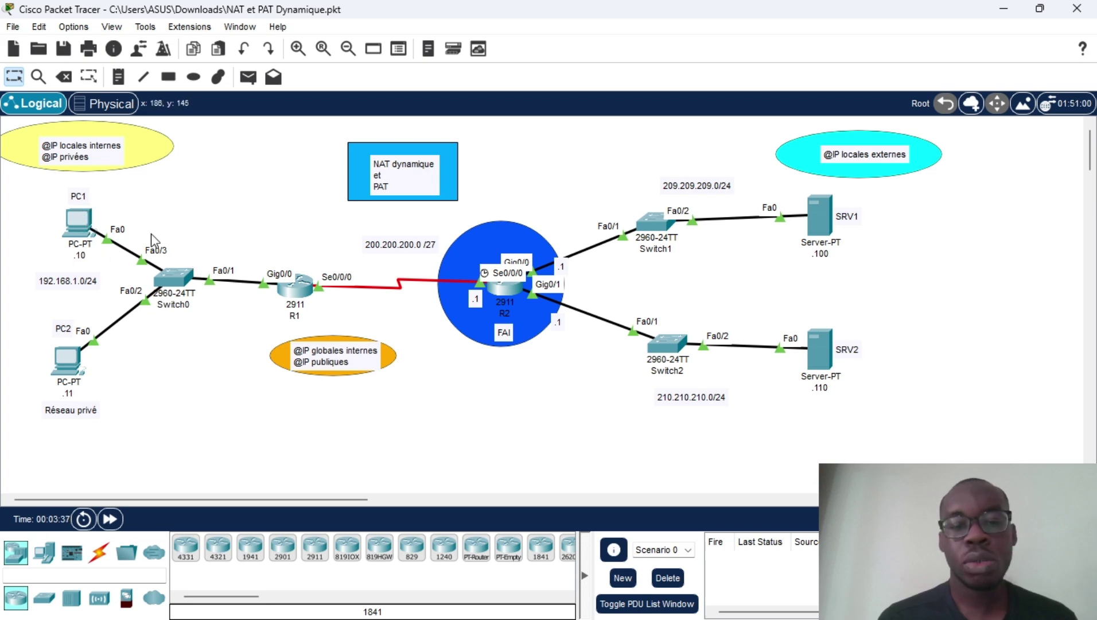
Step: Reopen the FAI router's command line and add an access-list 1 entry denying host 192.168.1.10
left_click(506, 292)
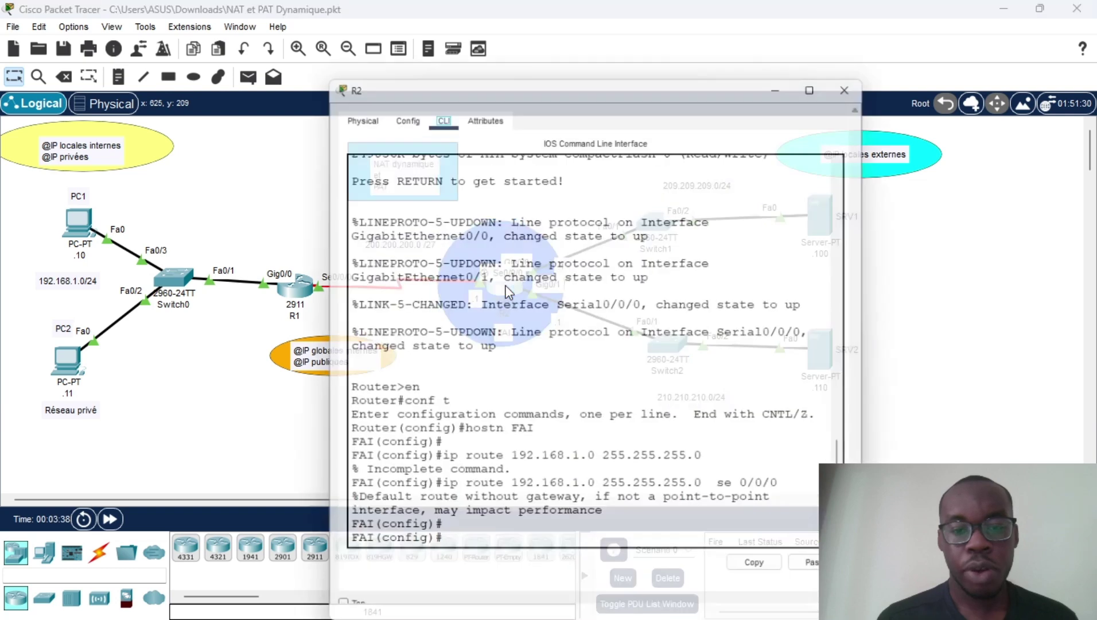
key("Return")
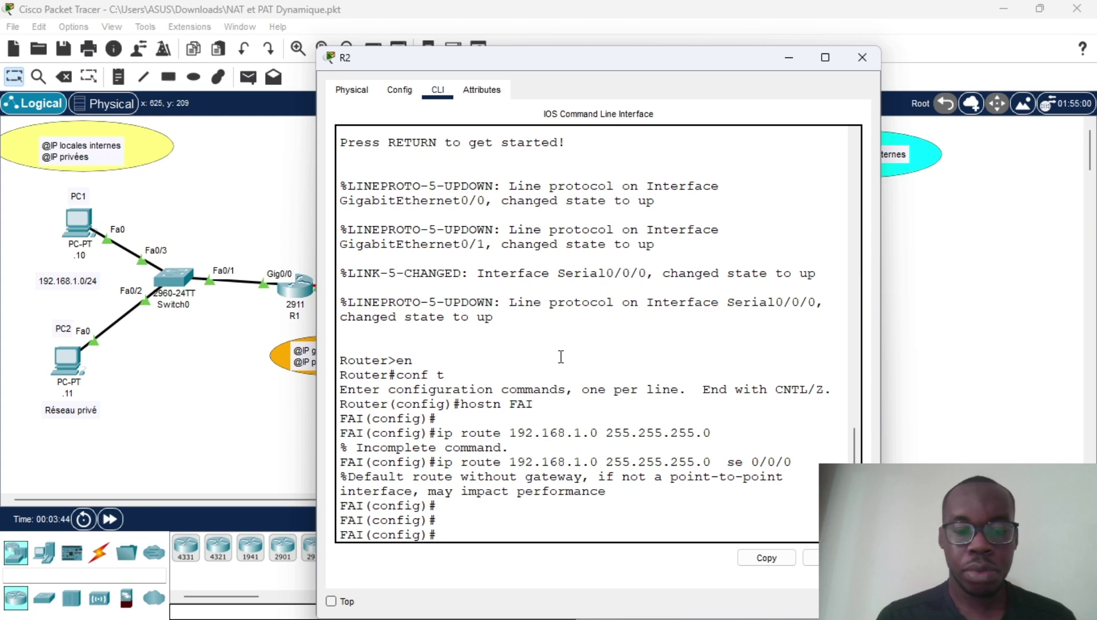
type("acc")
key("Tab")
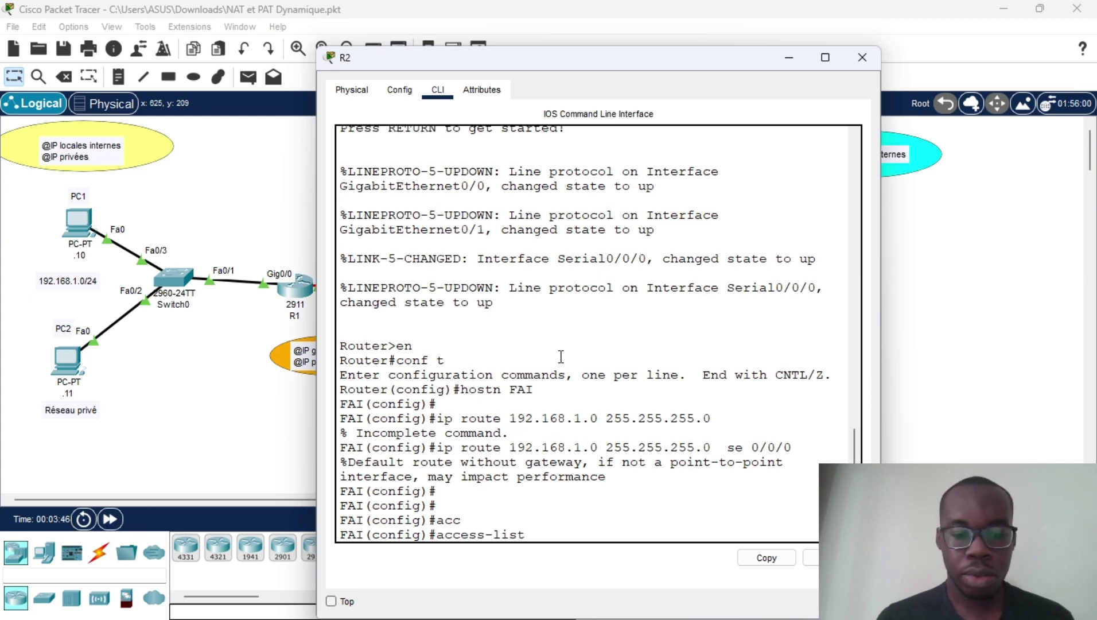
type("1 ")
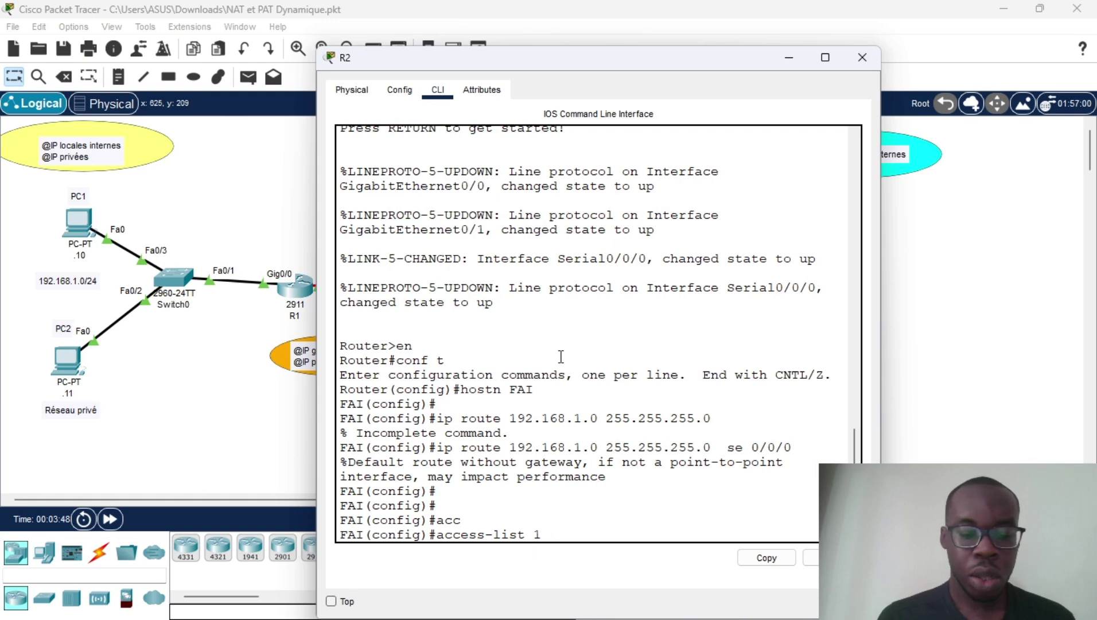
type("deny ")
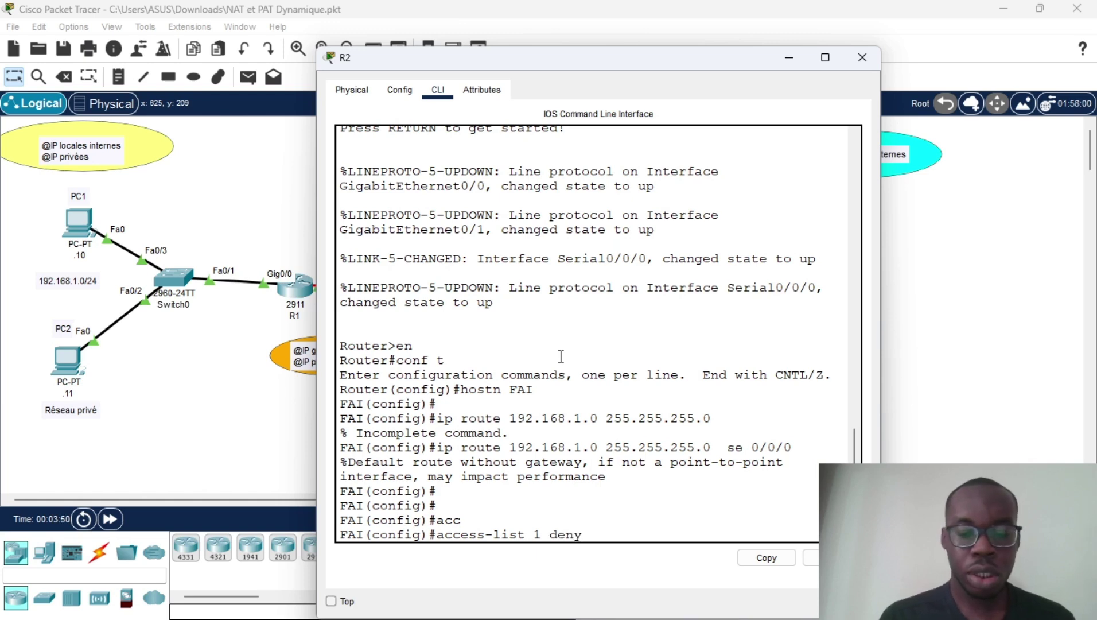
type("192.168.")
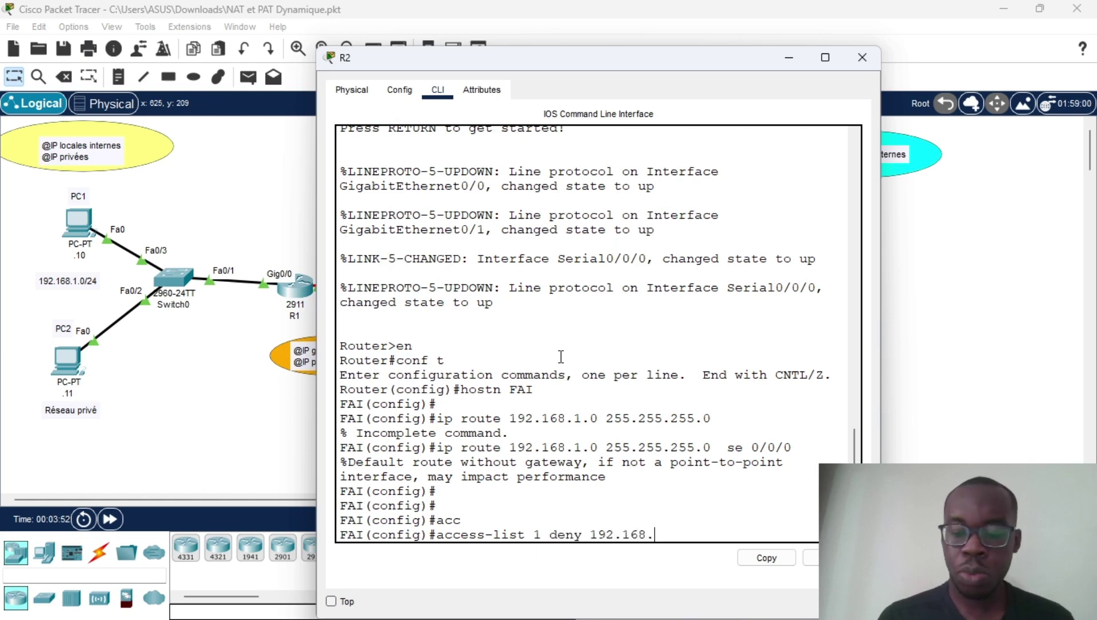
type("1.10")
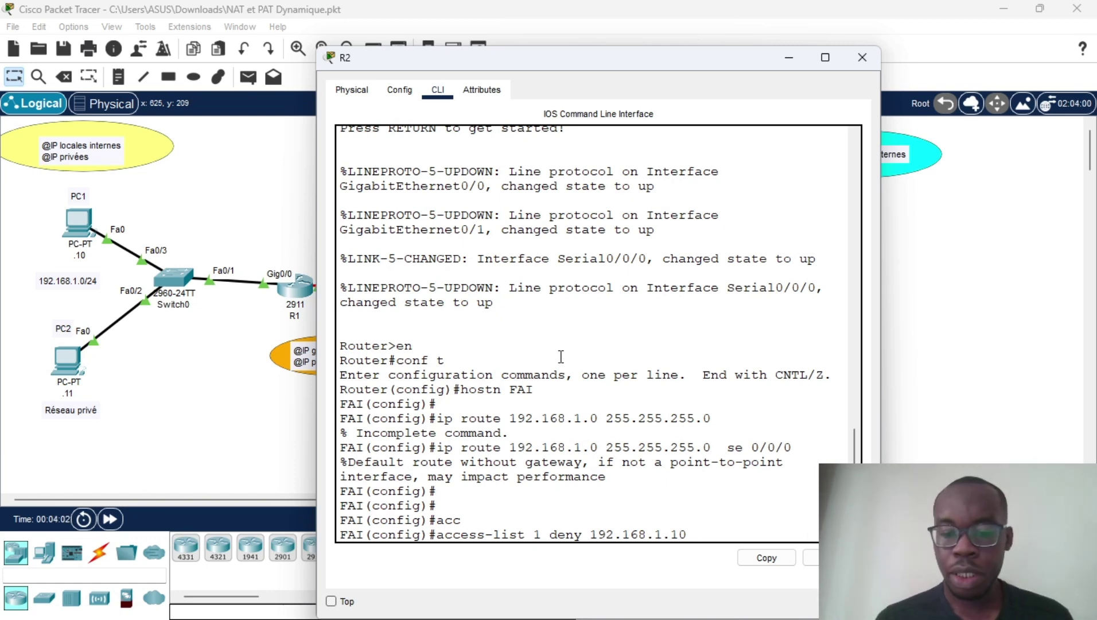
key("Return")
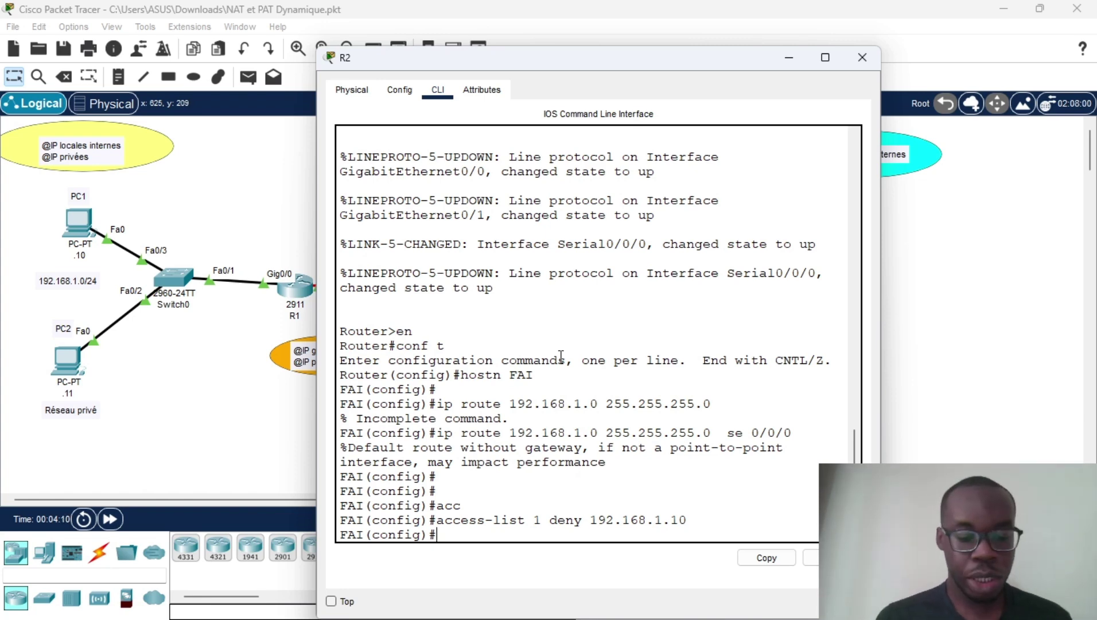
Step: Add a permit any entry to access list 1 on FAI, exit global configuration mode and close the router window
type("acces")
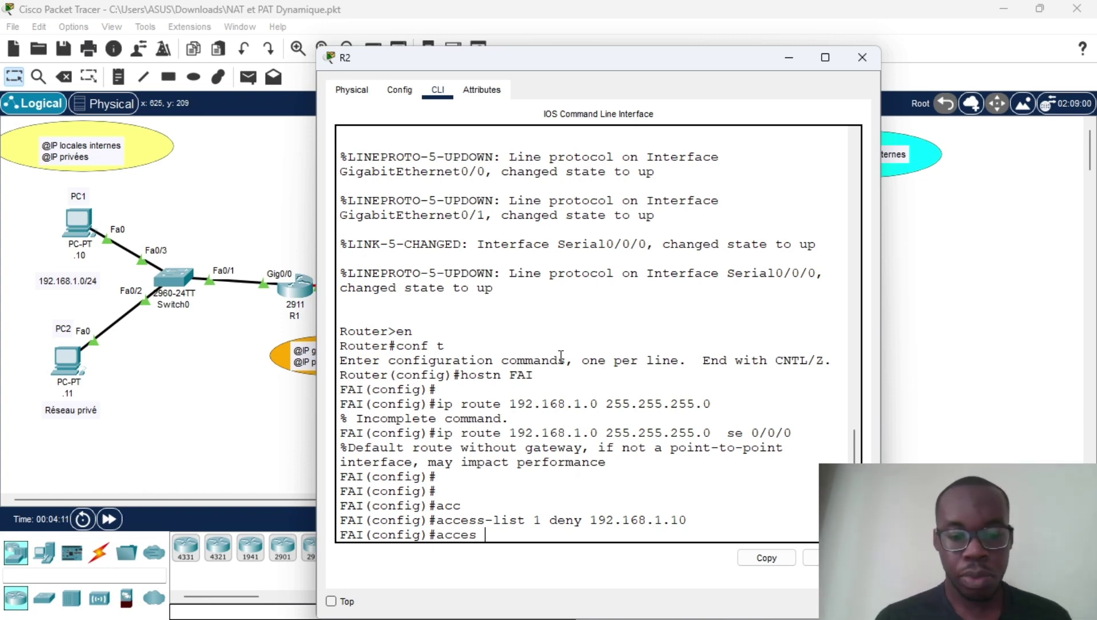
key("Tab")
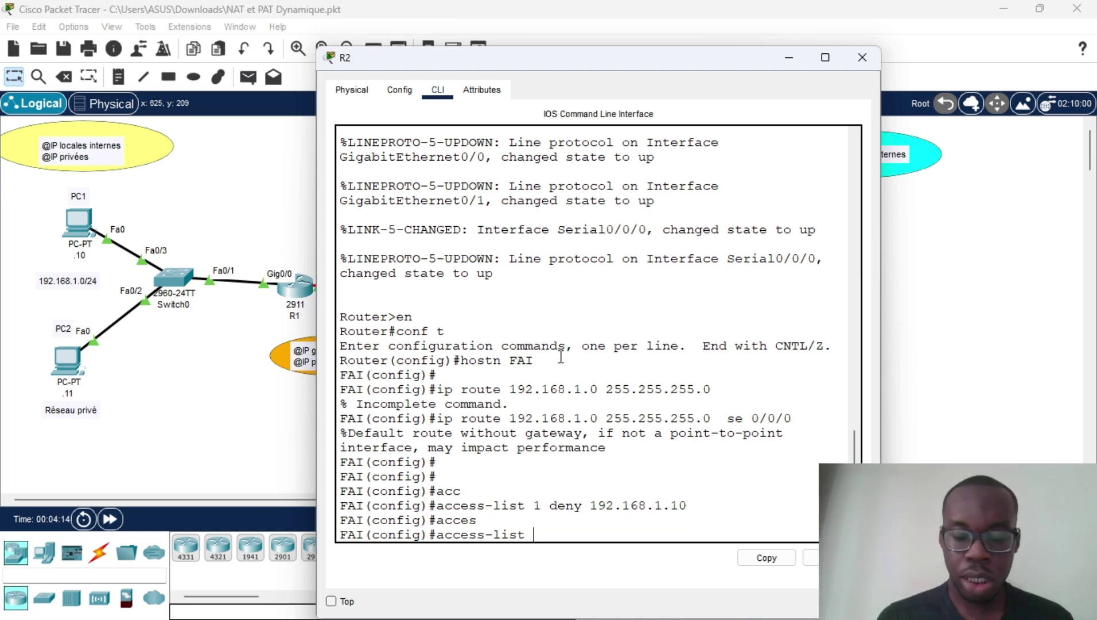
type("1 per")
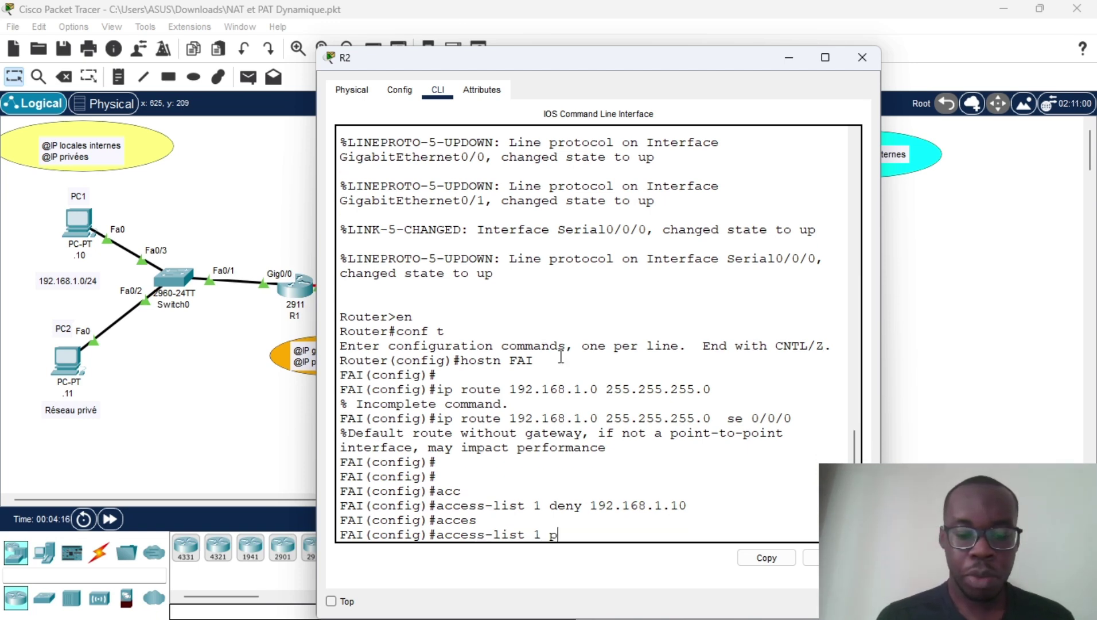
key("Tab")
type("any")
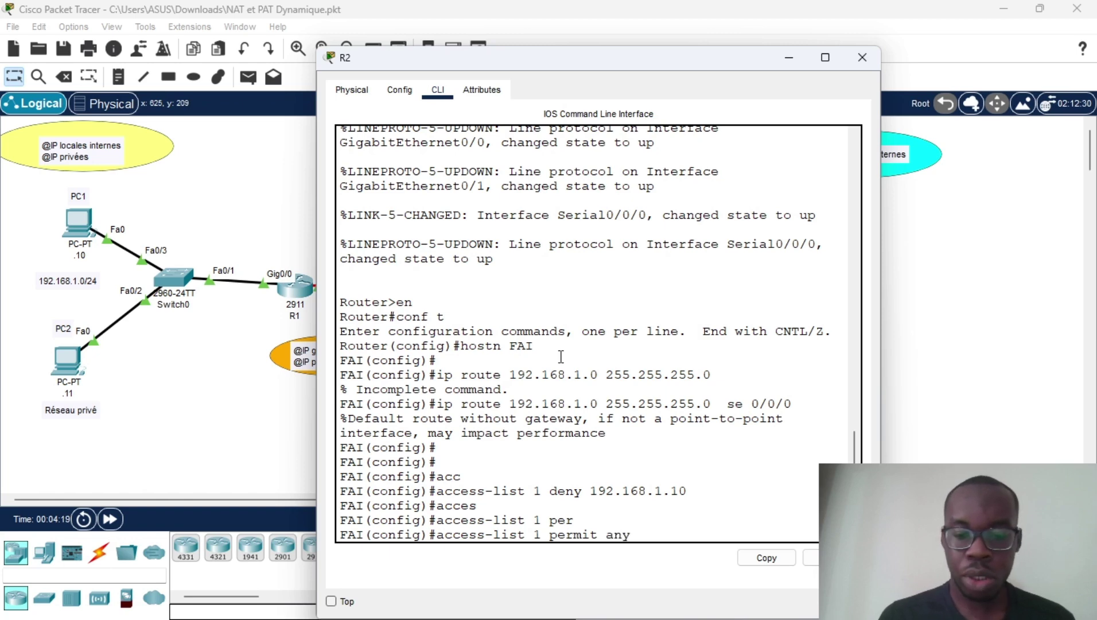
key("Return")
type("ex")
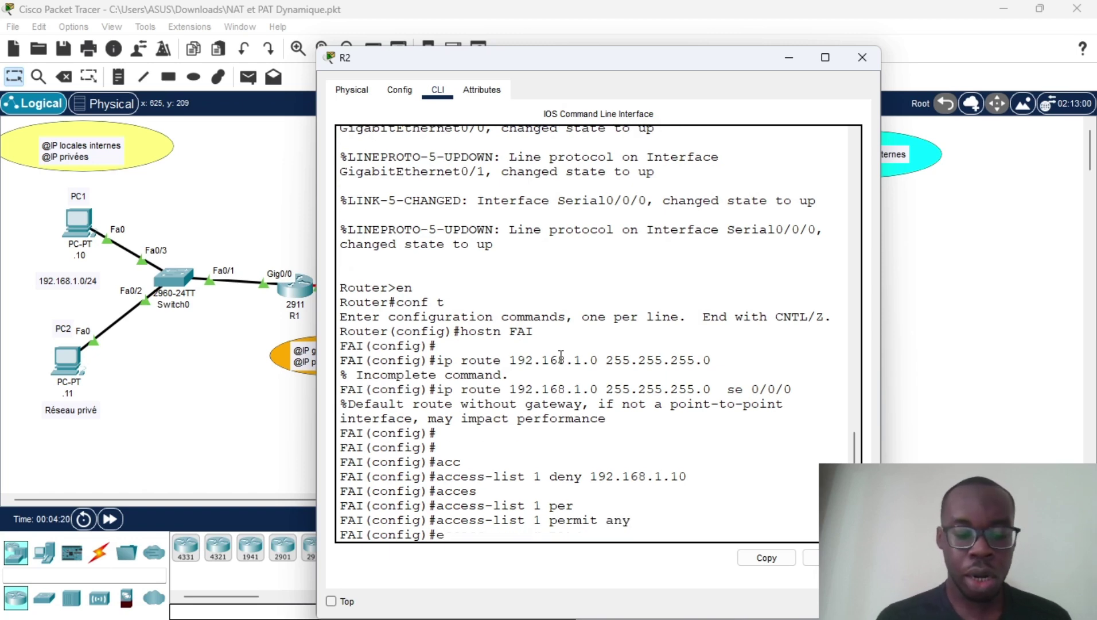
key("Return")
key("Return")
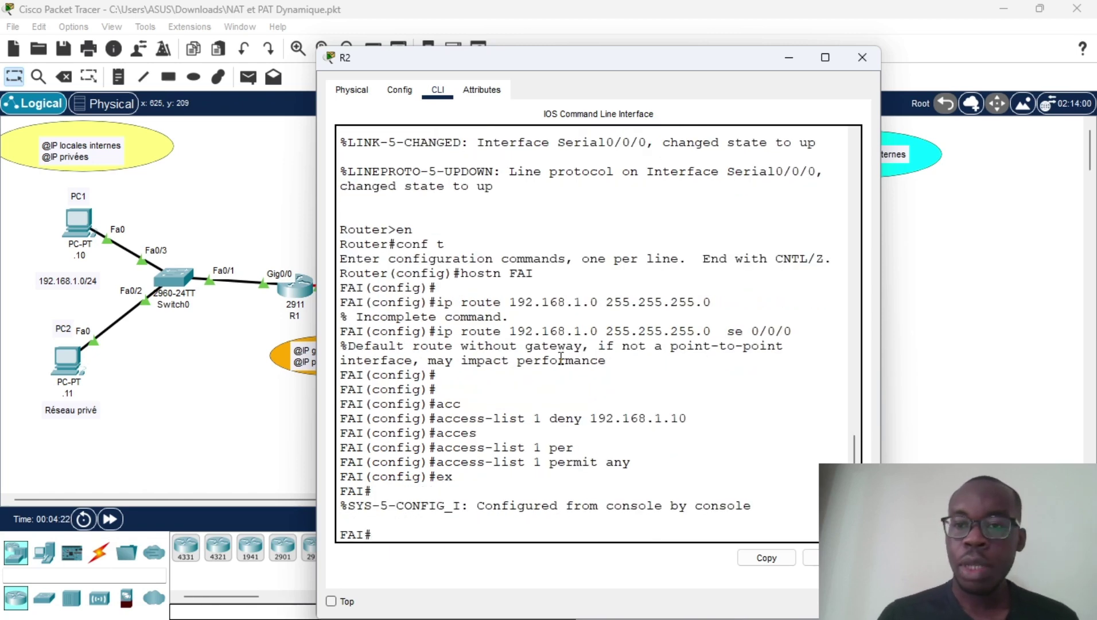
left_click(862, 58)
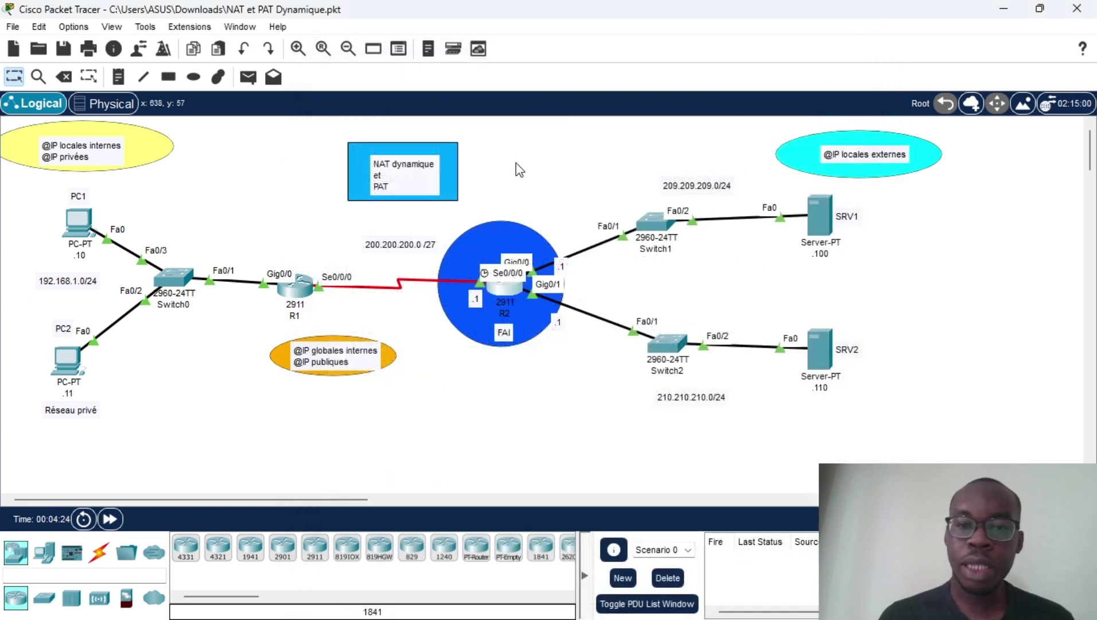
Step: Test connectivity with a simple PDU from PC1 to SRV1, and delete the test from the scenario
left_click(251, 78)
left_click(80, 223)
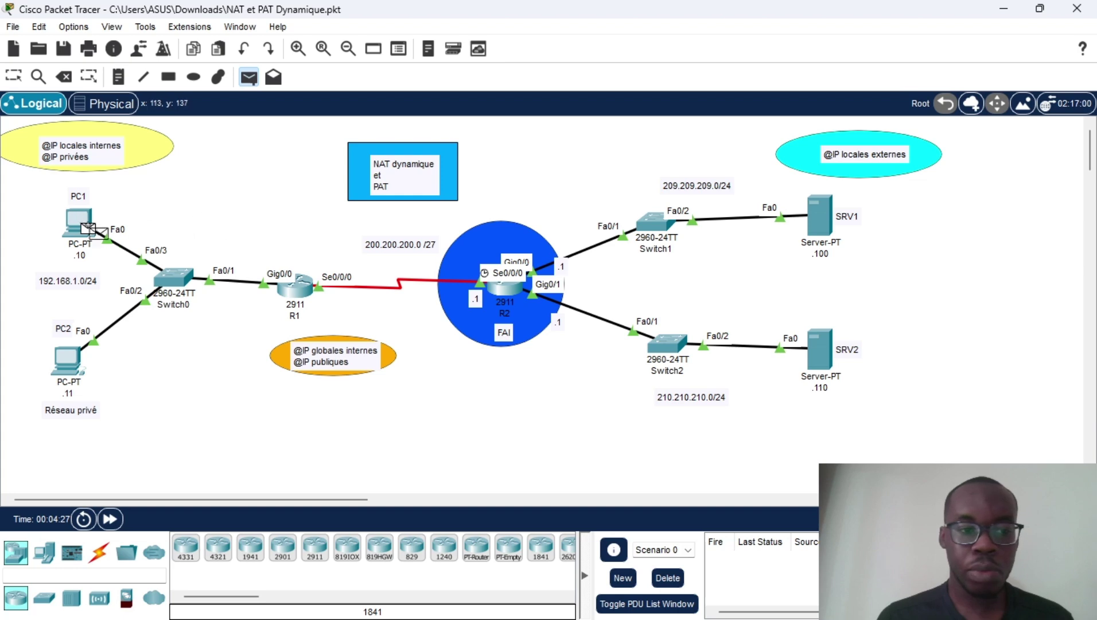
left_click(822, 217)
left_click(758, 557)
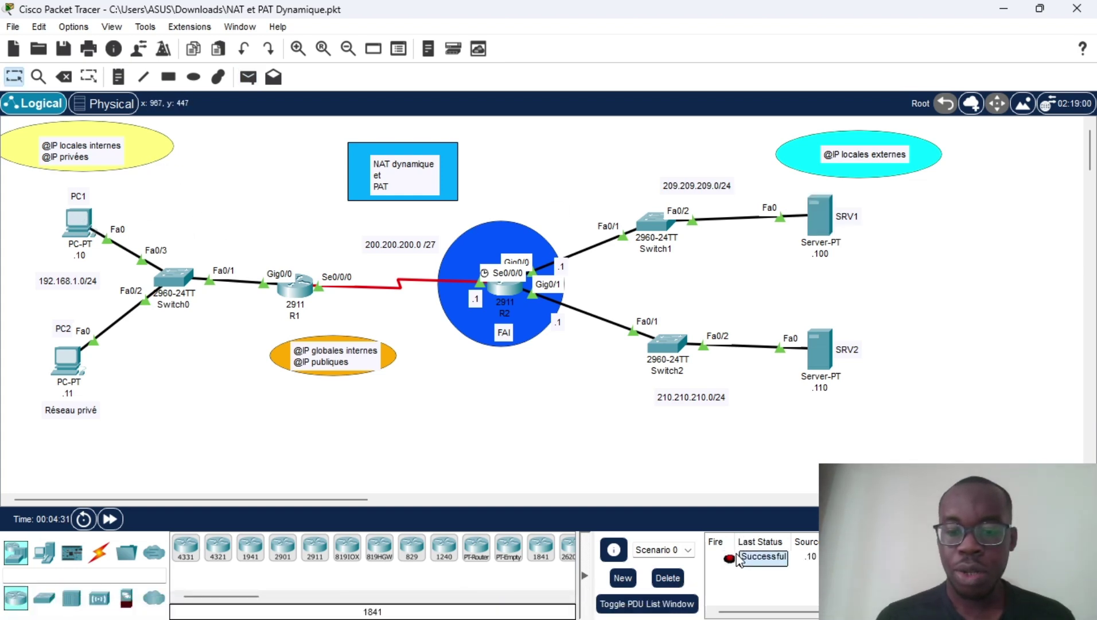
left_click(662, 581)
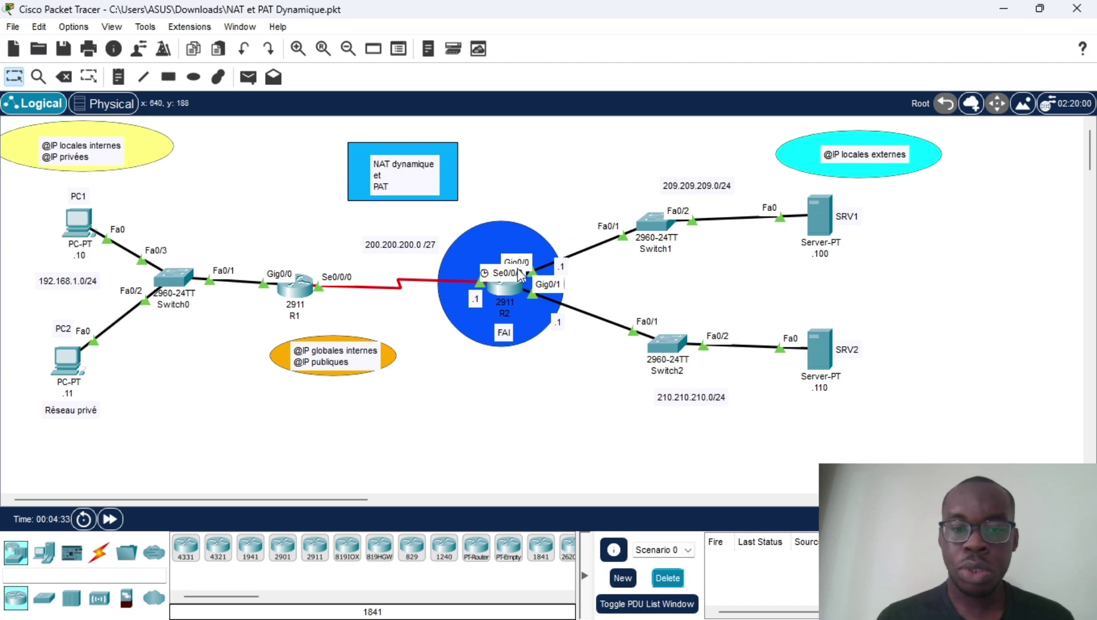
Step: Open the FAI router's command line and enter configuration mode for interface Serial 0/0/0
left_click(506, 291)
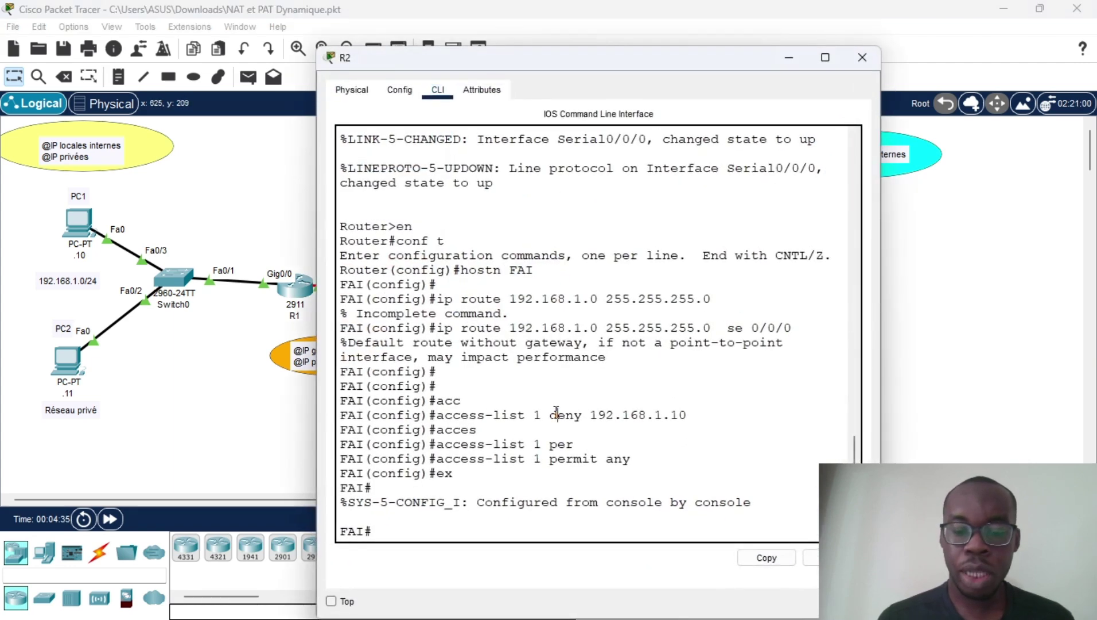
key("Return")
left_click_drag(661, 66, 925, 121)
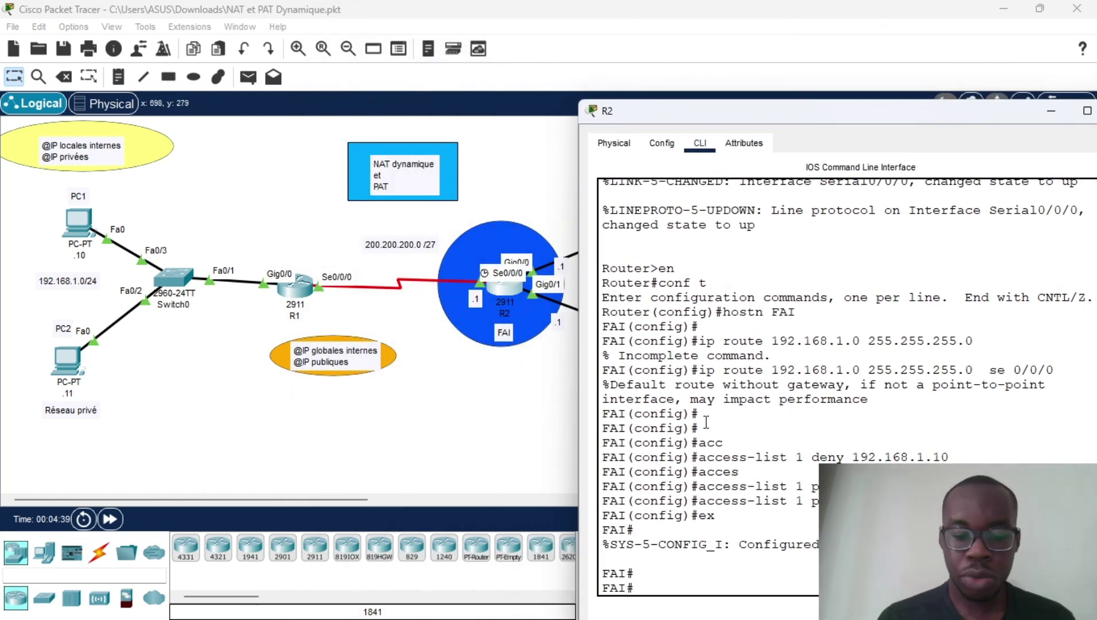
type("conf t")
key("Return")
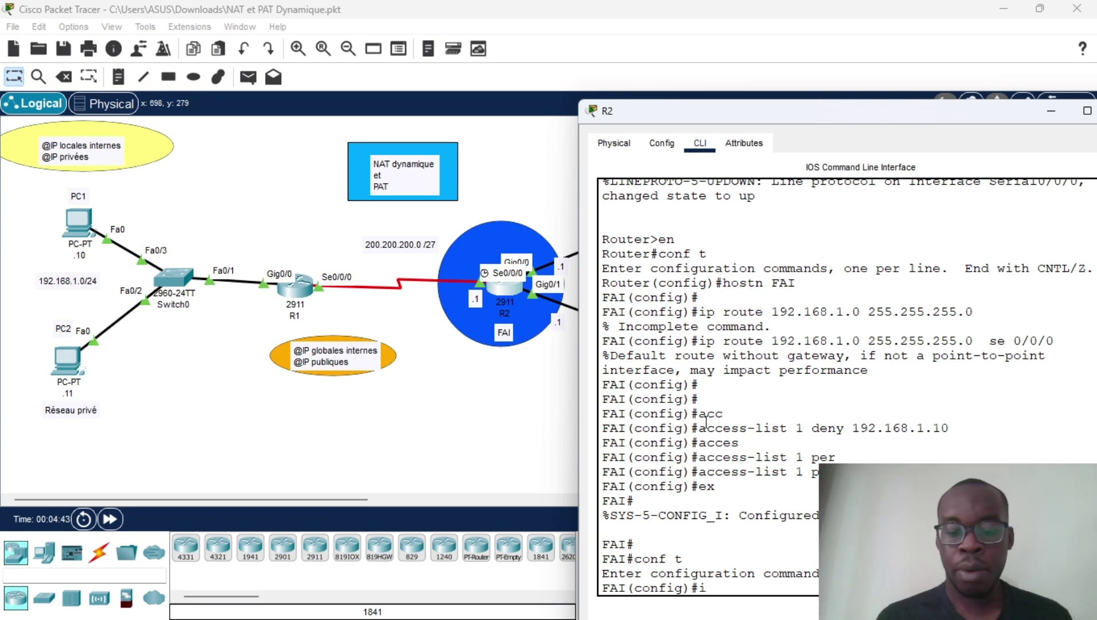
key("BackSpace")
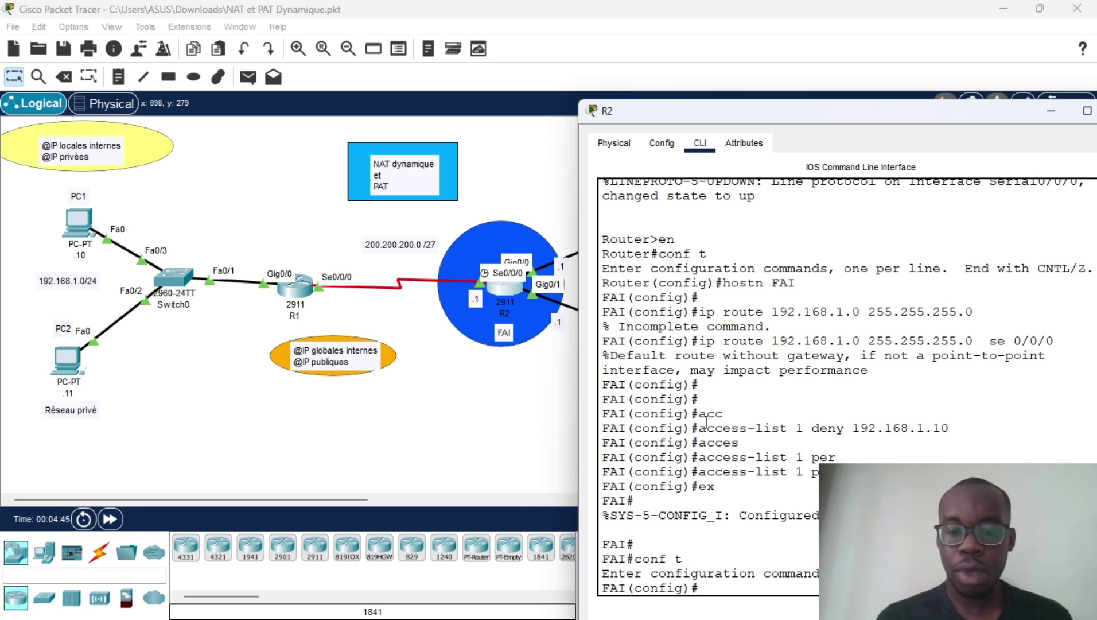
type("int se 0//0/")
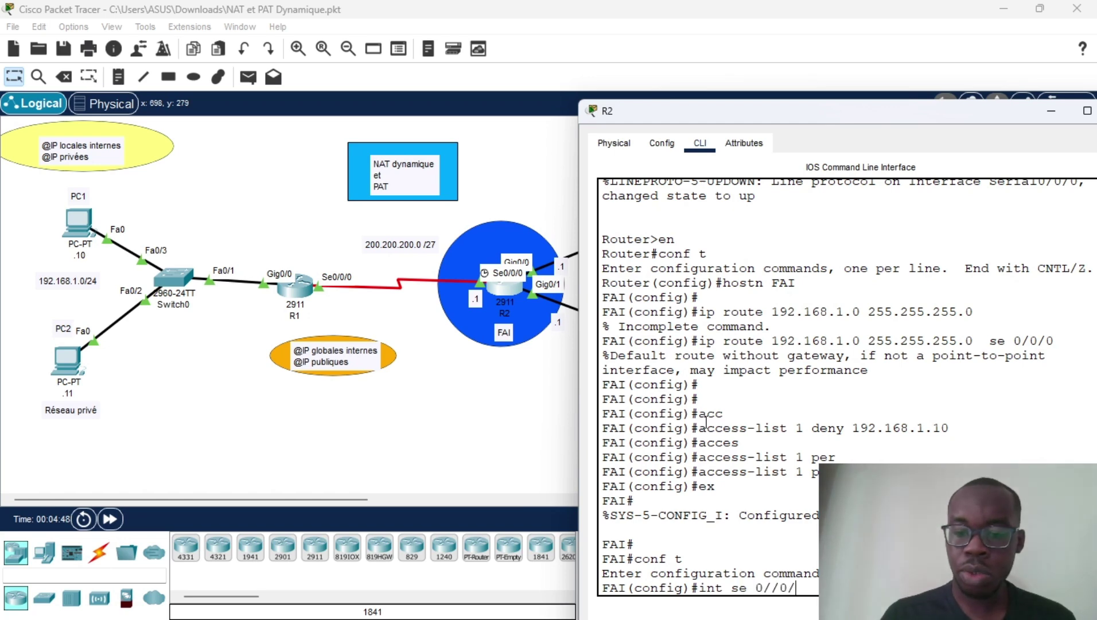
key("BackSpace")
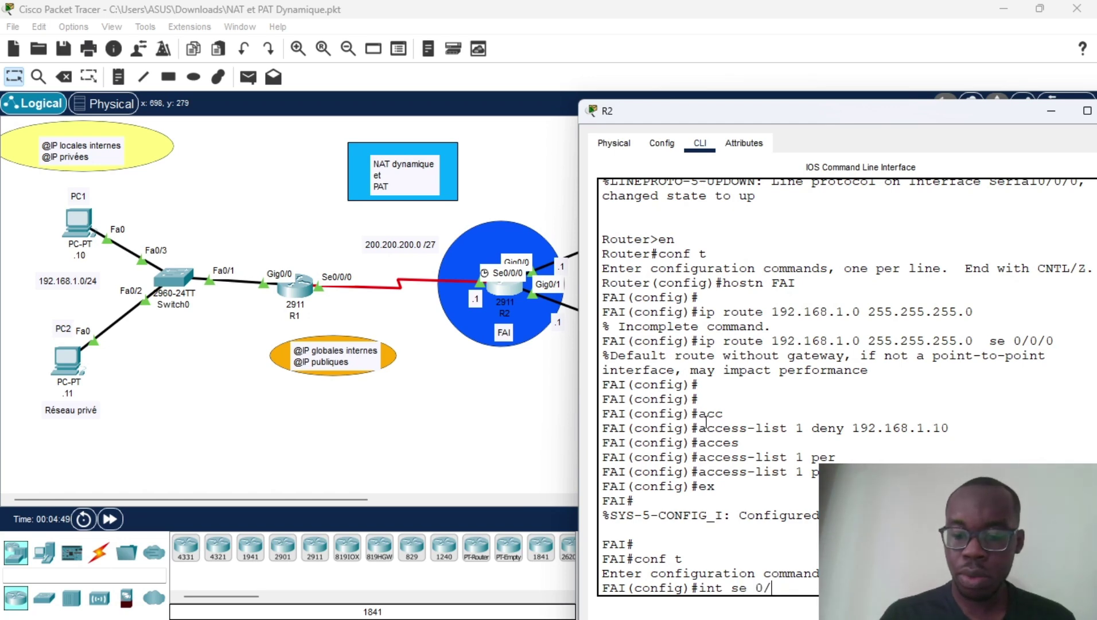
type("0/0")
key("Return")
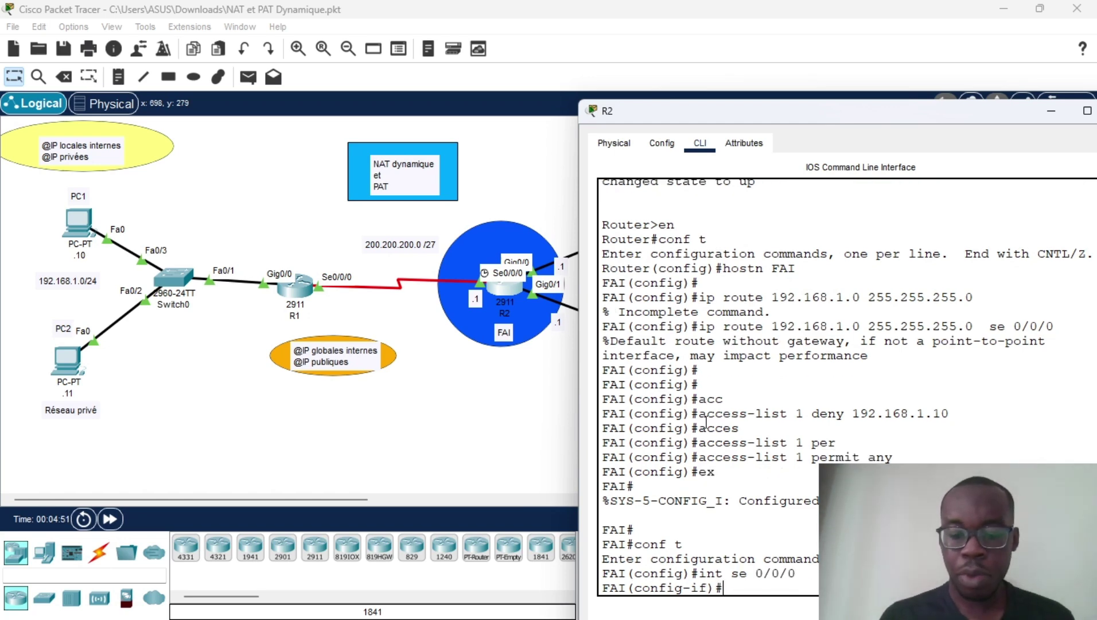
Step: Apply access list 1 inbound on FAI's Serial 0/0/0 interface with ip access-group 1 in, and close the router window
type("ip ")
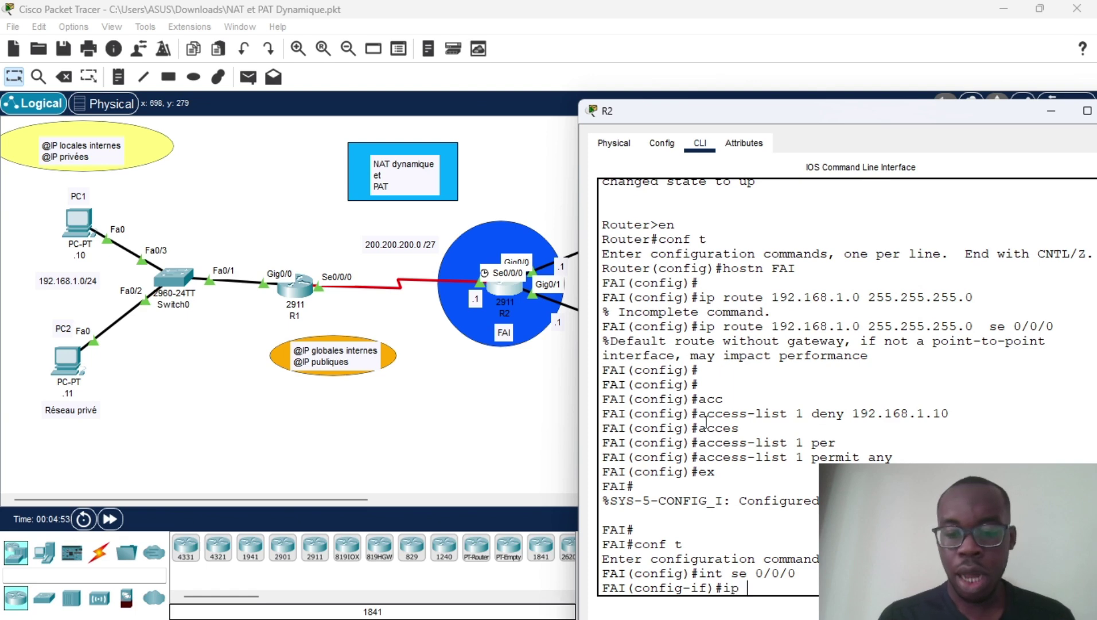
type("acc")
key("Tab")
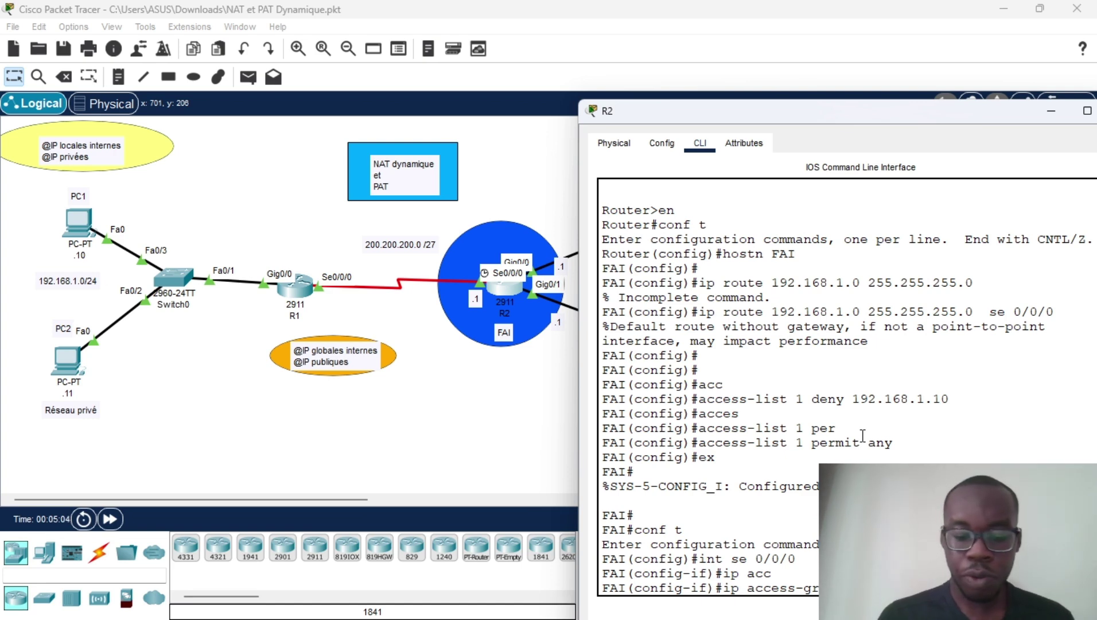
key("Return")
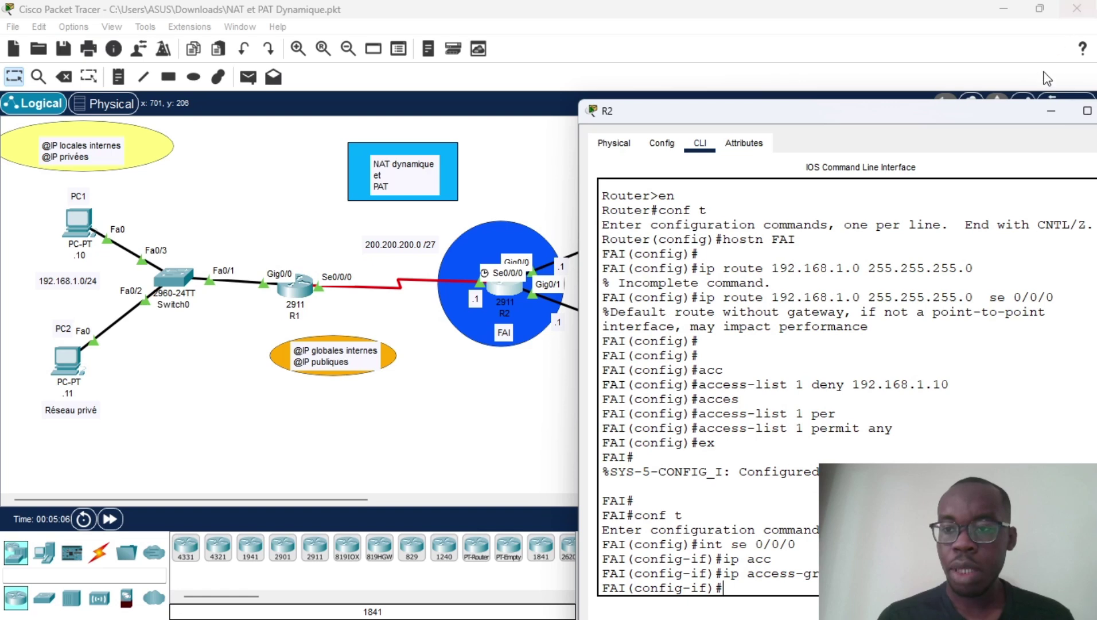
left_click_drag(1009, 119, 876, 110)
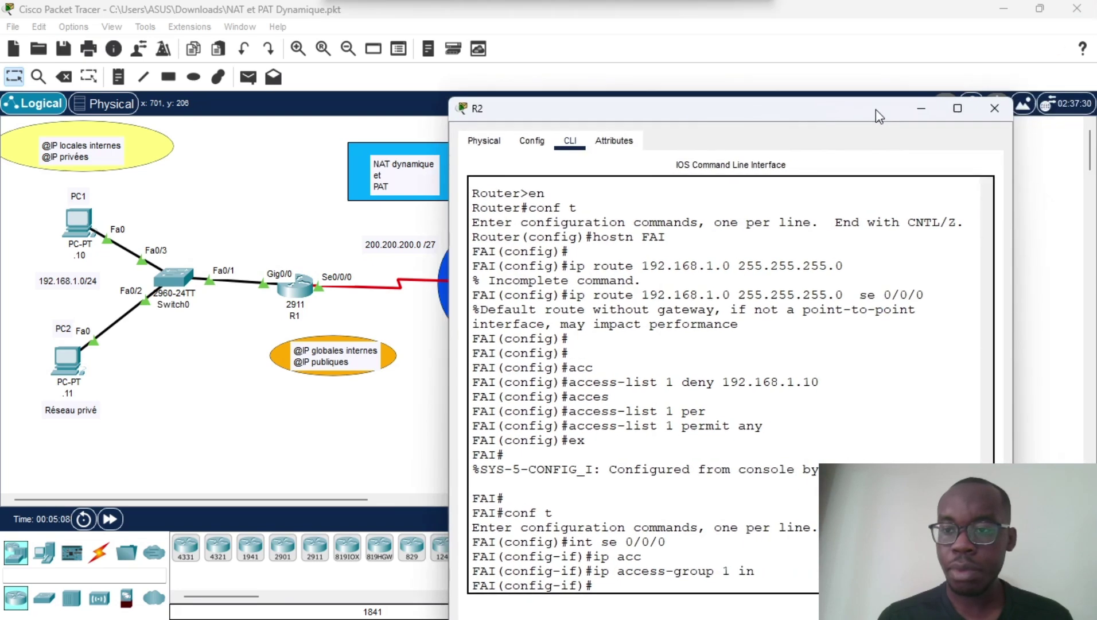
left_click(990, 110)
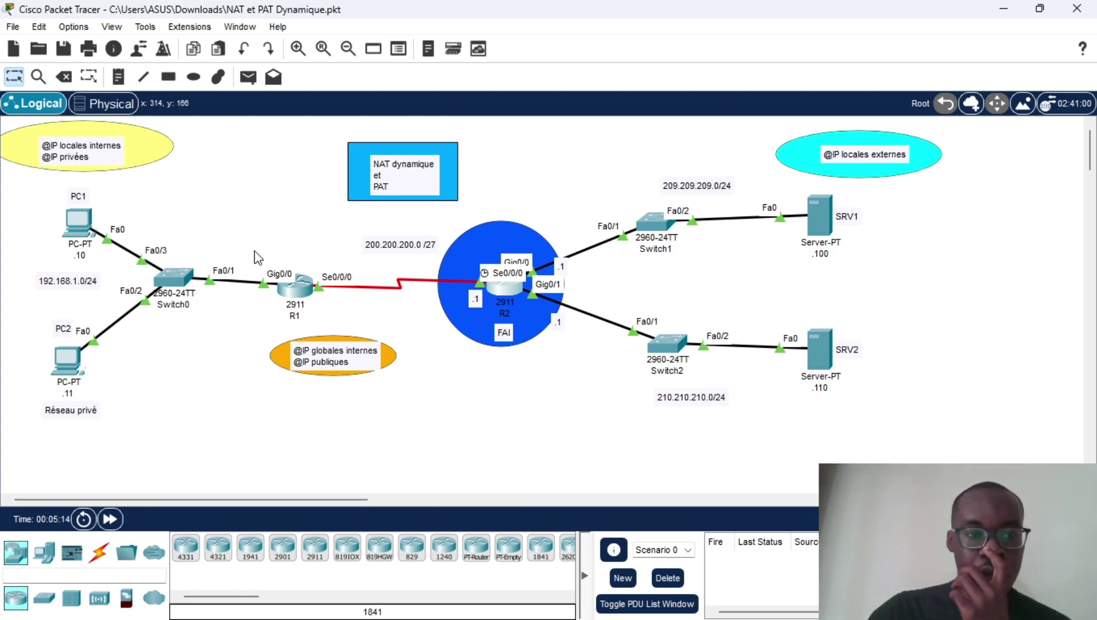
Step: Test connectivity with a simple PDU from PC1 to SRV1
left_click(256, 83)
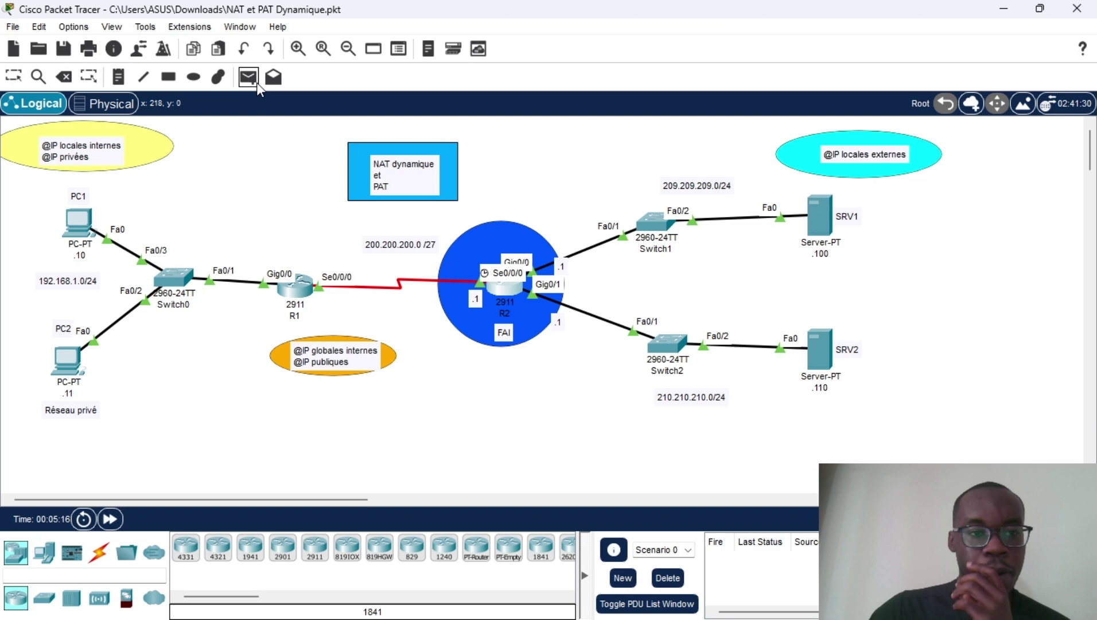
left_click(70, 218)
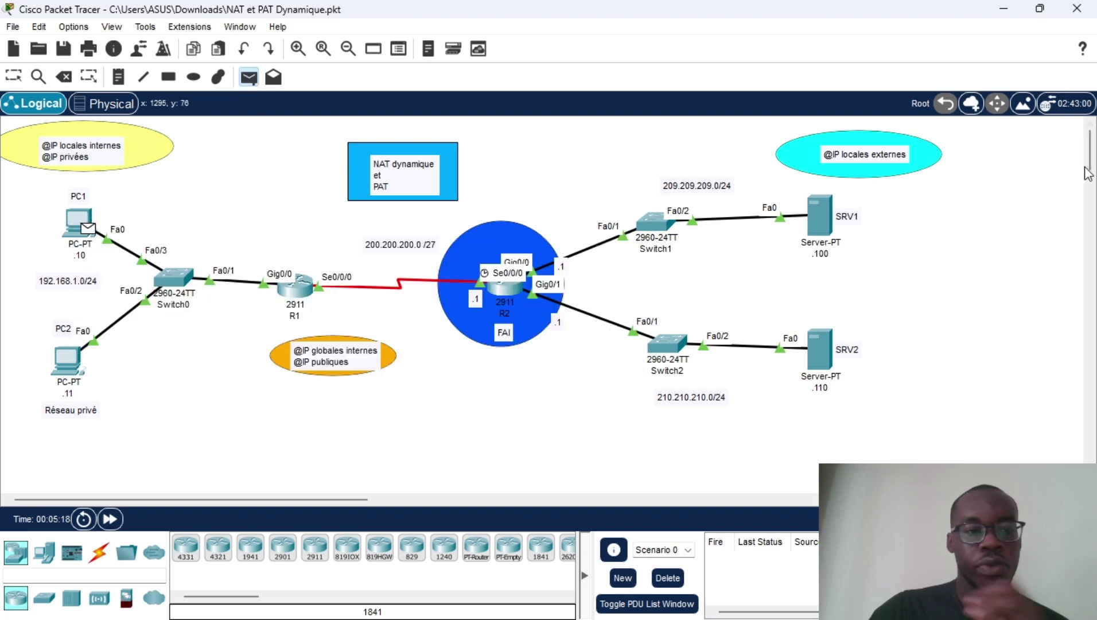
left_click(817, 214)
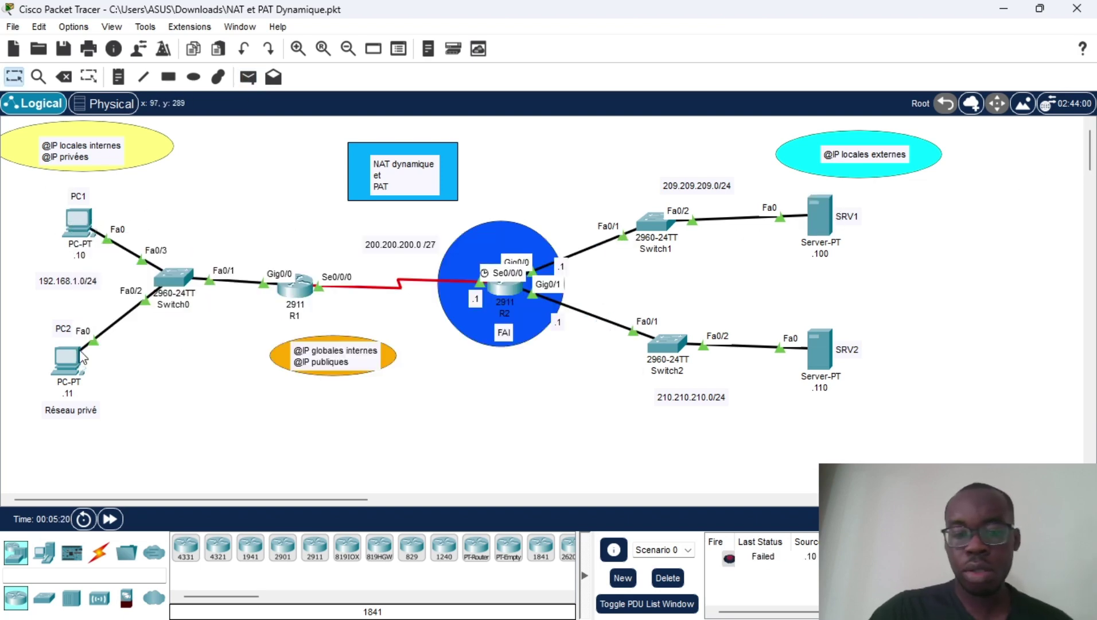
Step: Send a simple PDU from PC2 to SRV1 and select the PC1 test in the scenario for comparison
key("p")
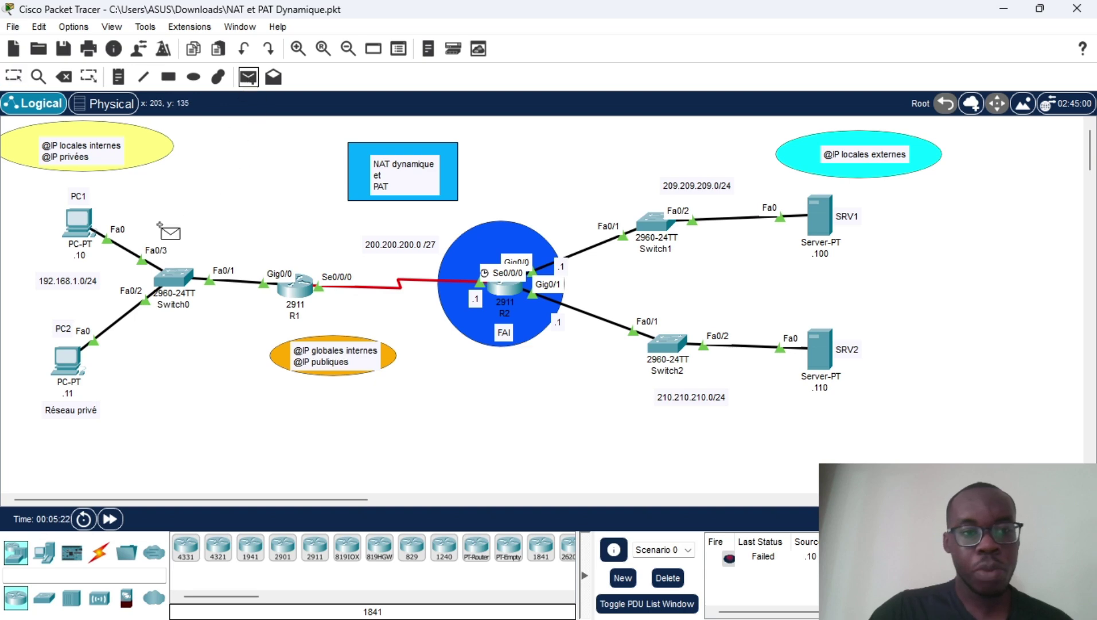
left_click(68, 359)
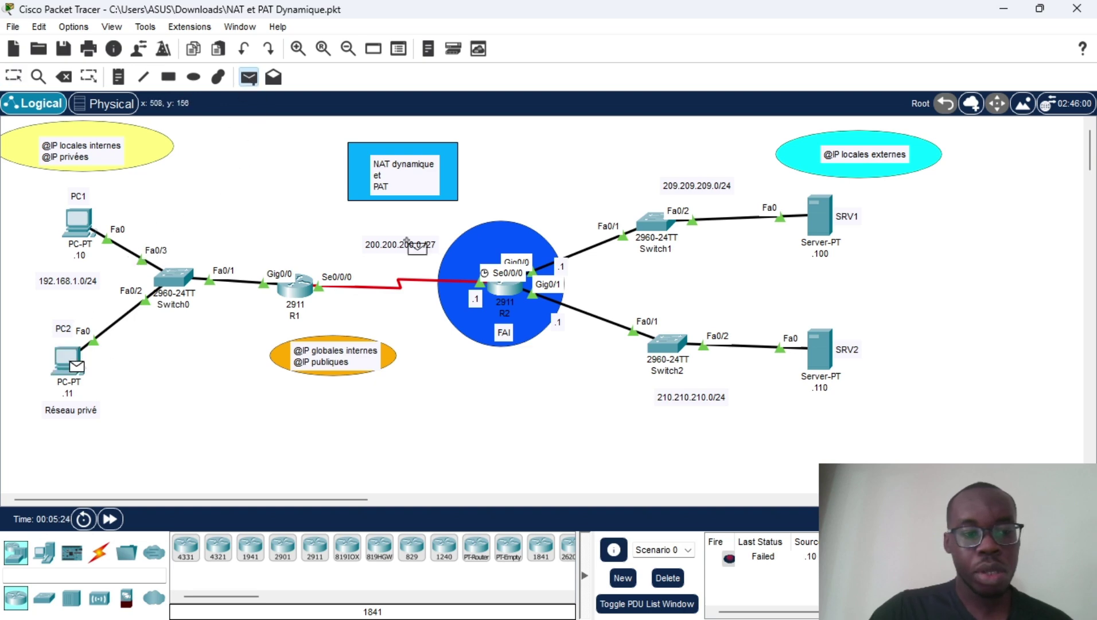
left_click(825, 223)
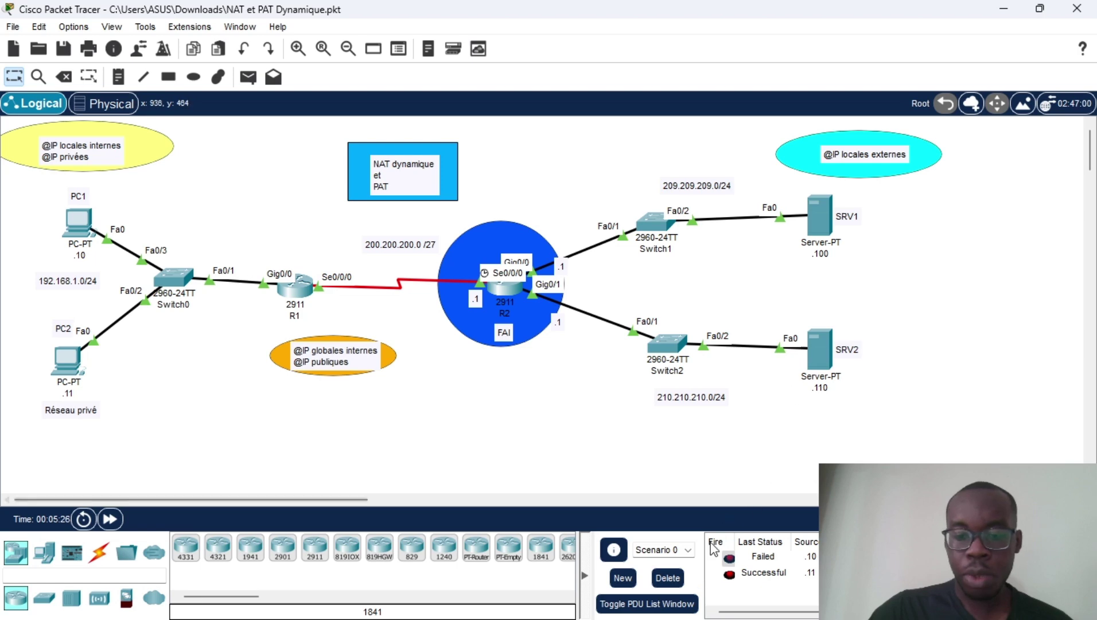
left_click(730, 557)
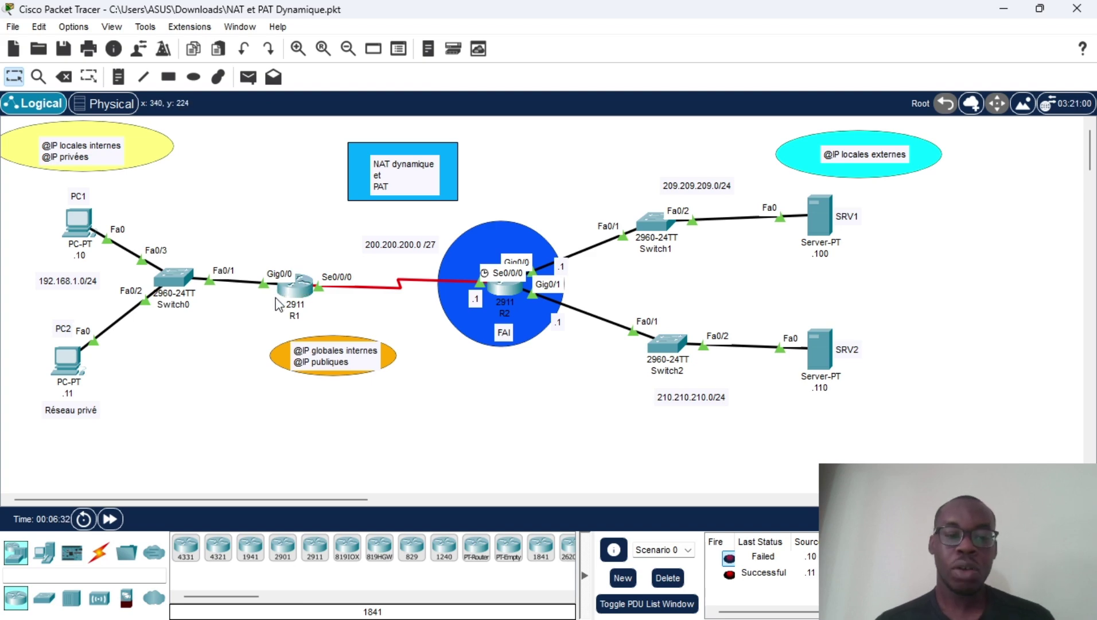
Step: Open router R1's command line and enter global configuration mode
mouse_move(277, 303)
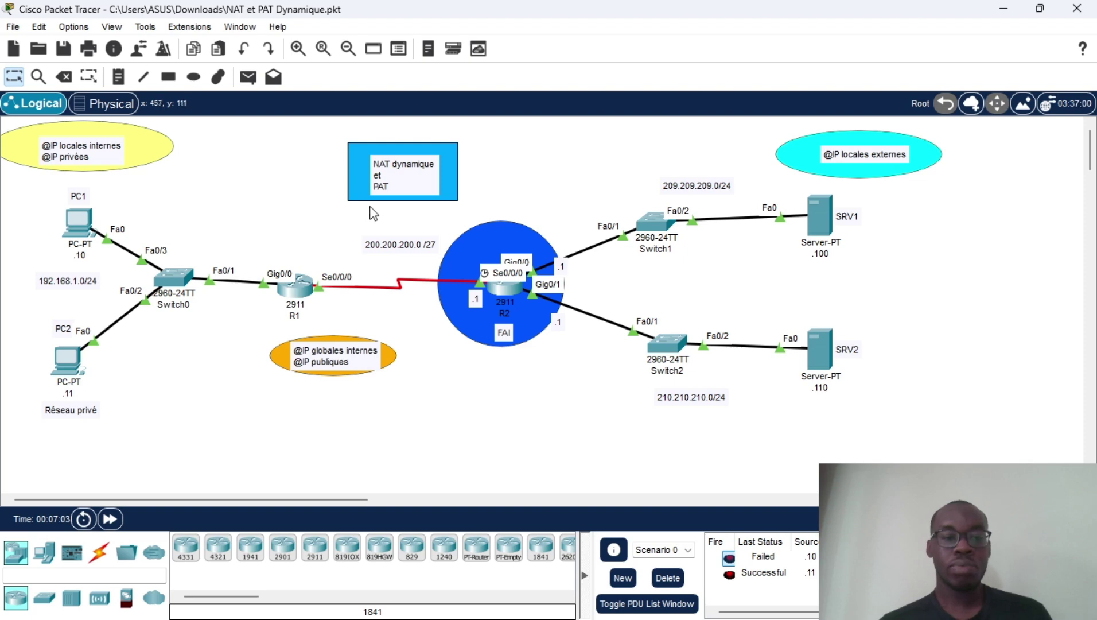
scroll(235, 251, "down", 2)
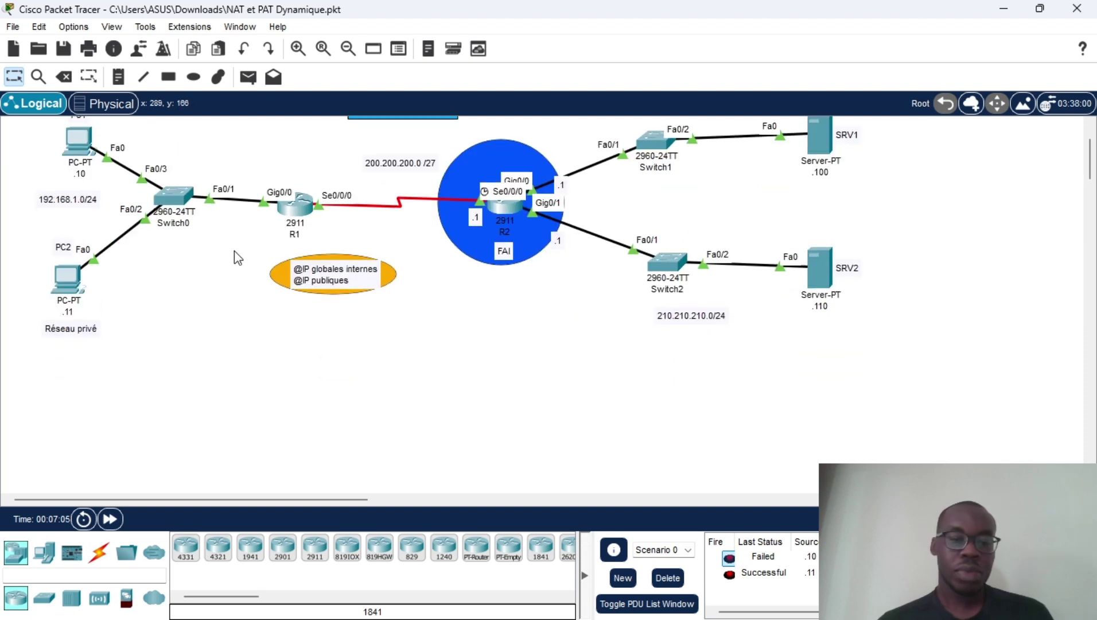
scroll(234, 252, "up", 2)
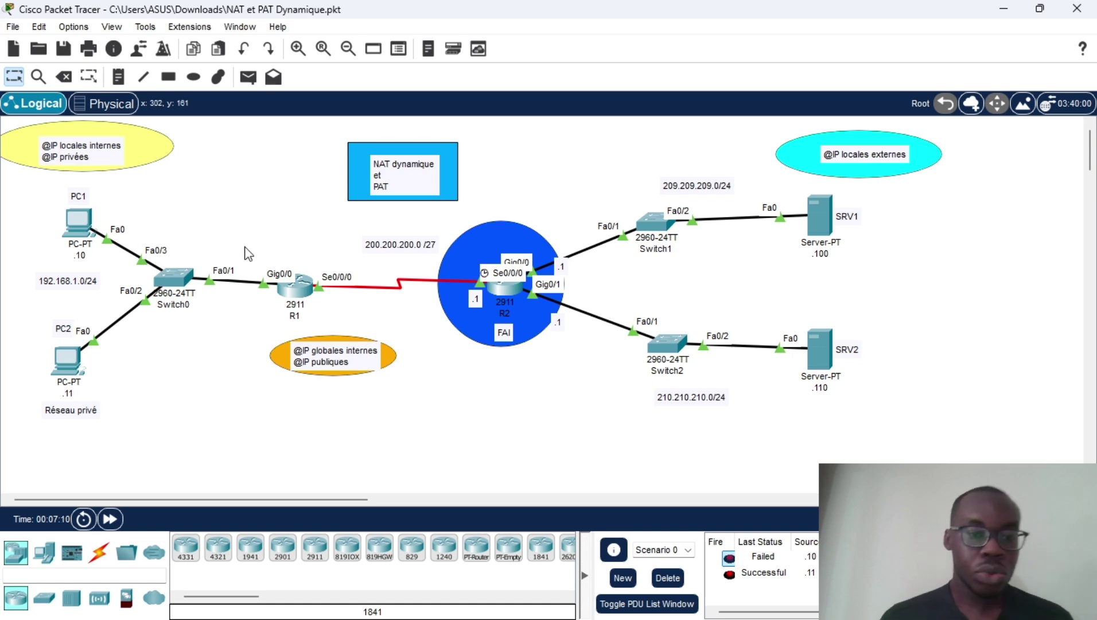
left_click(299, 303)
key("Return")
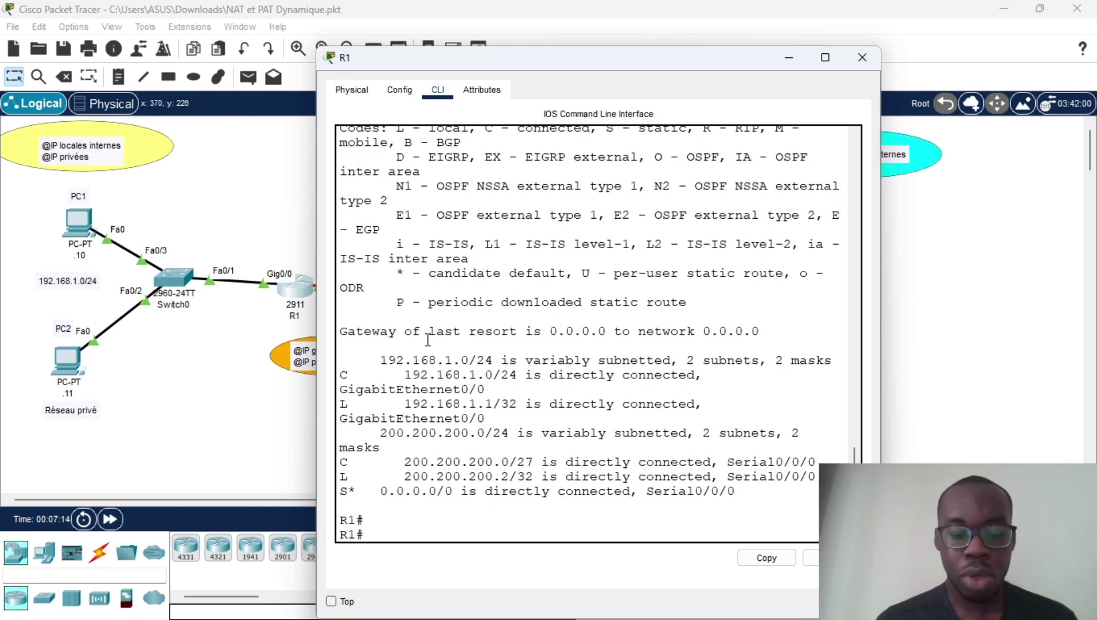
type("con")
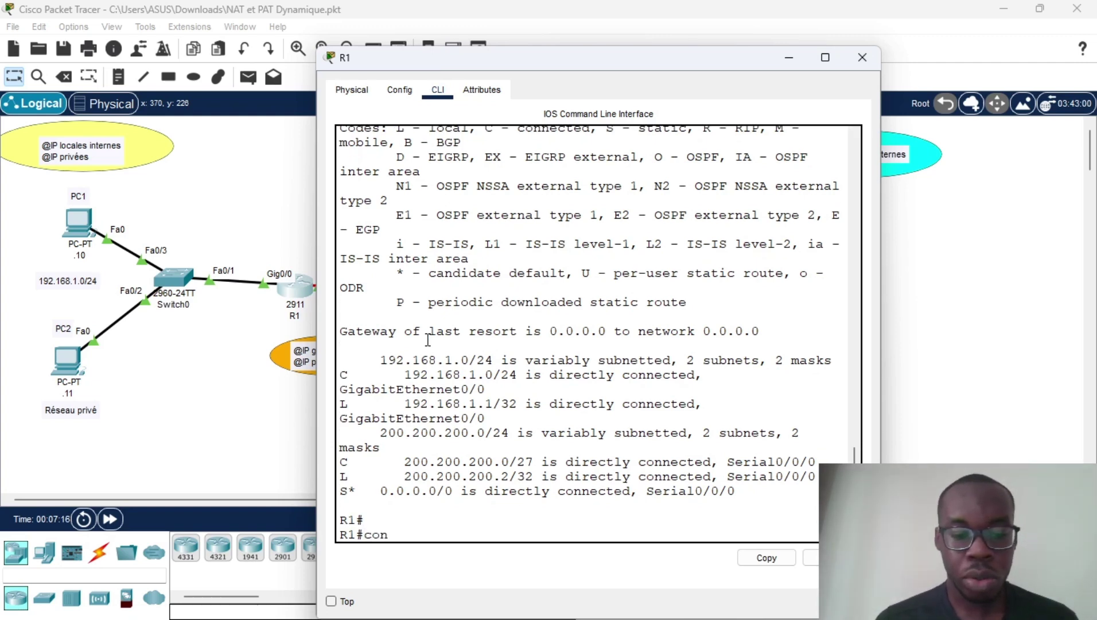
type("t")
key("BackSpace")
type("f")
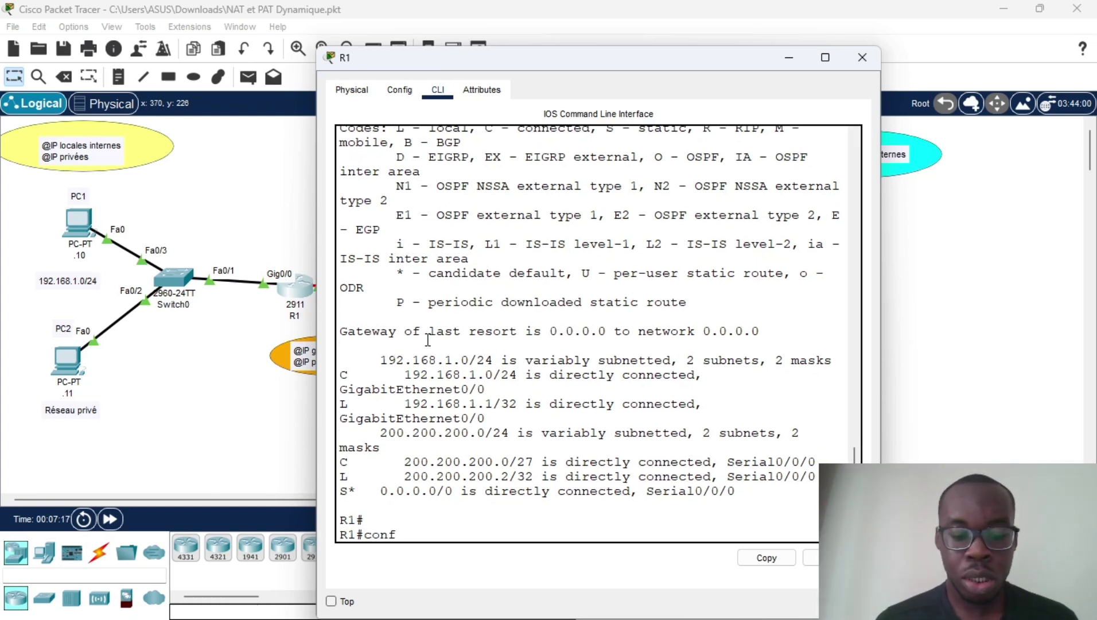
type(" t")
key("Return")
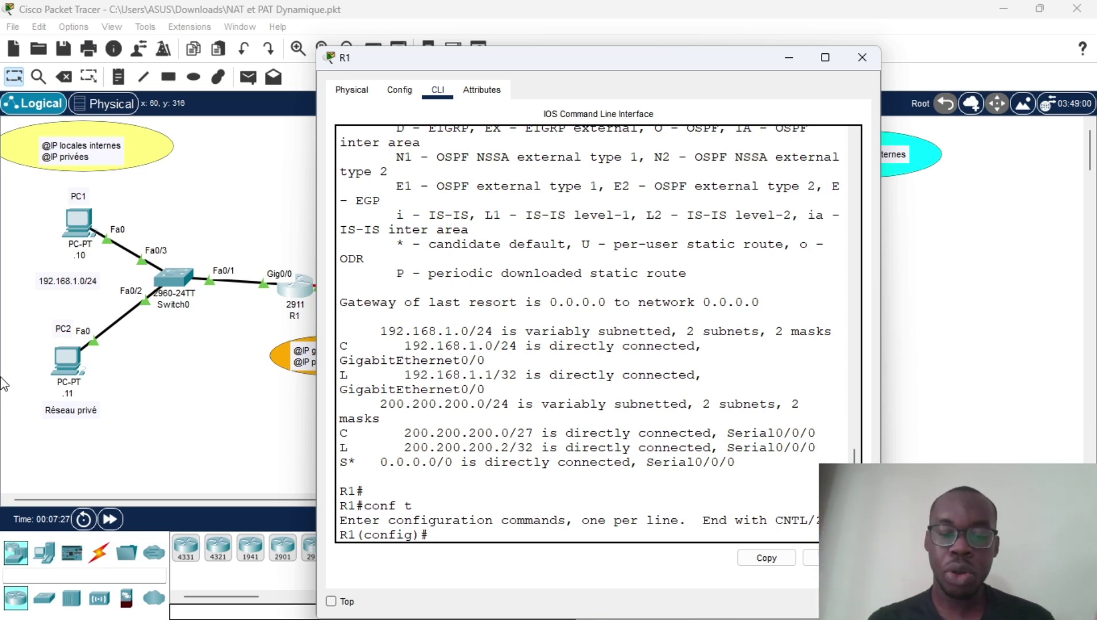
Step: Begin defining the NAT pool NATD1 on R1 with the public address range 200.200.200.5 to 200.200.200.20
type("ip")
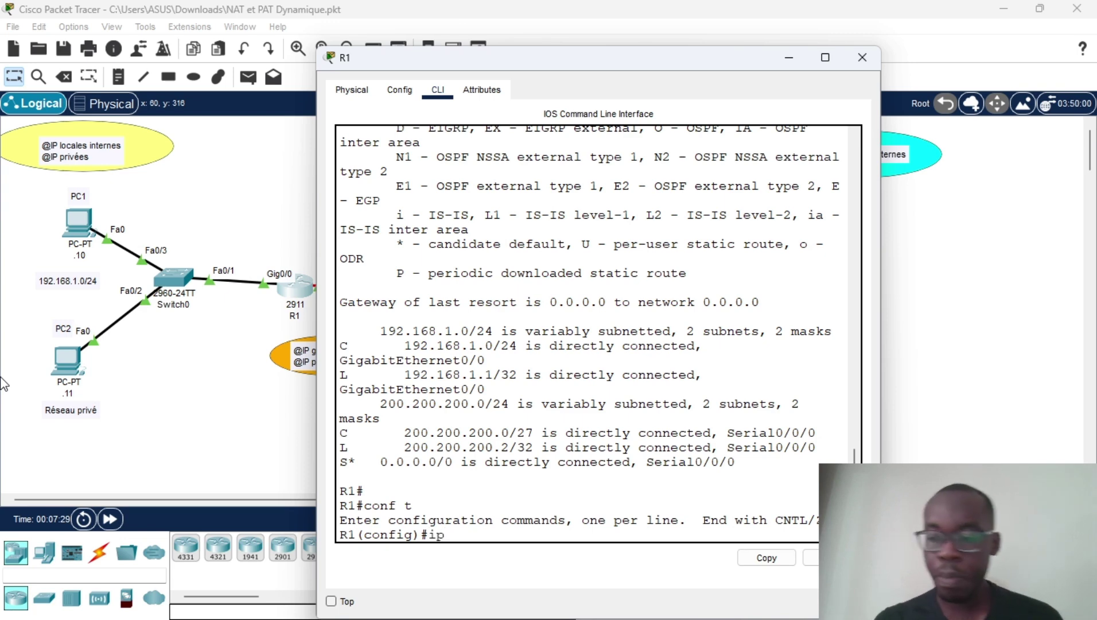
type(" nat p")
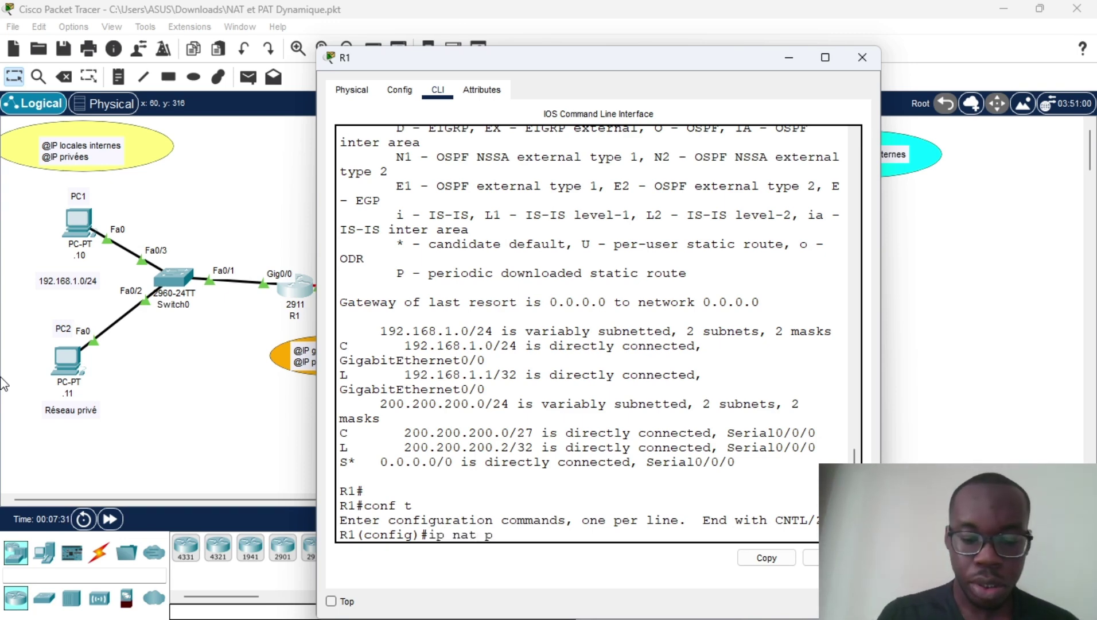
type("oo")
key("Tab")
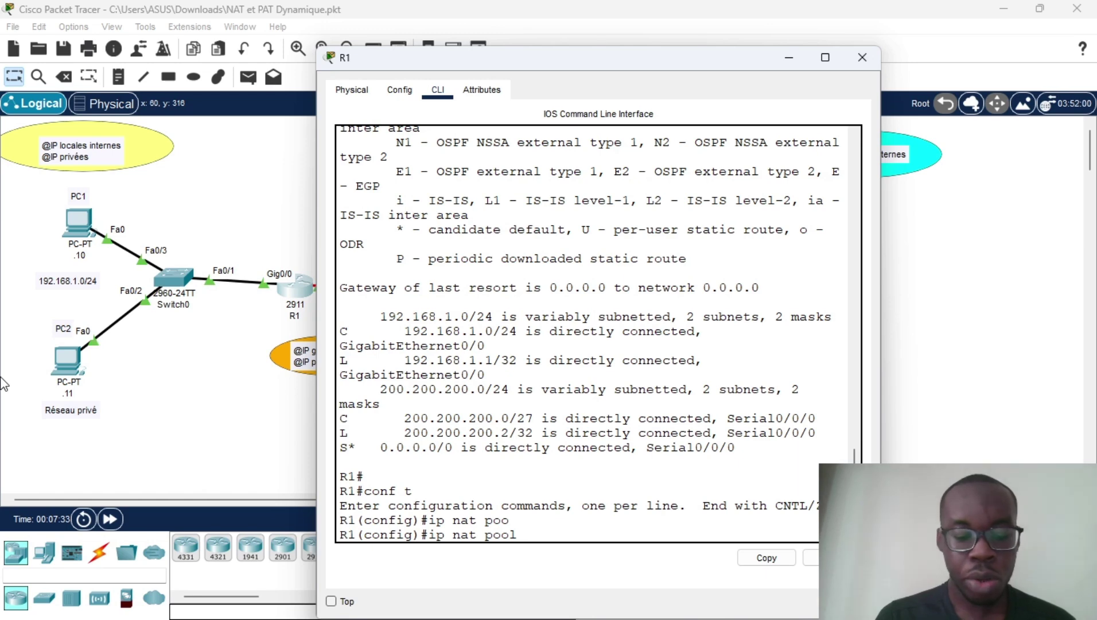
type("NATD")
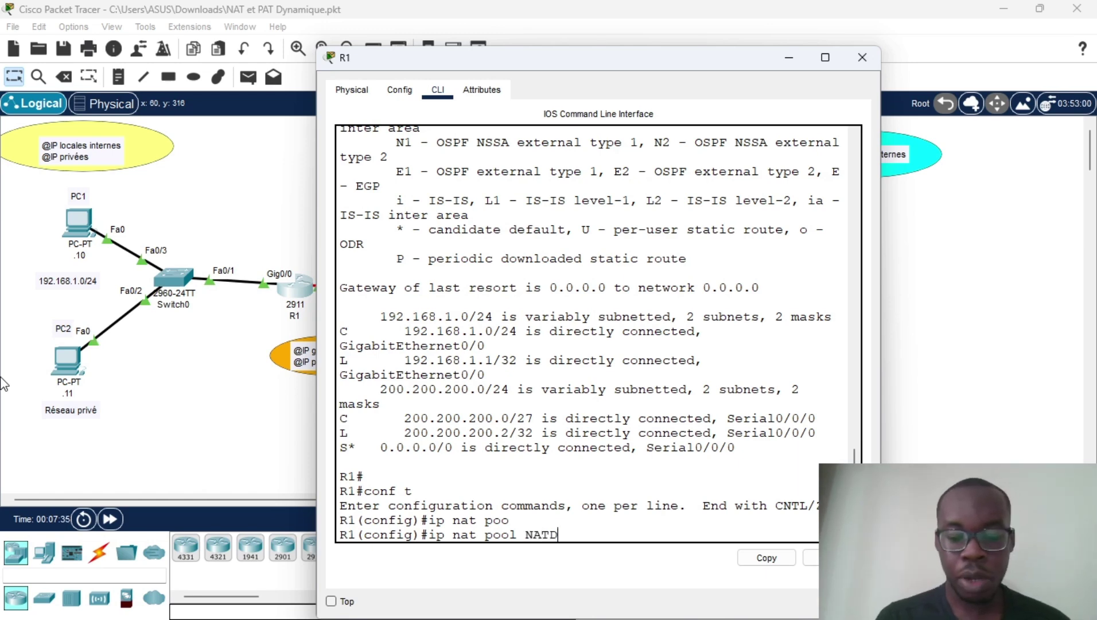
type("1 ")
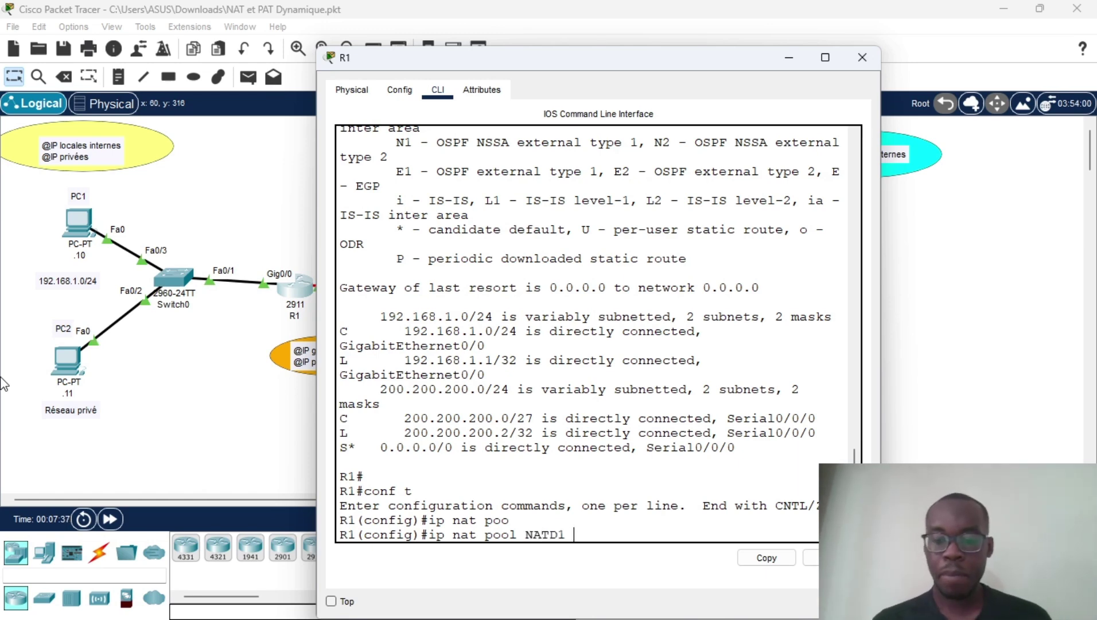
type("200")
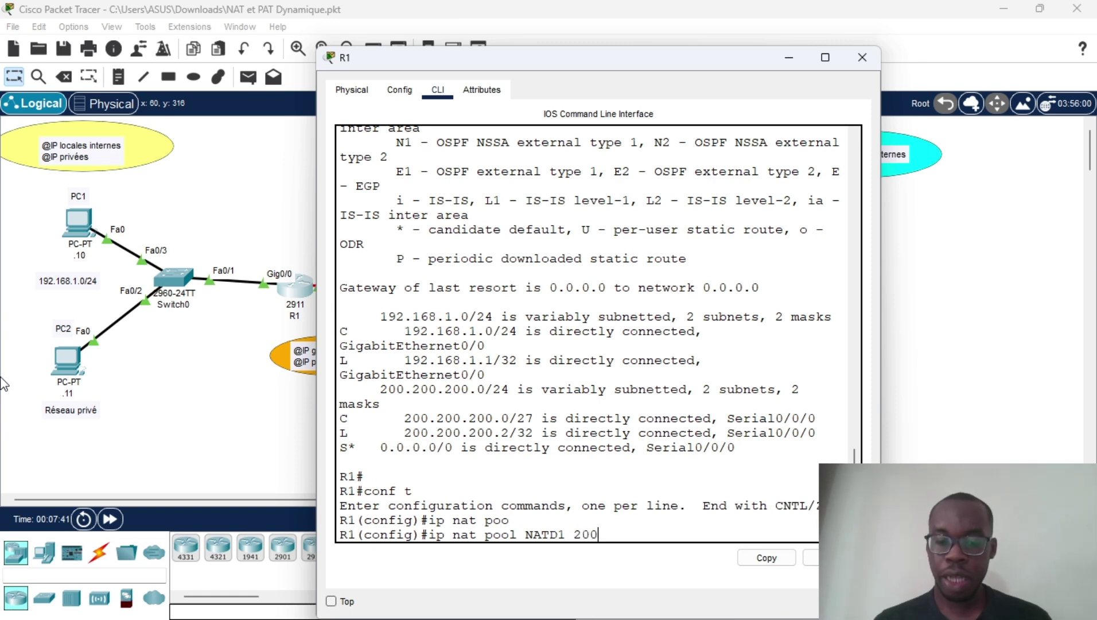
type(".22")
key("BackSpace")
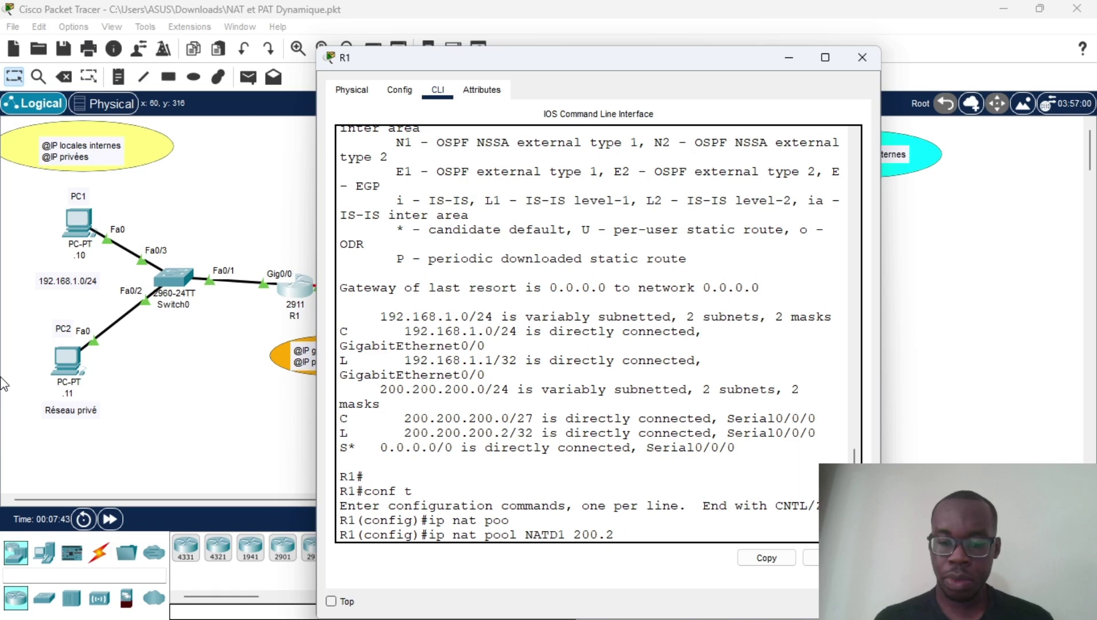
type("00.200.200.")
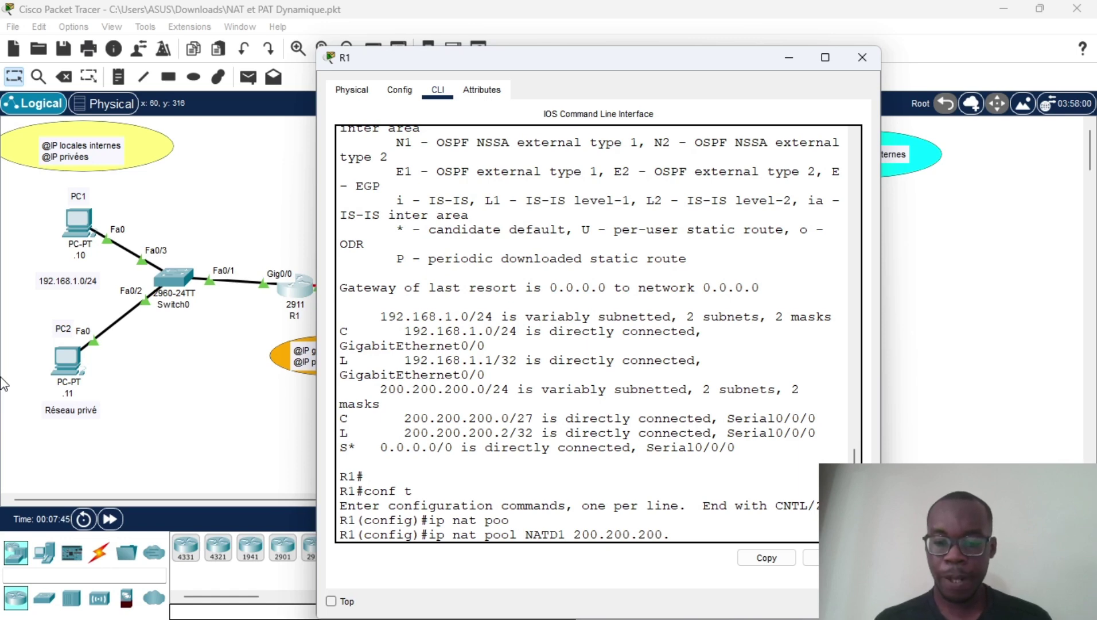
type("5 2")
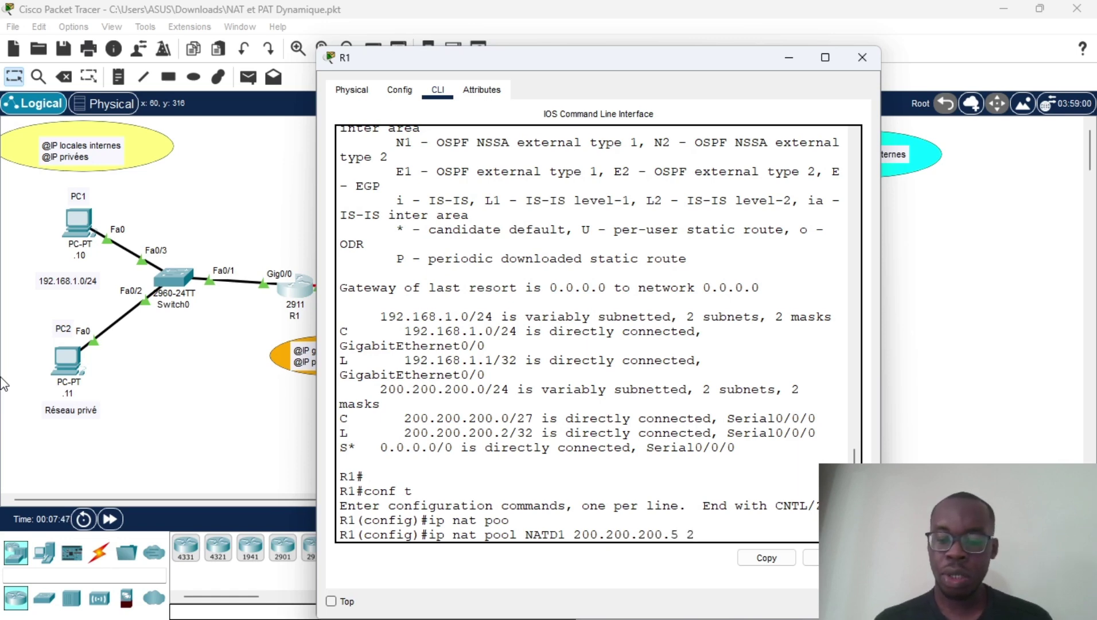
type("00.200")
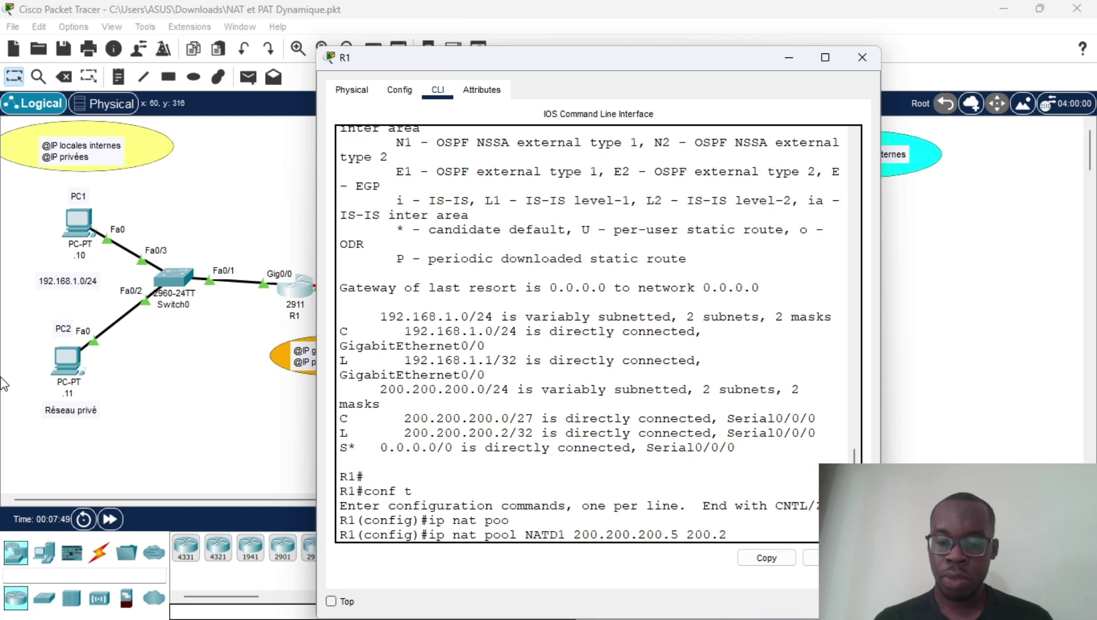
type(".200.")
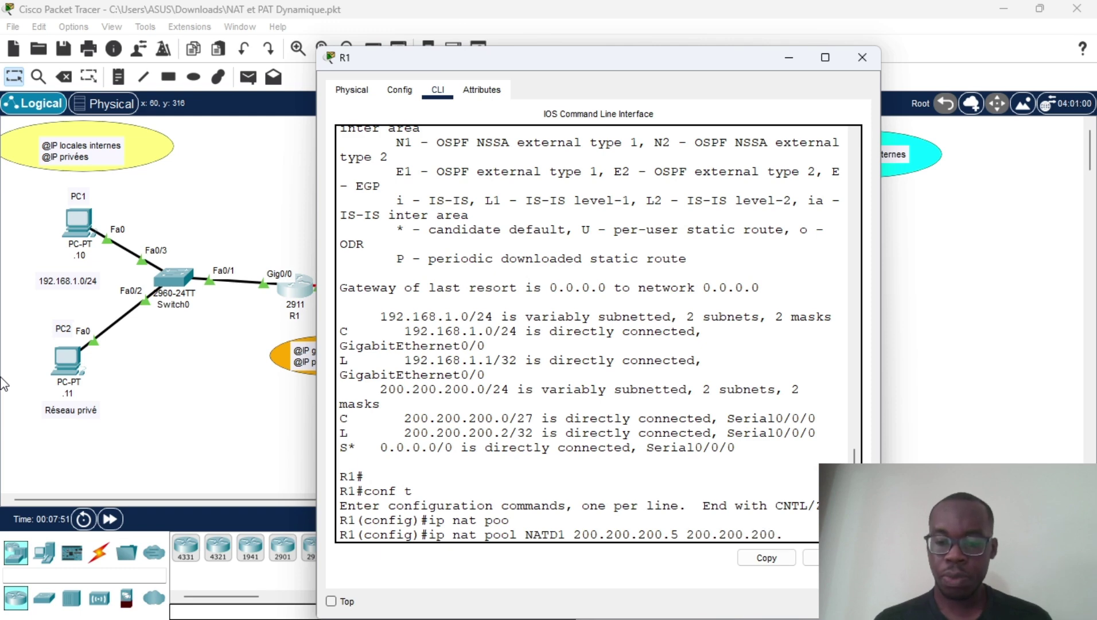
type("20 ne")
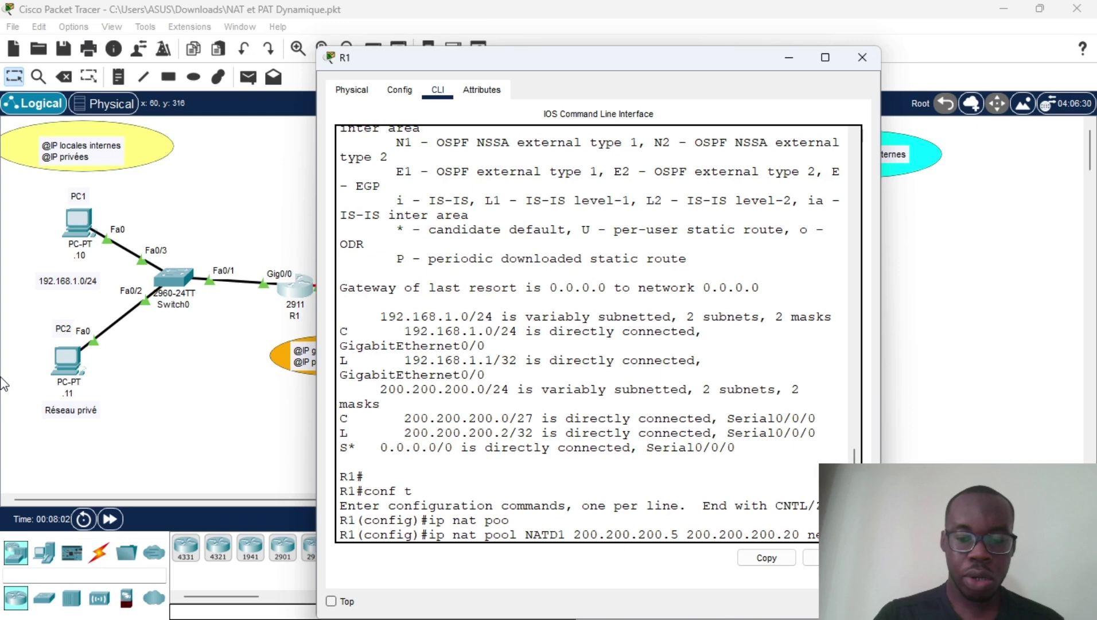
Step: Complete the NATD1 pool definition with netmask 255.255.255.224 and submit the command
key("Tab")
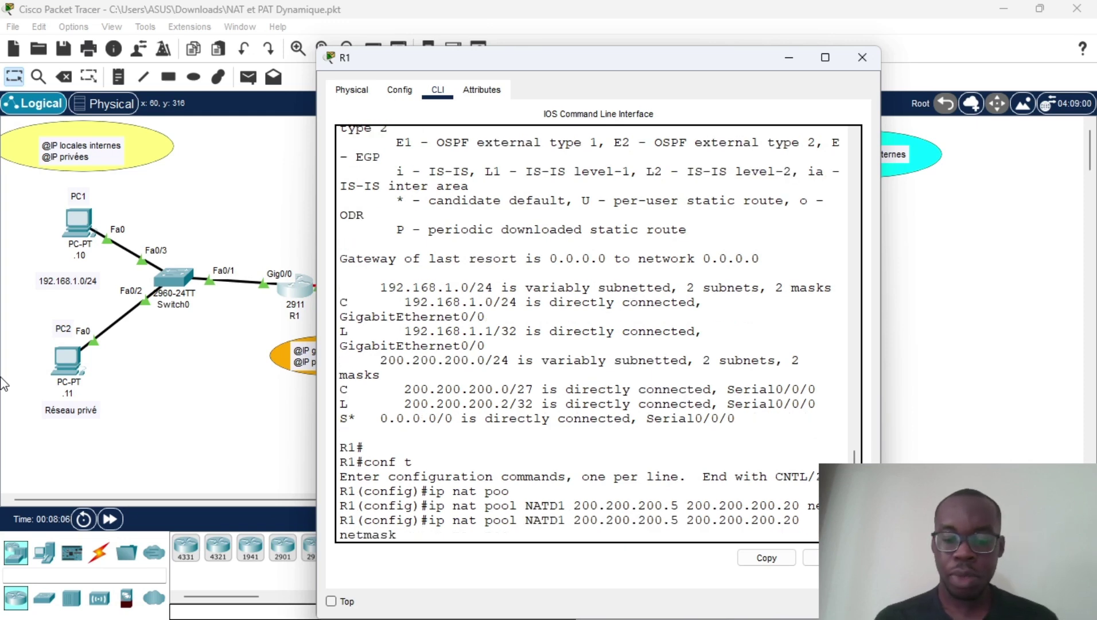
type("255.25")
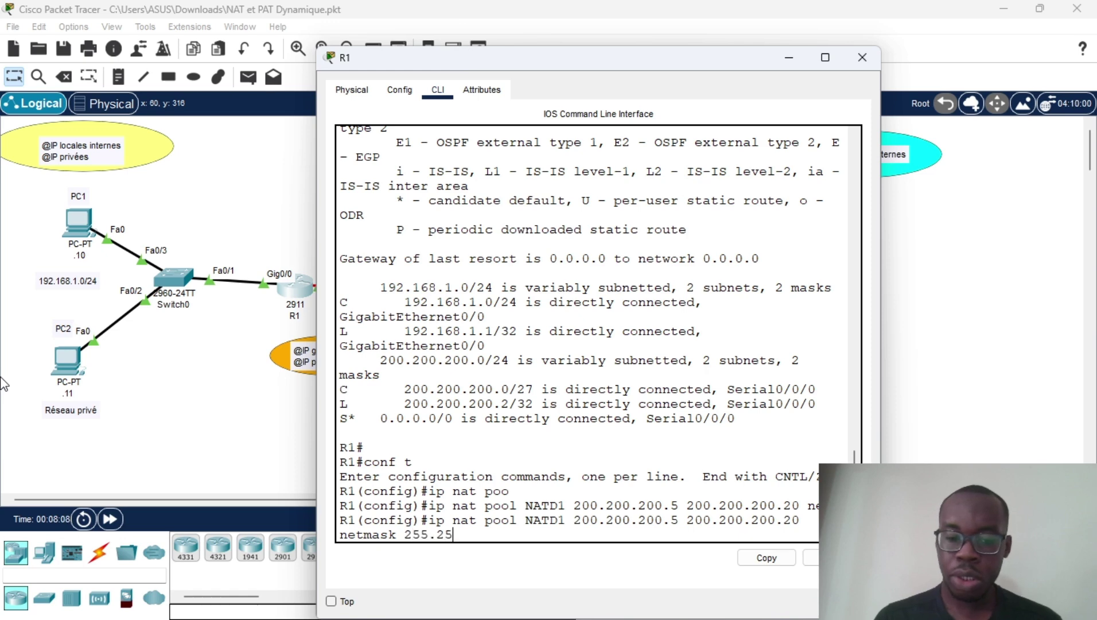
type("5.255")
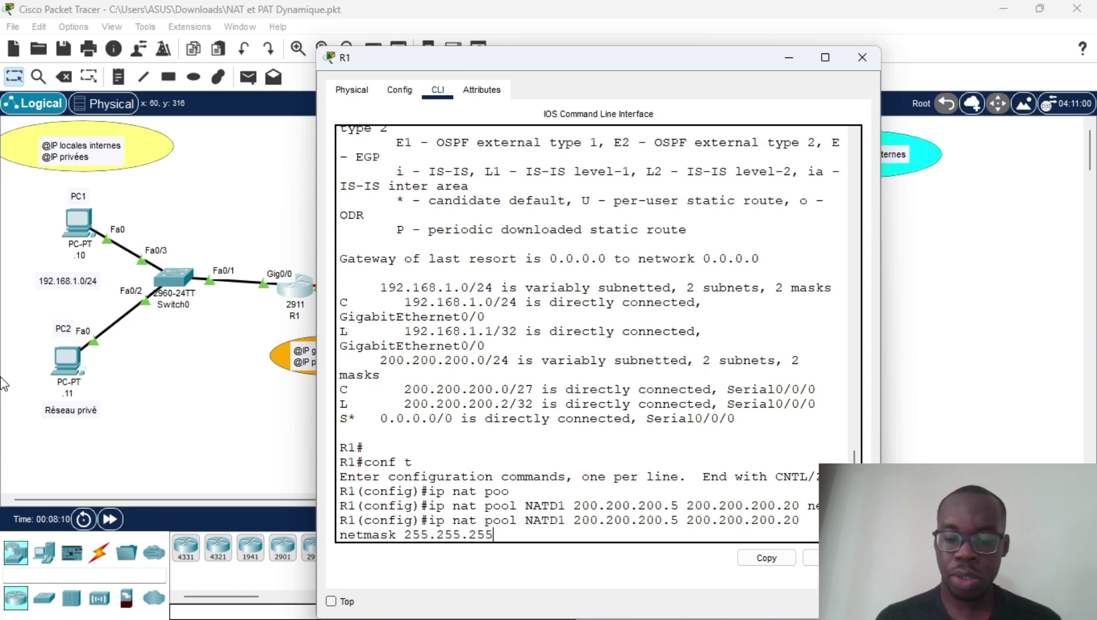
key("BackSpace")
key("BackSpace")
type("24")
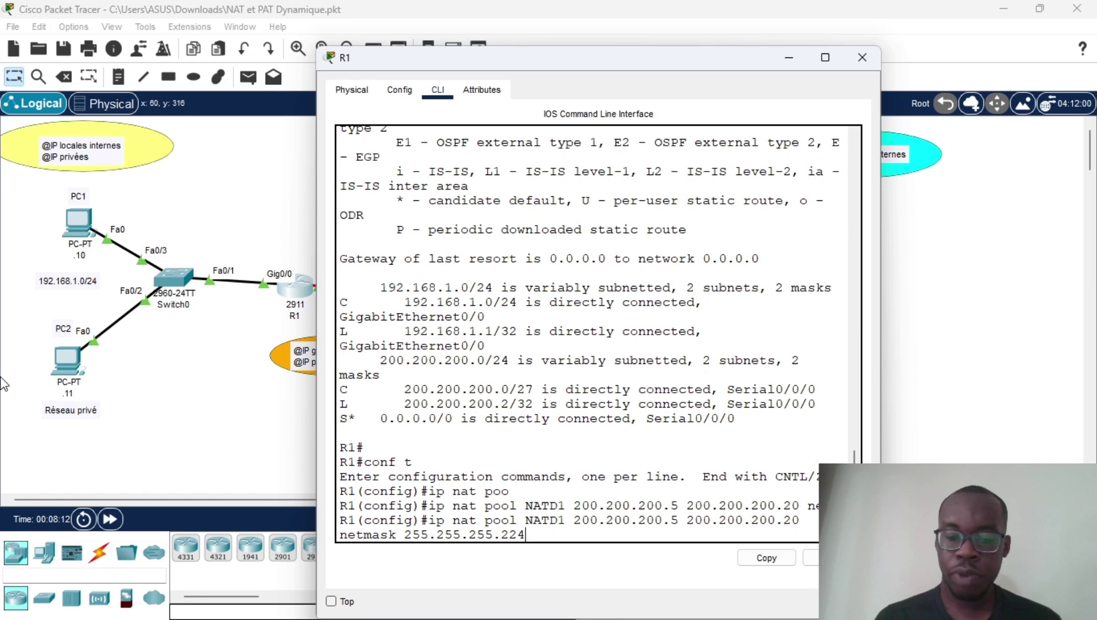
key("Return")
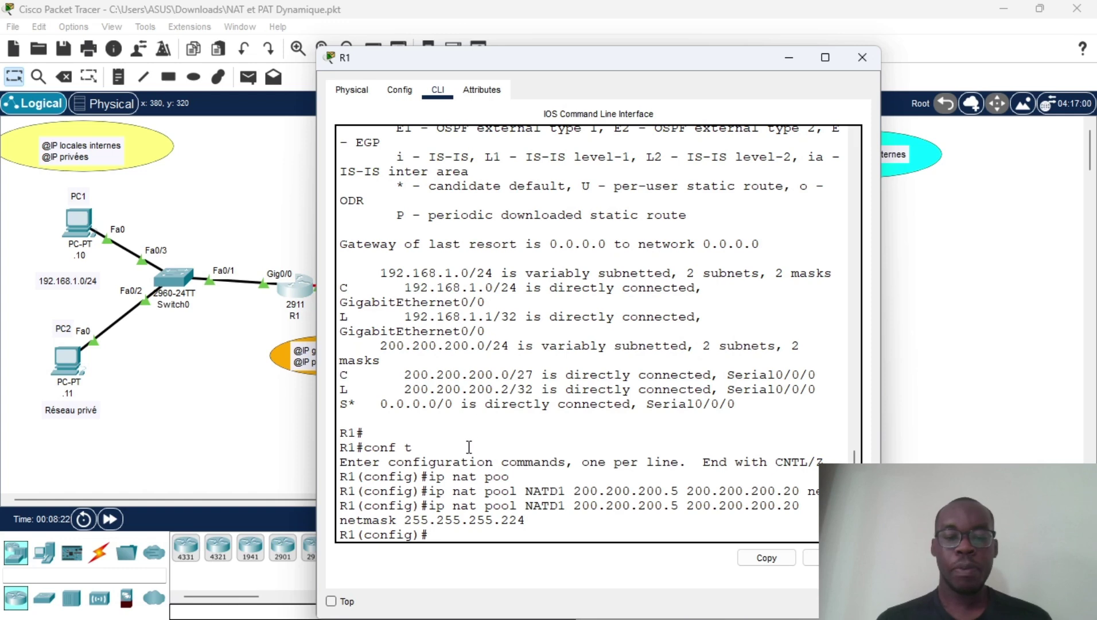
Step: Create access list 2 on R1 permitting the private network 192.168.1.0 with wildcard mask 0.0.0.255
type("li")
key("BackSpace")
key("BackSpace")
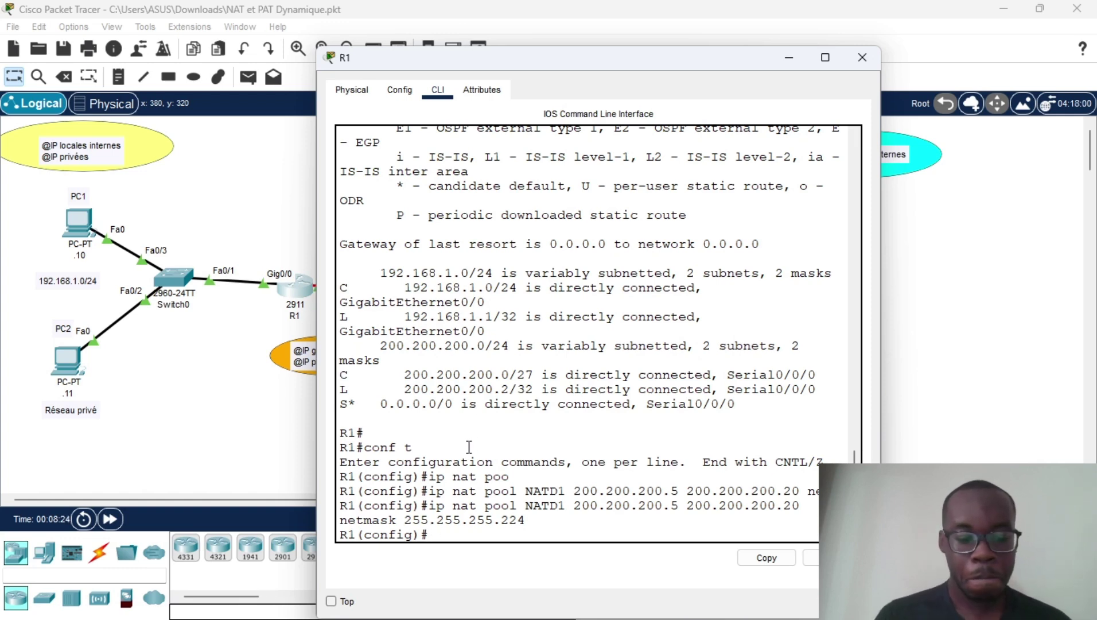
type("acc")
key("Tab")
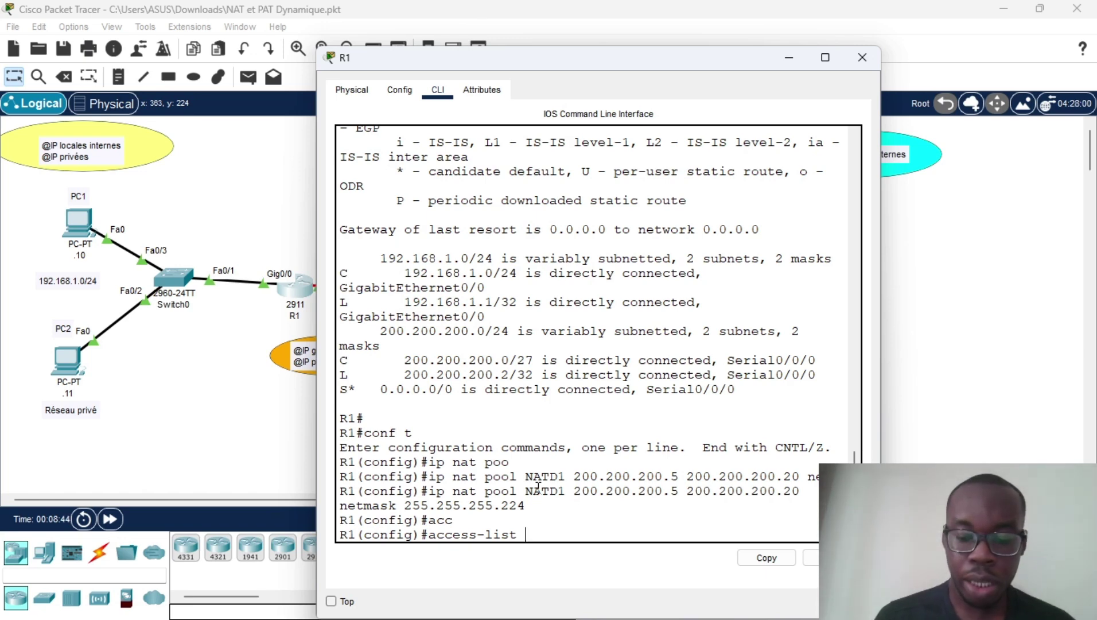
type("2")
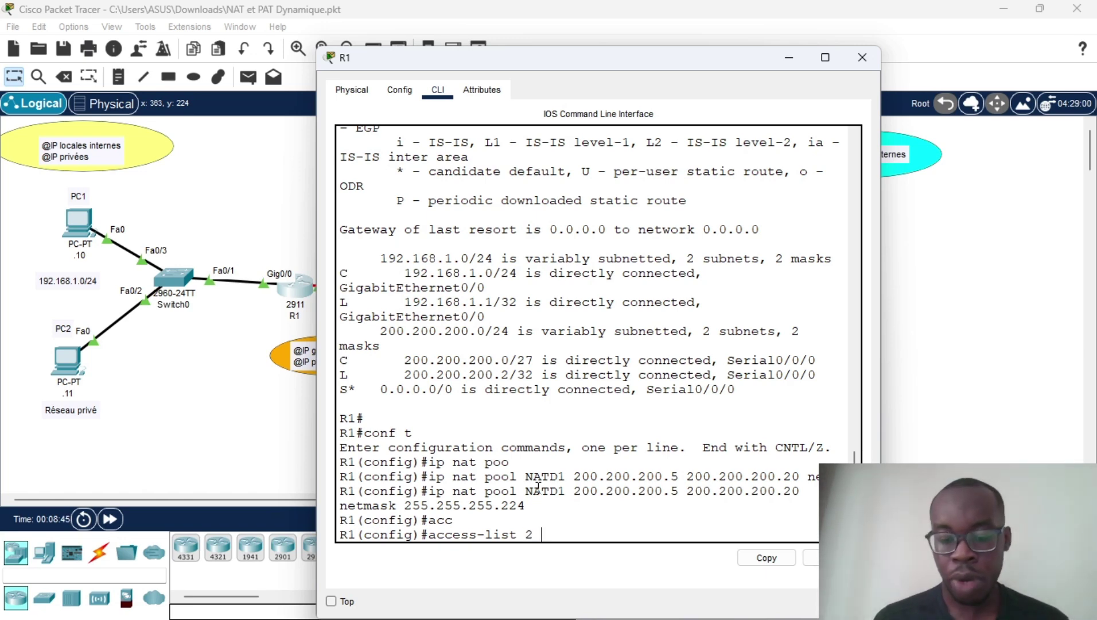
type(" per")
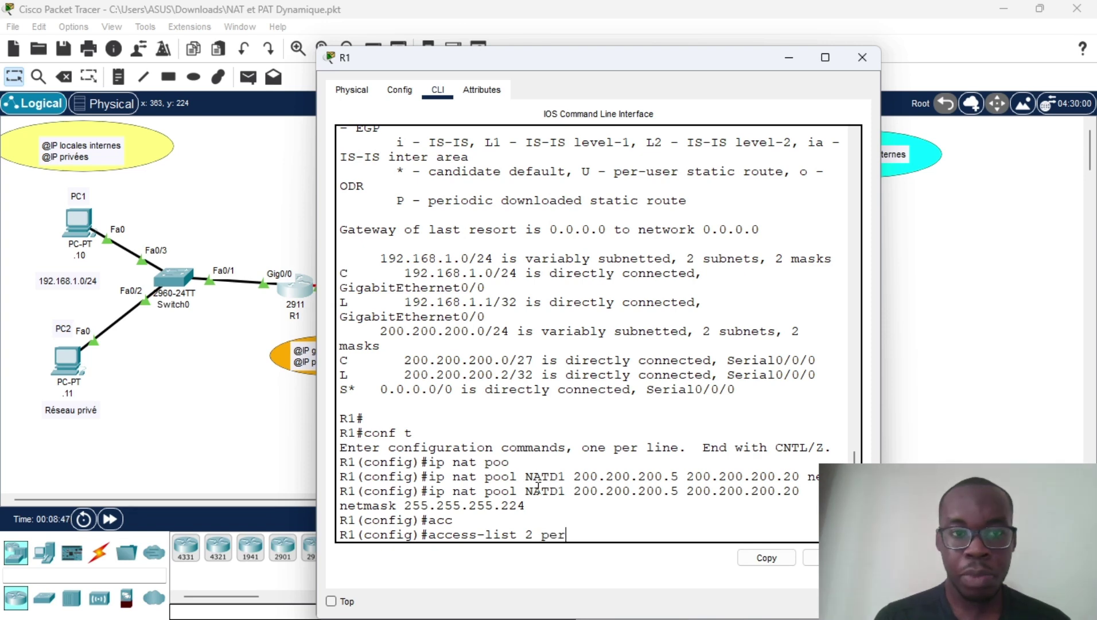
type("mi")
key("Tab")
type("1")
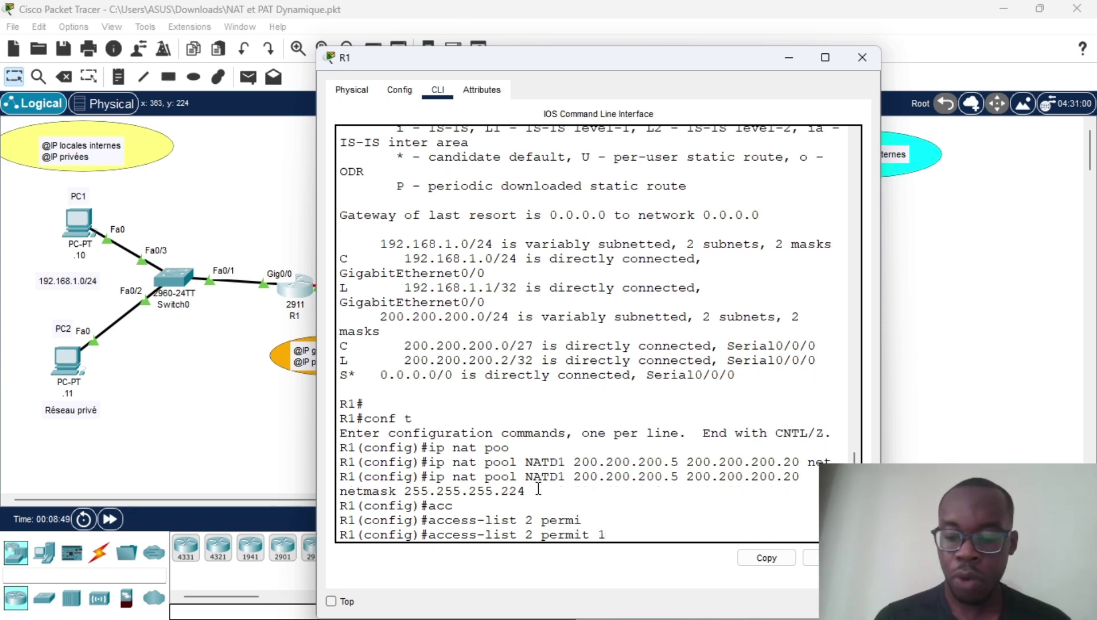
type("92.16")
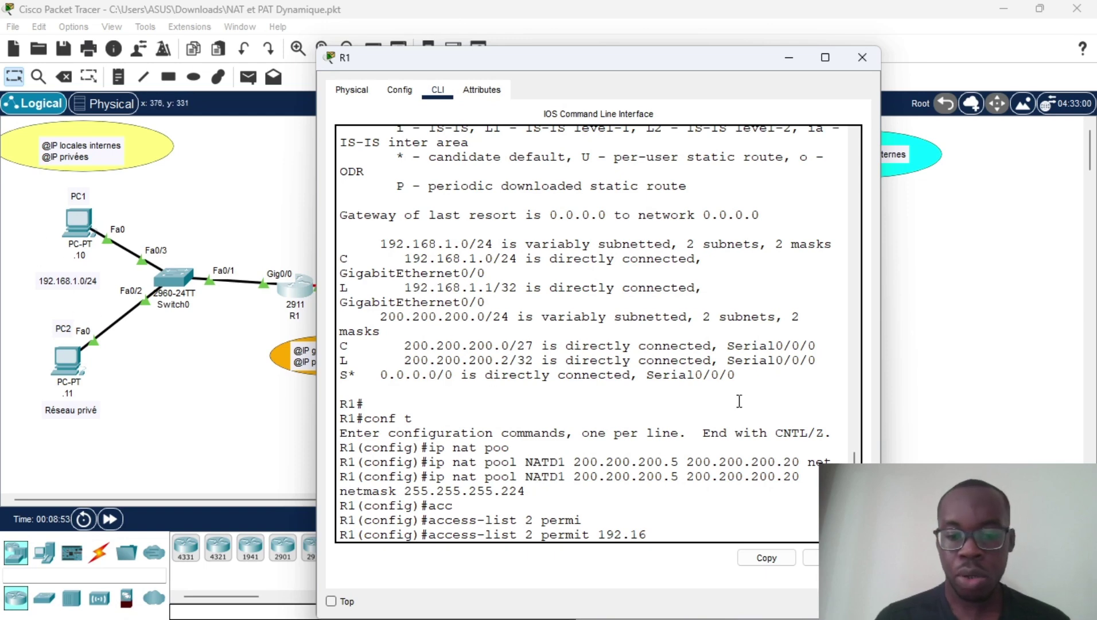
type("8.1")
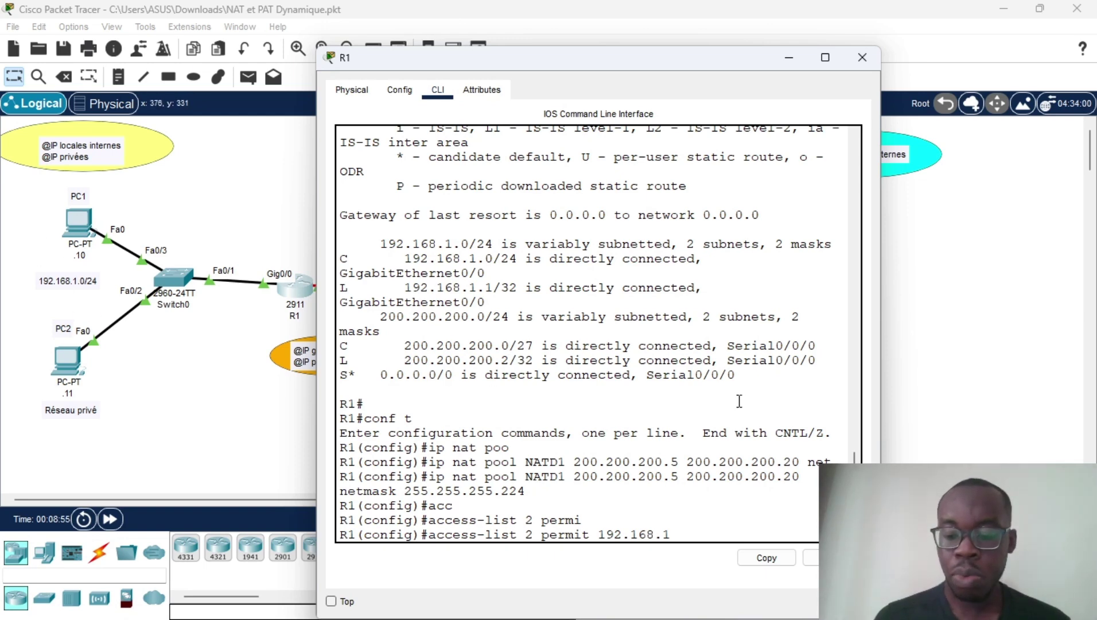
type(".0 0.")
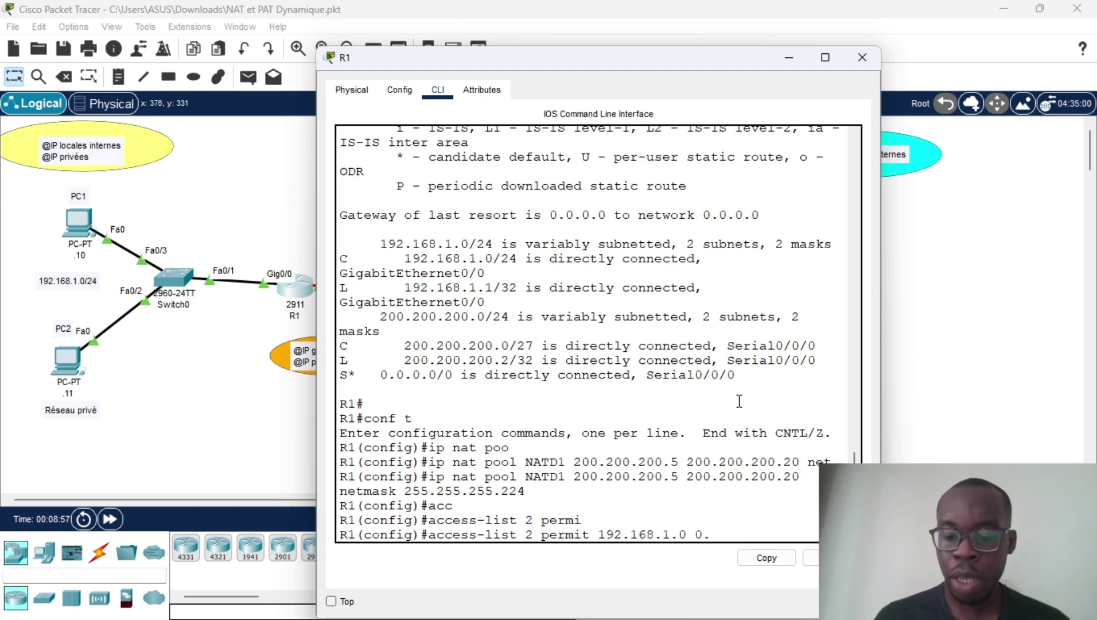
type("0.0.255")
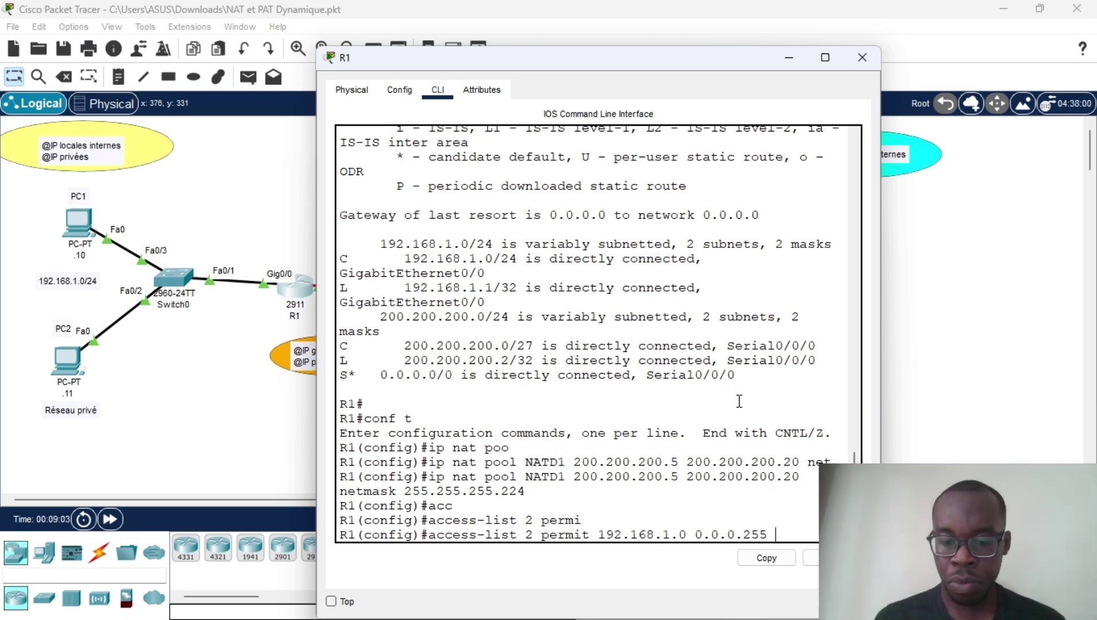
key("Return")
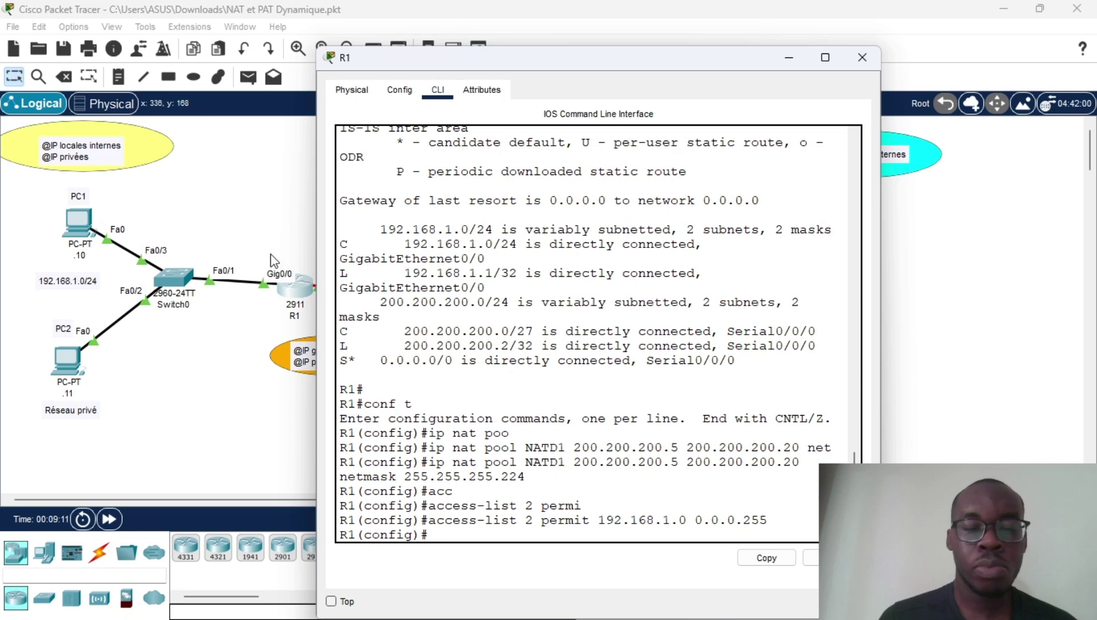
scroll(272, 265, "right", 3)
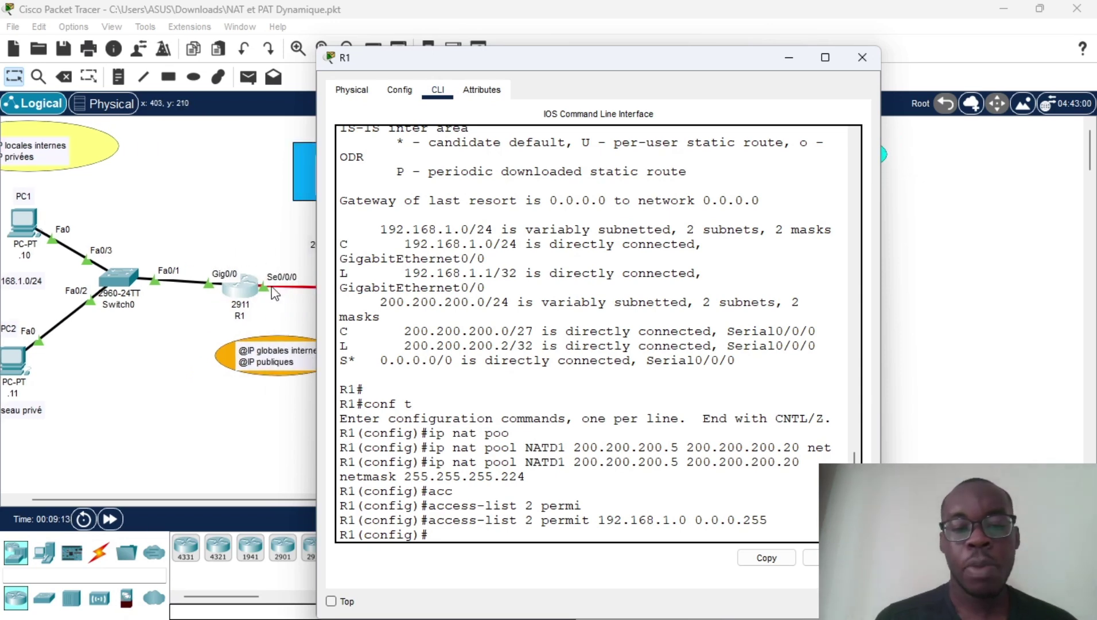
scroll(272, 288, "left", 3)
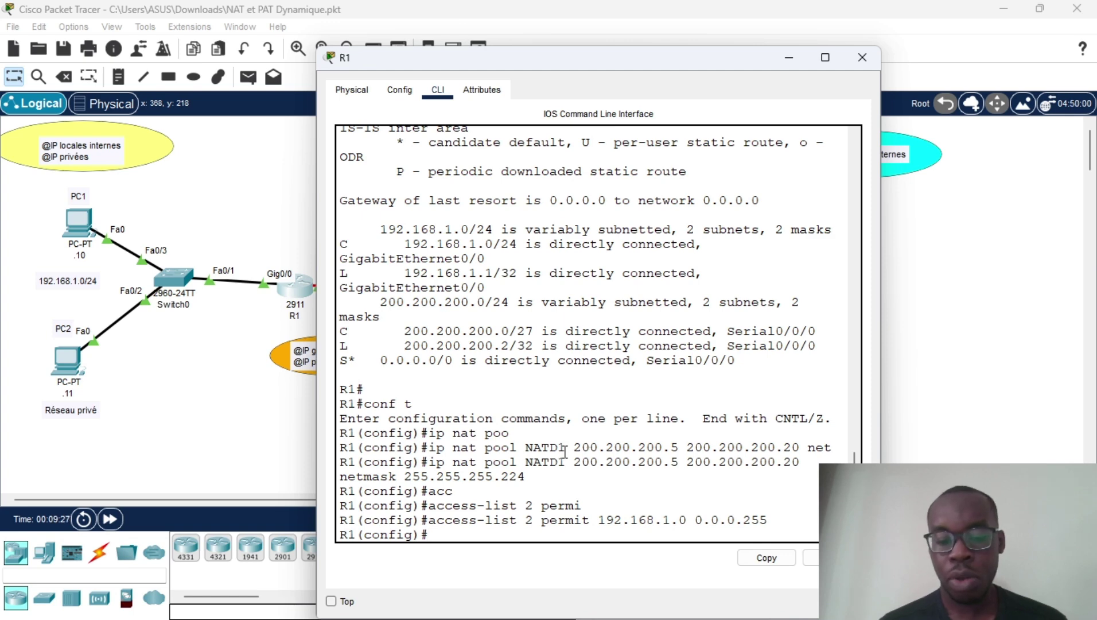
left_click_drag(574, 448, 655, 462)
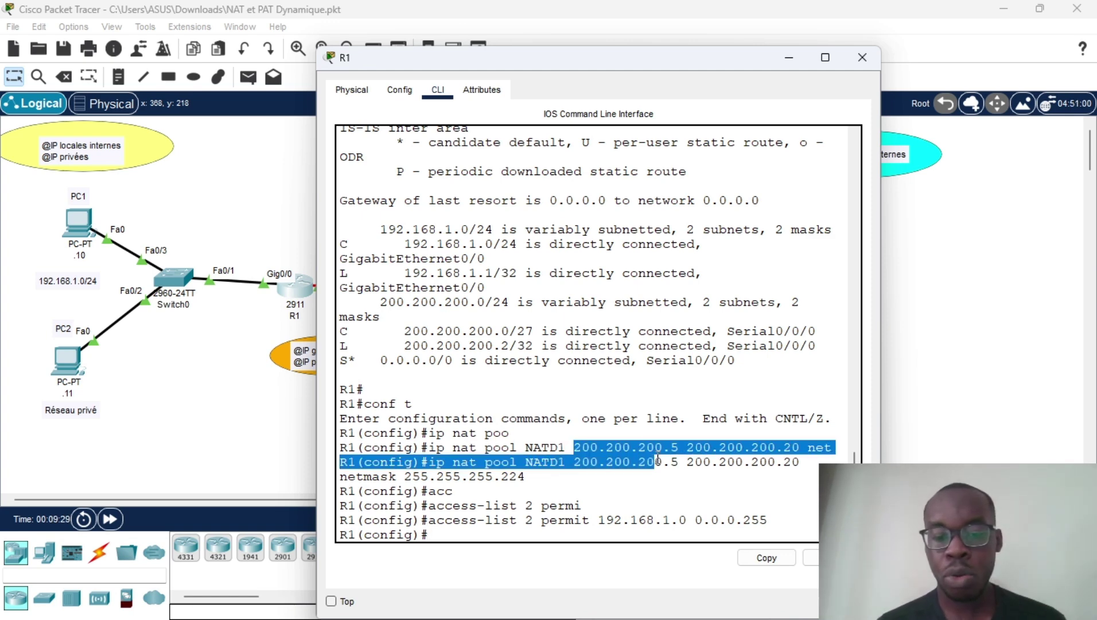
left_click(569, 520)
key("Return")
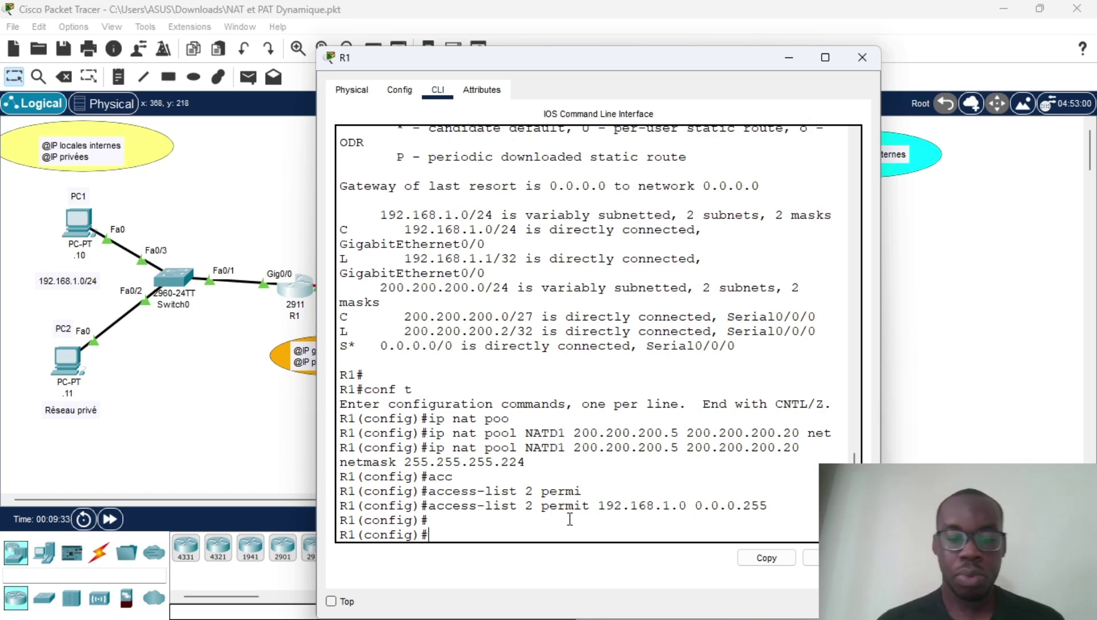
Step: Begin an inside NAT translation rule on R1 with ip nat inside
type("i")
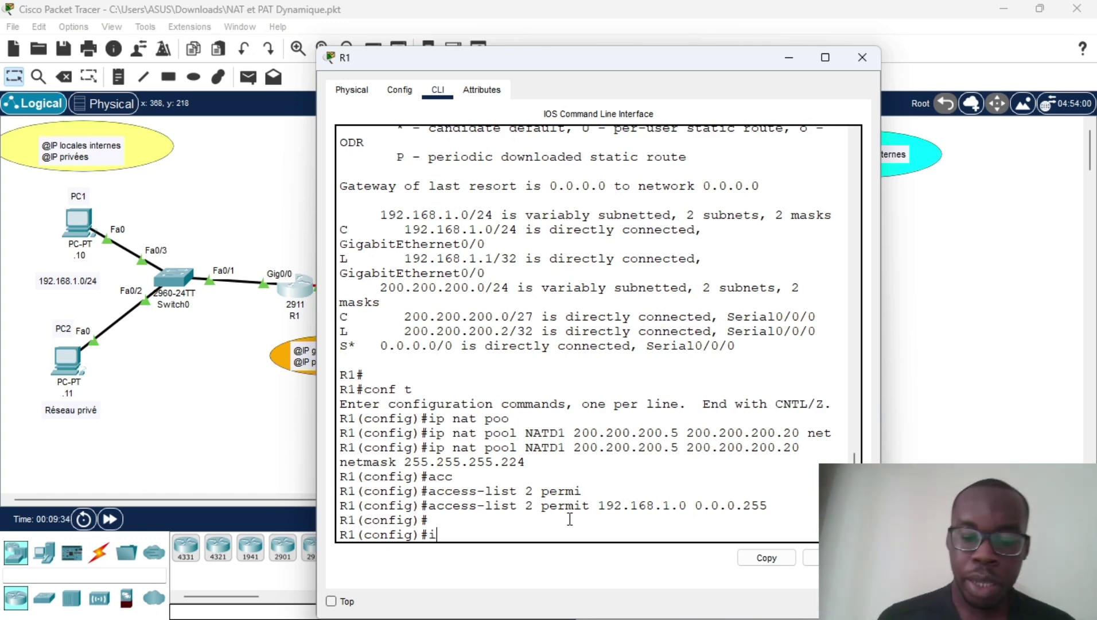
type("p nat")
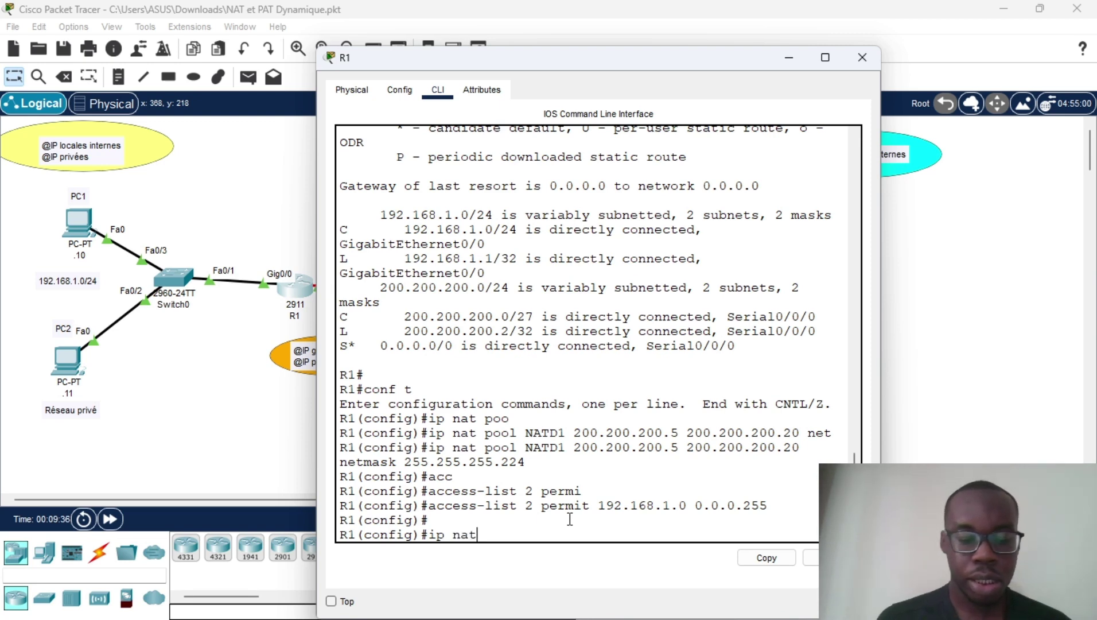
key("Tab")
type("in")
key("Tab")
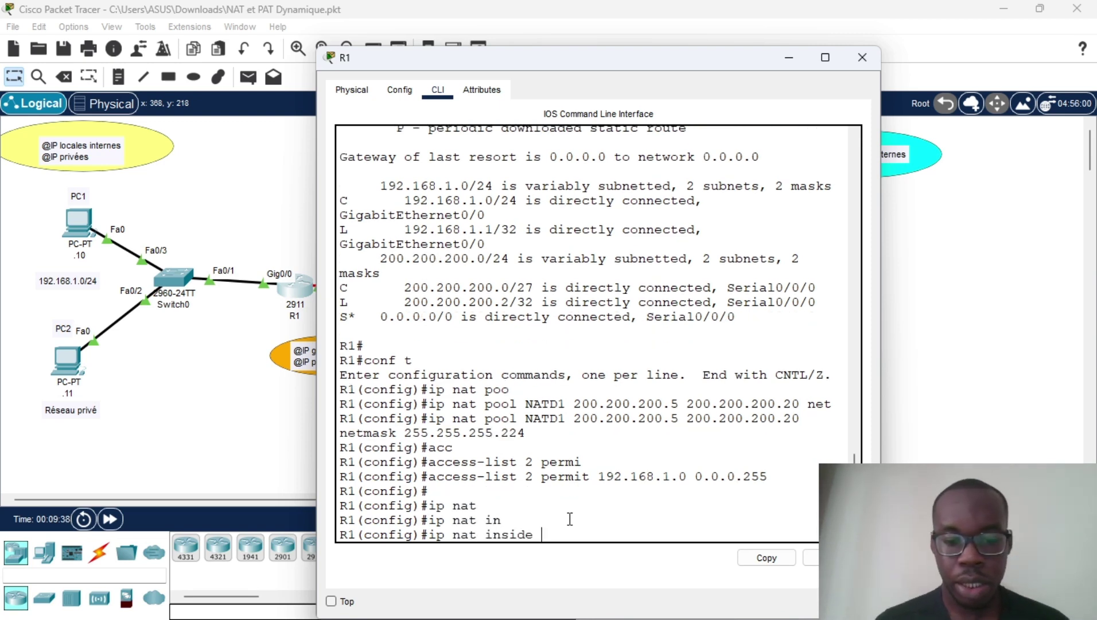
type("poo")
key("Tab")
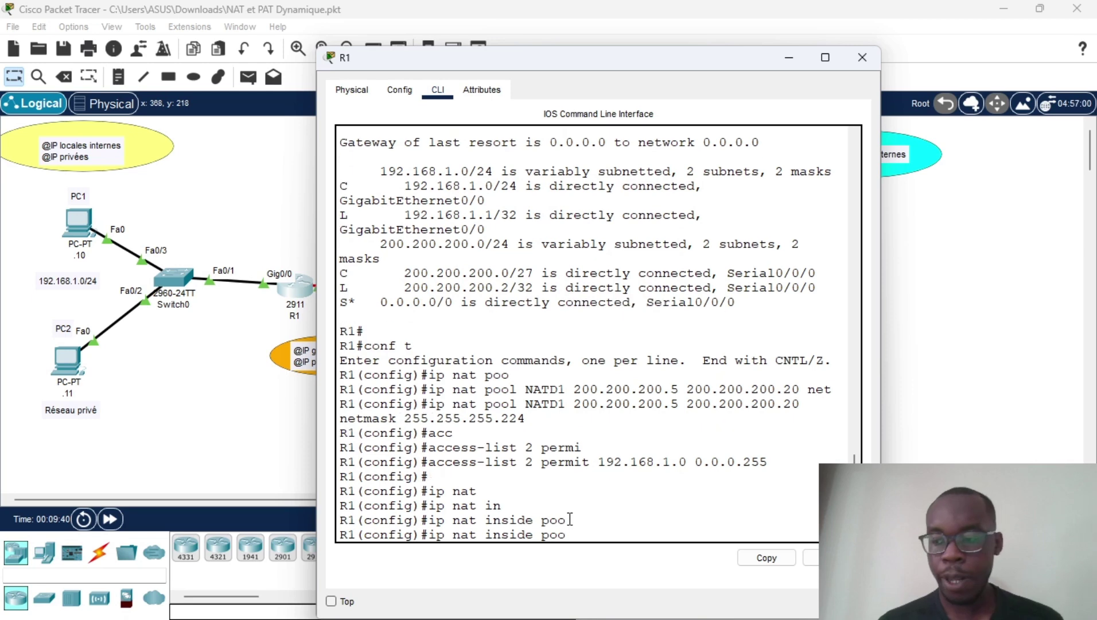
key("BackSpace")
key("BackSpace")
key("BackSpace")
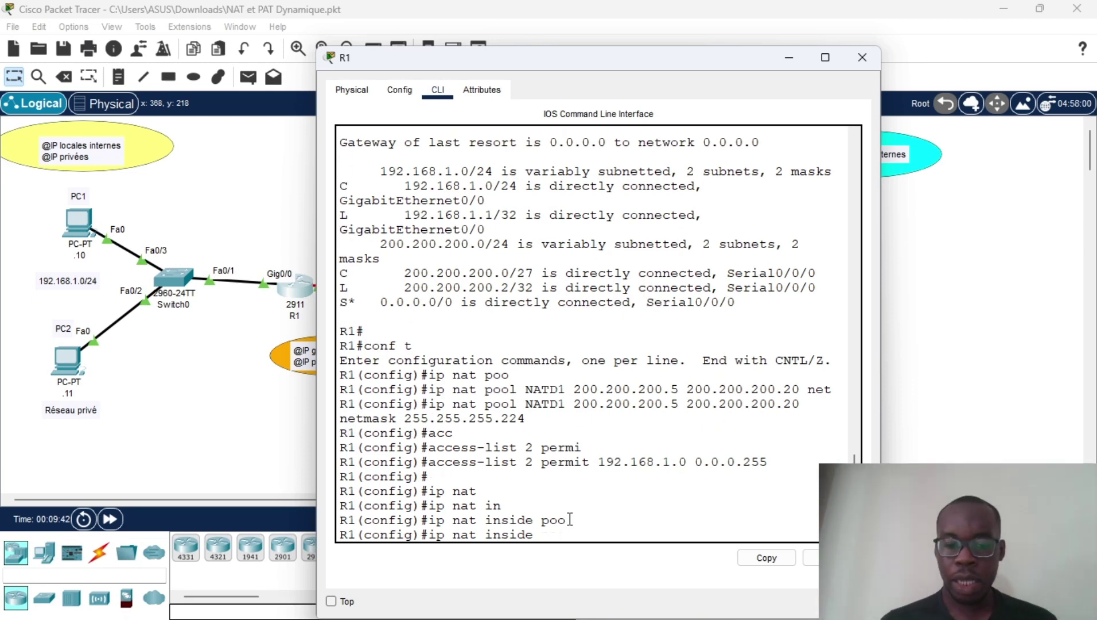
type("sour")
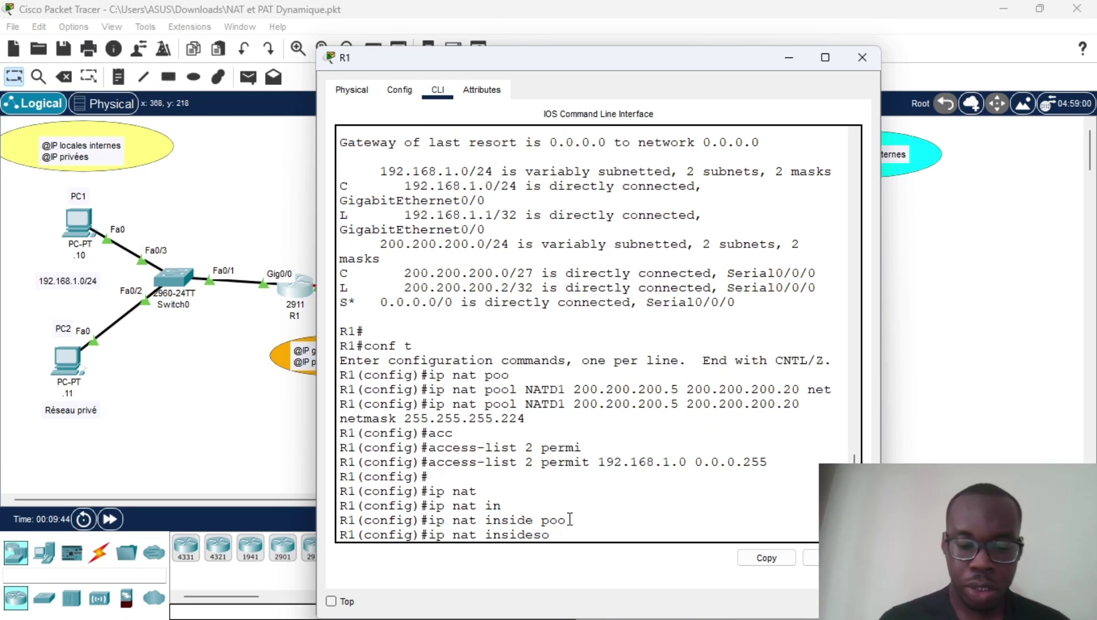
key("BackSpace")
key("BackSpace")
key("BackSpace")
key("BackSpace")
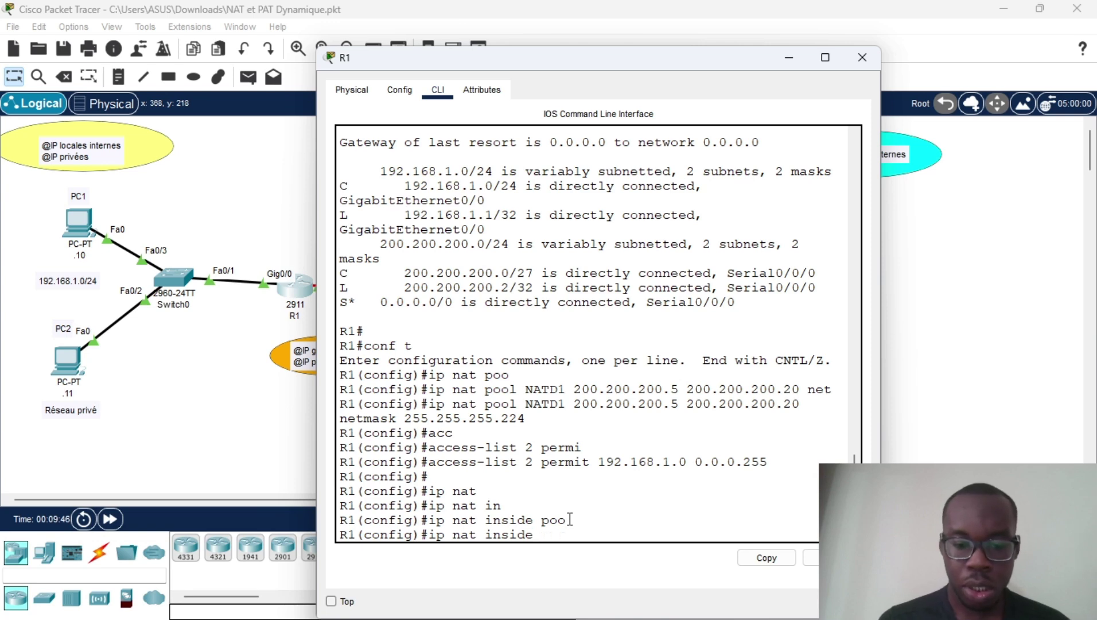
key("BackSpace")
key("BackSpace")
key("BackSpace")
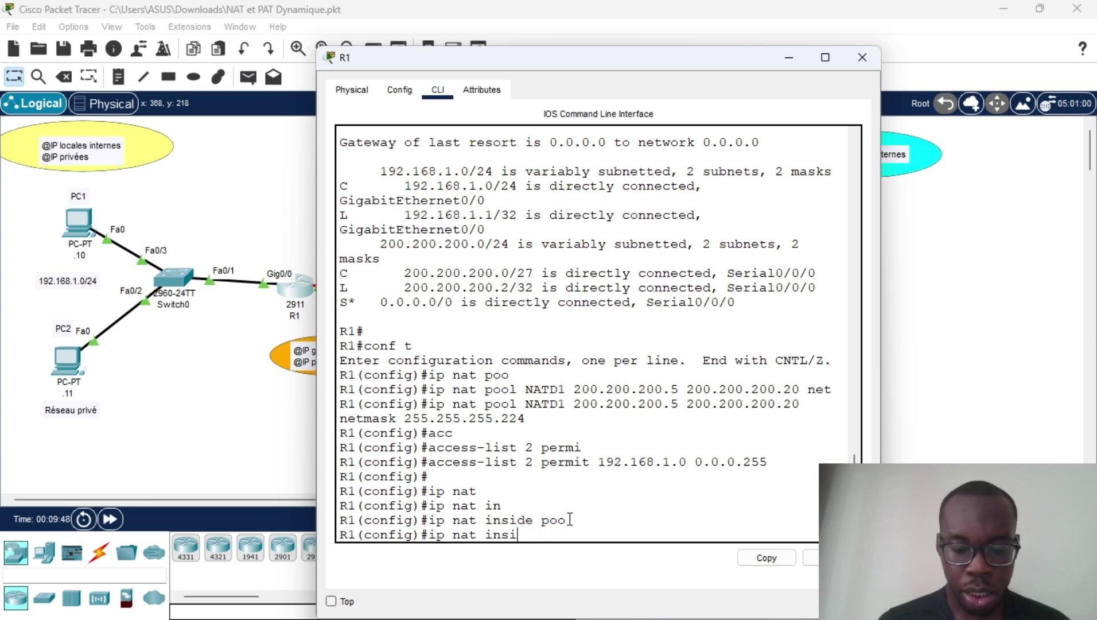
Step: Complete and submit the rule as ip nat inside source list 2 pool NATD1, linking the access list to the pool
key("Tab")
type("sou")
key("Tab")
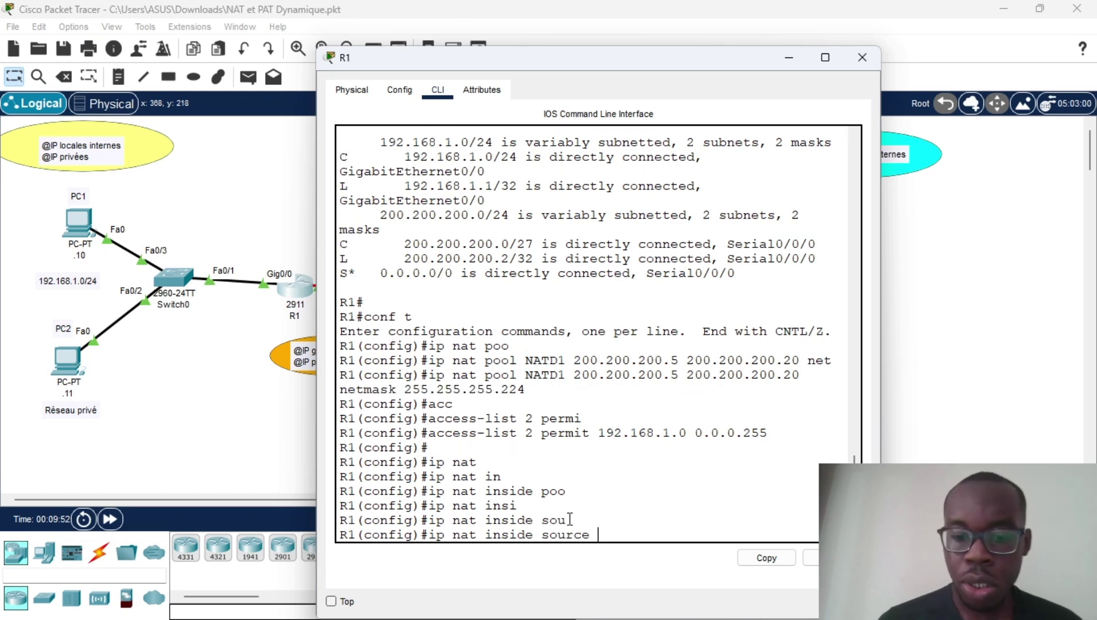
type("list")
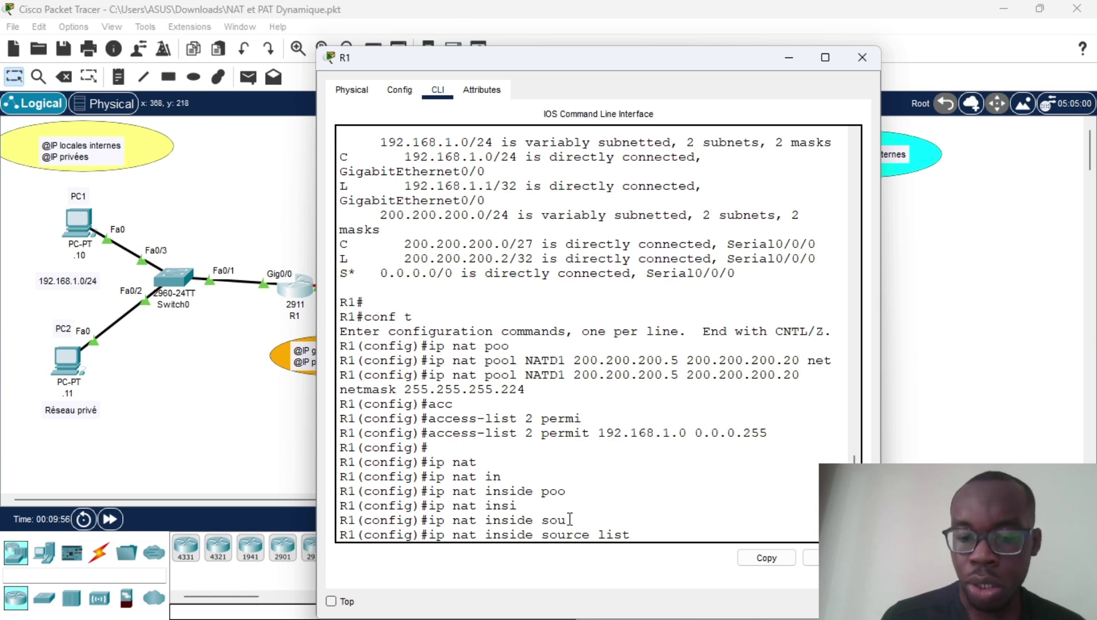
type(" 2")
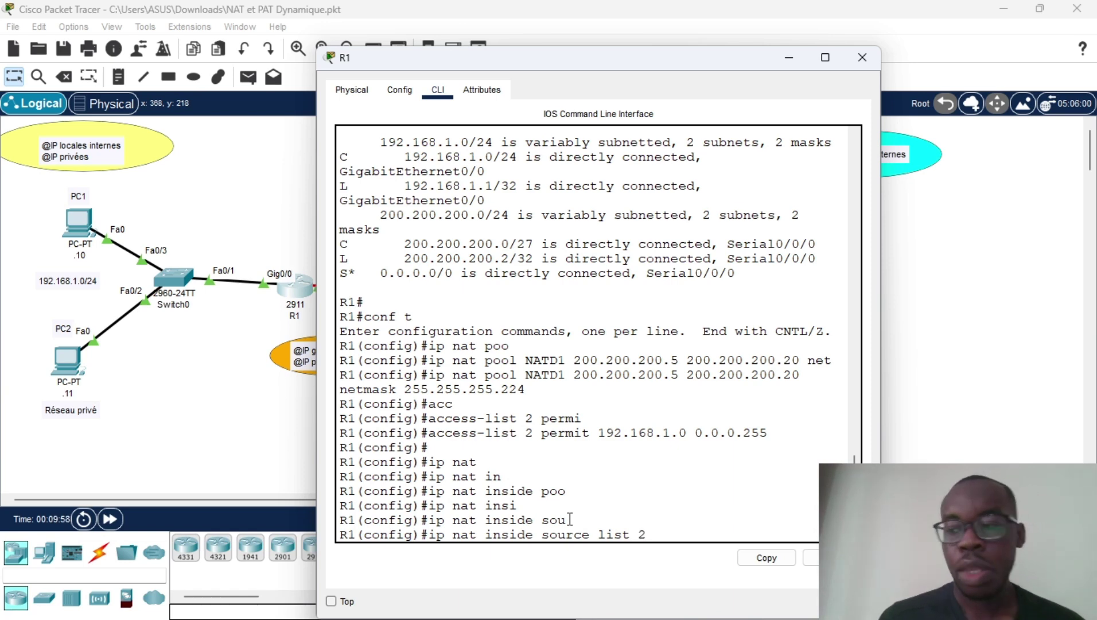
type(" pool")
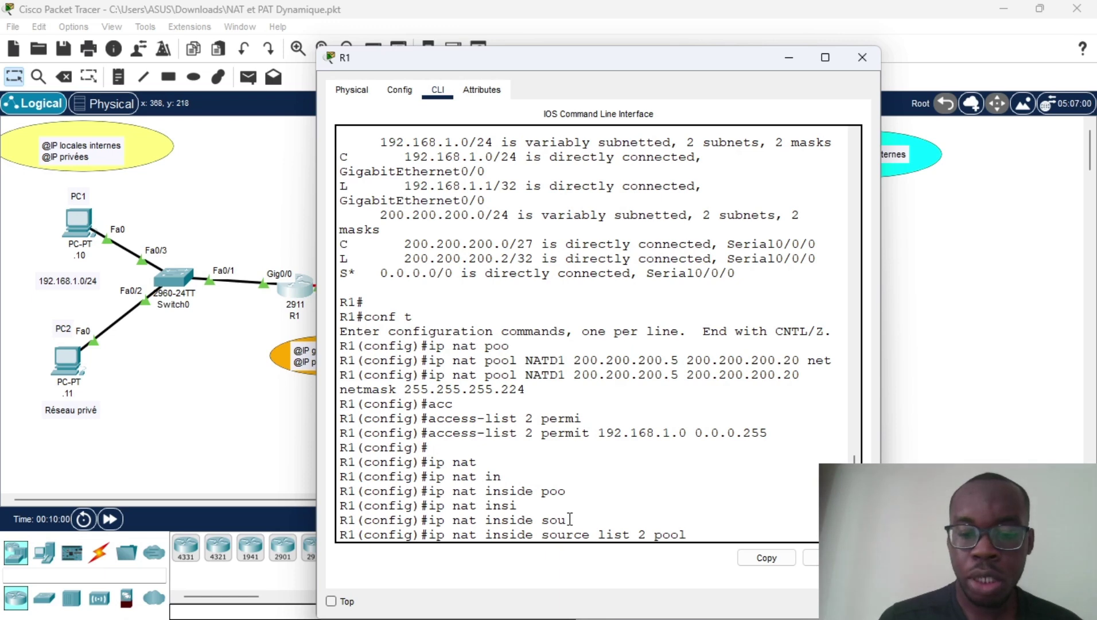
type(" NATD")
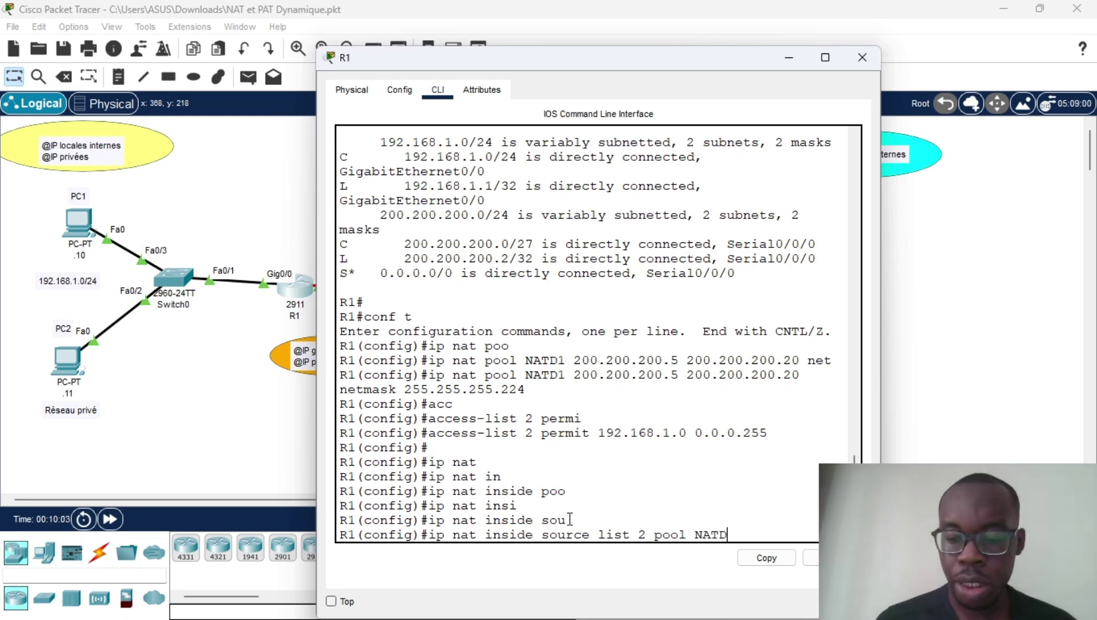
type("1")
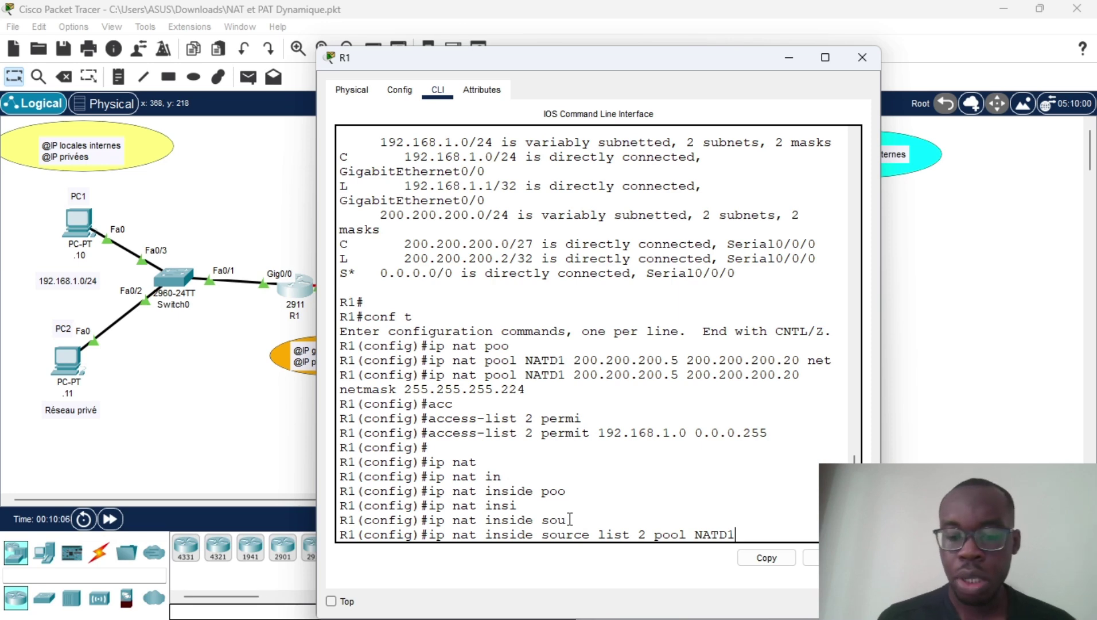
key("Return")
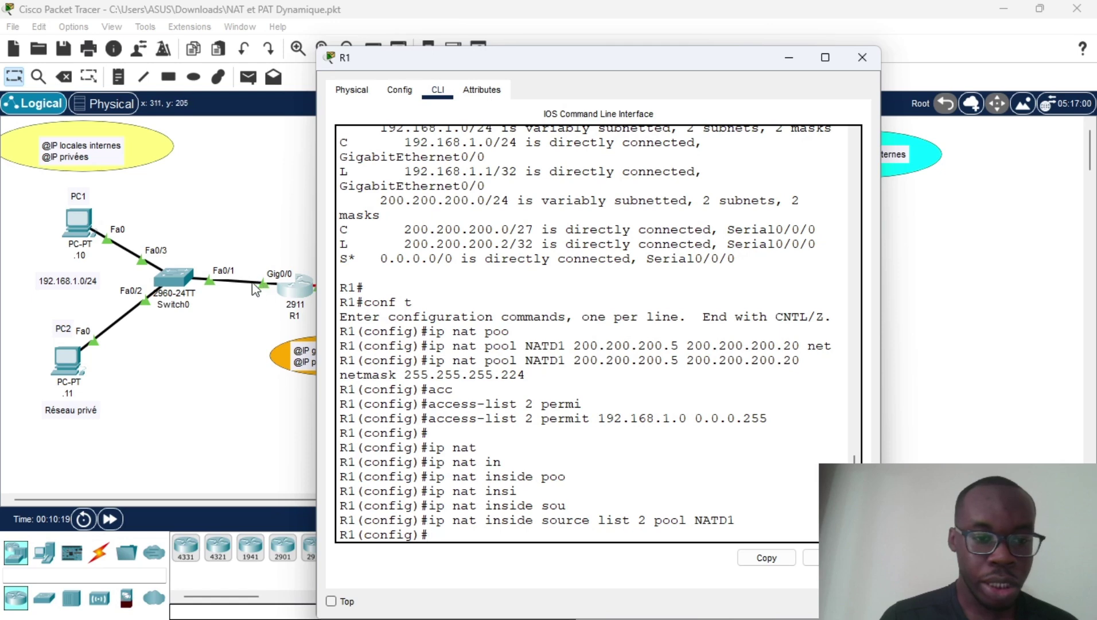
Step: Set R1's GigabitEthernet 0/0 interface as the NAT inside interface
scroll(256, 289, "right", 3)
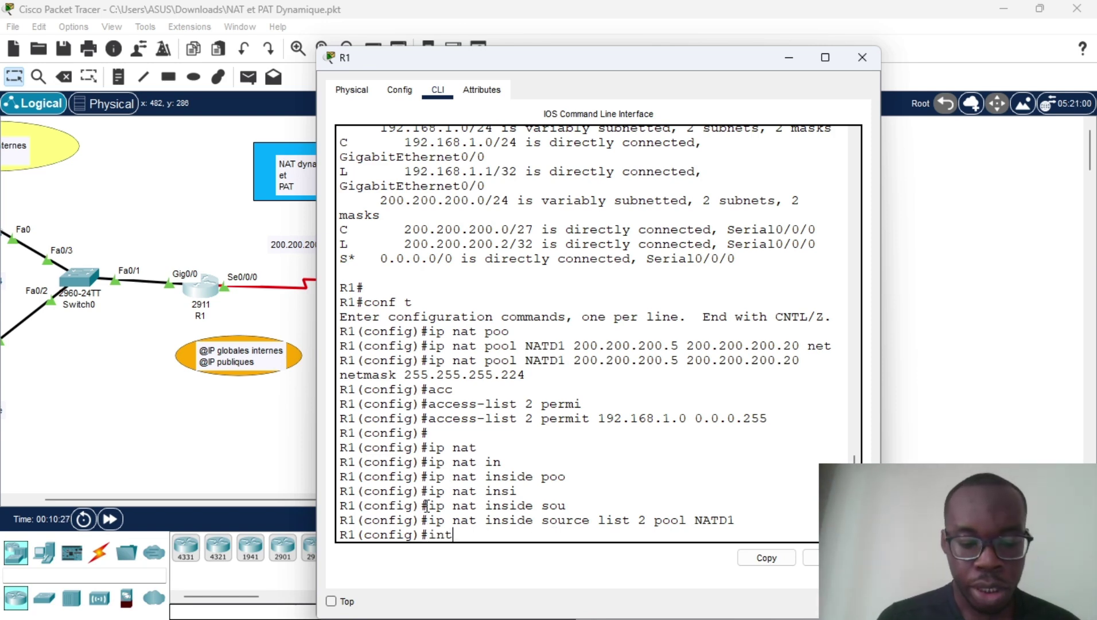
key("BackSpace")
type("g")
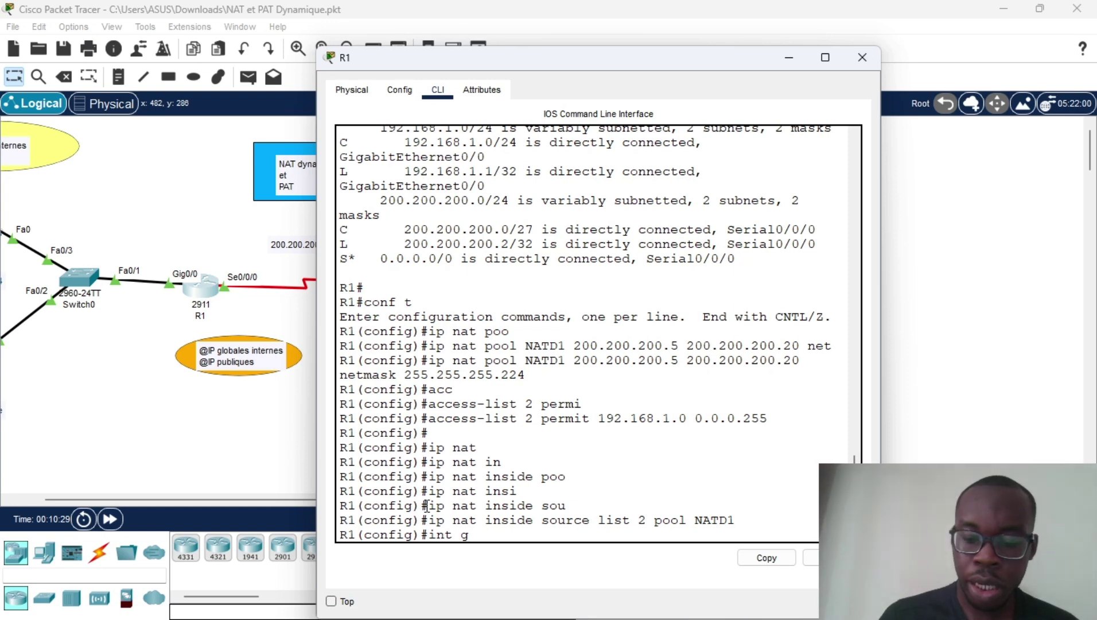
type(" 0/0")
key("Return")
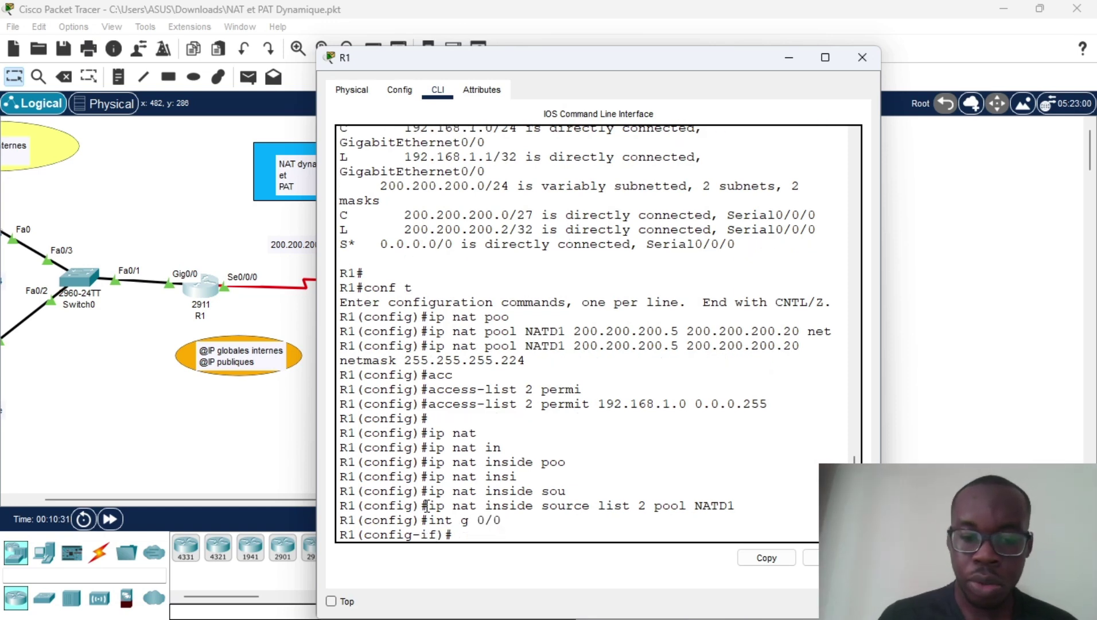
type("ip nat")
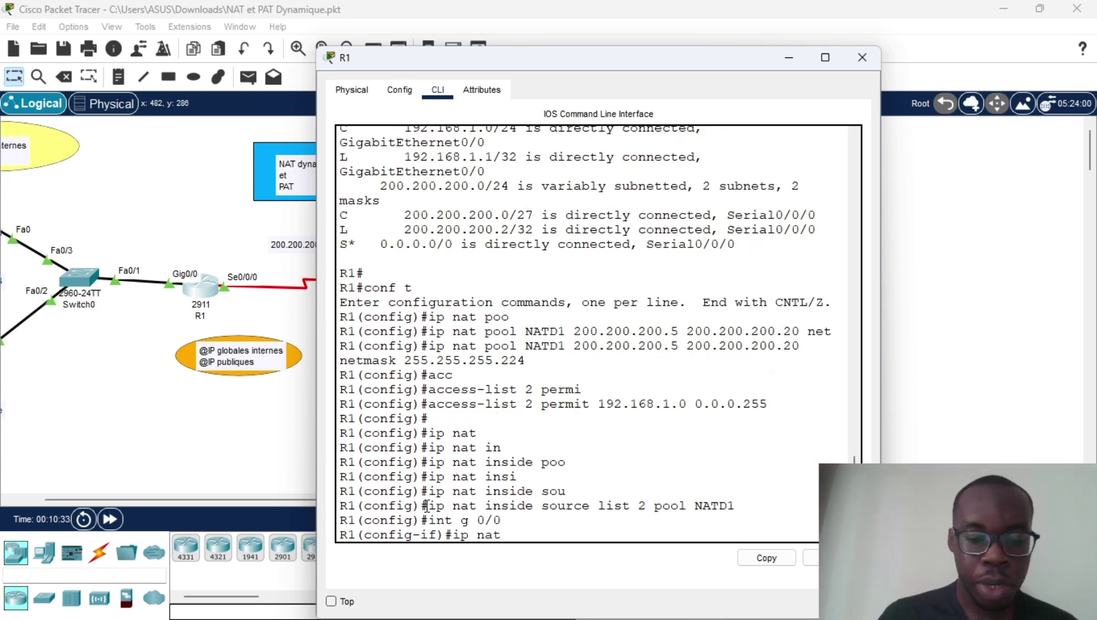
type(" in")
key("Tab")
key("Return")
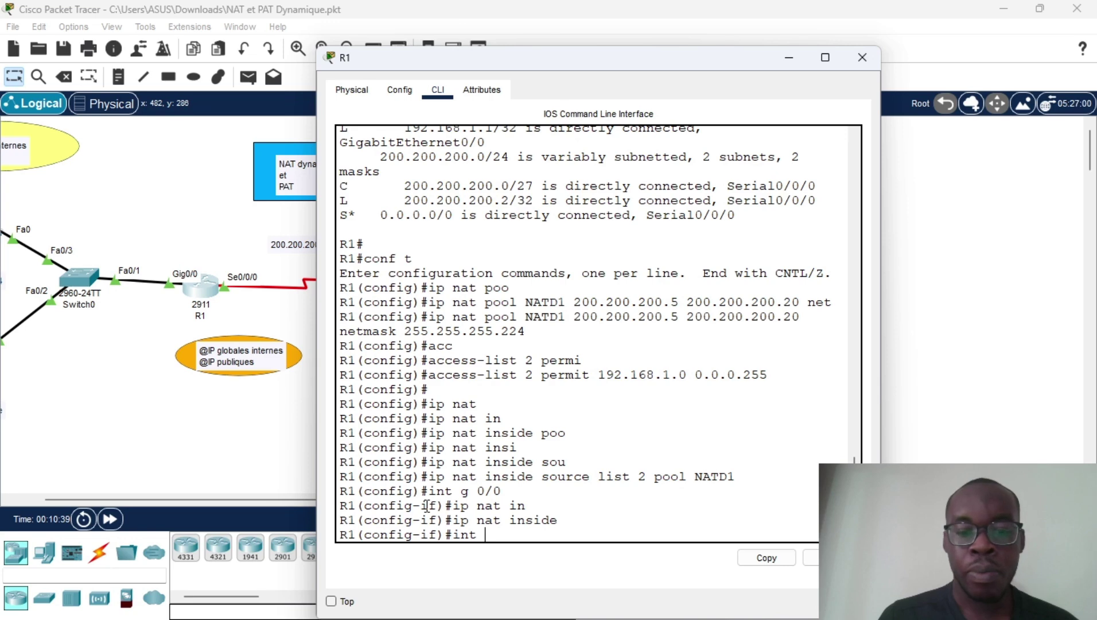
Step: Set R1's Serial 0/0/0 interface as the NAT outside interface
type("int se 0")
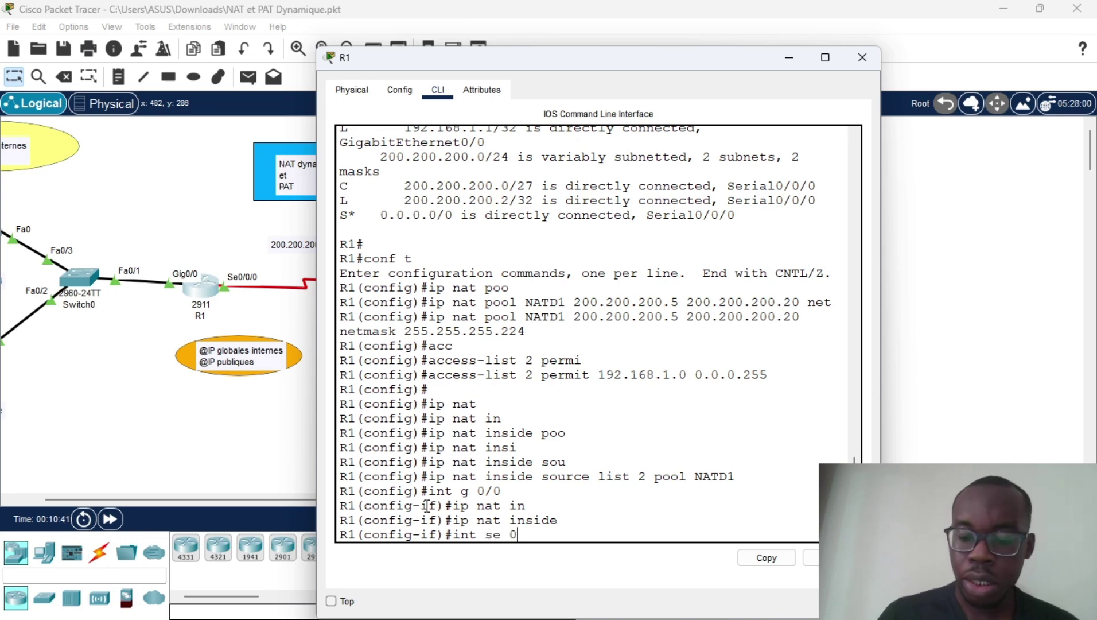
type("/0/0")
key("Return")
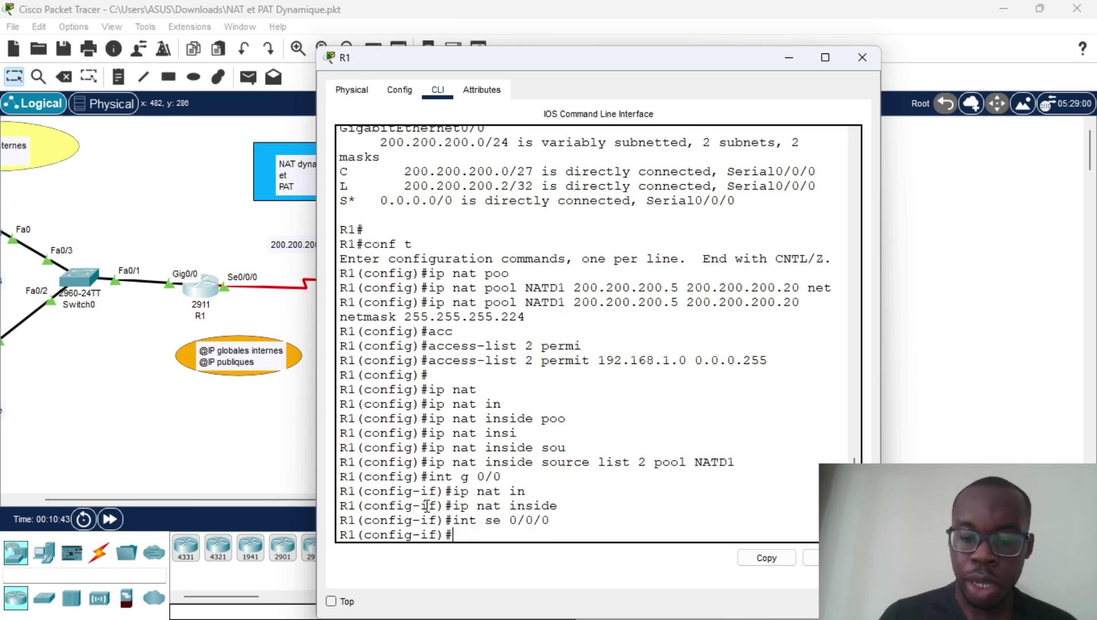
type("ip nat outside")
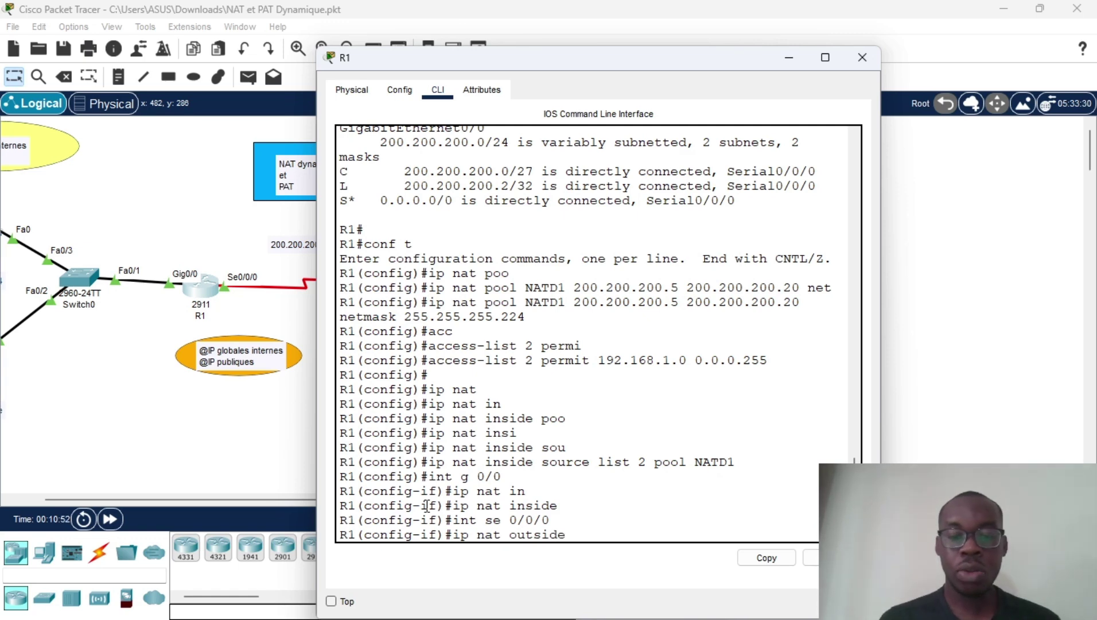
key("Tab")
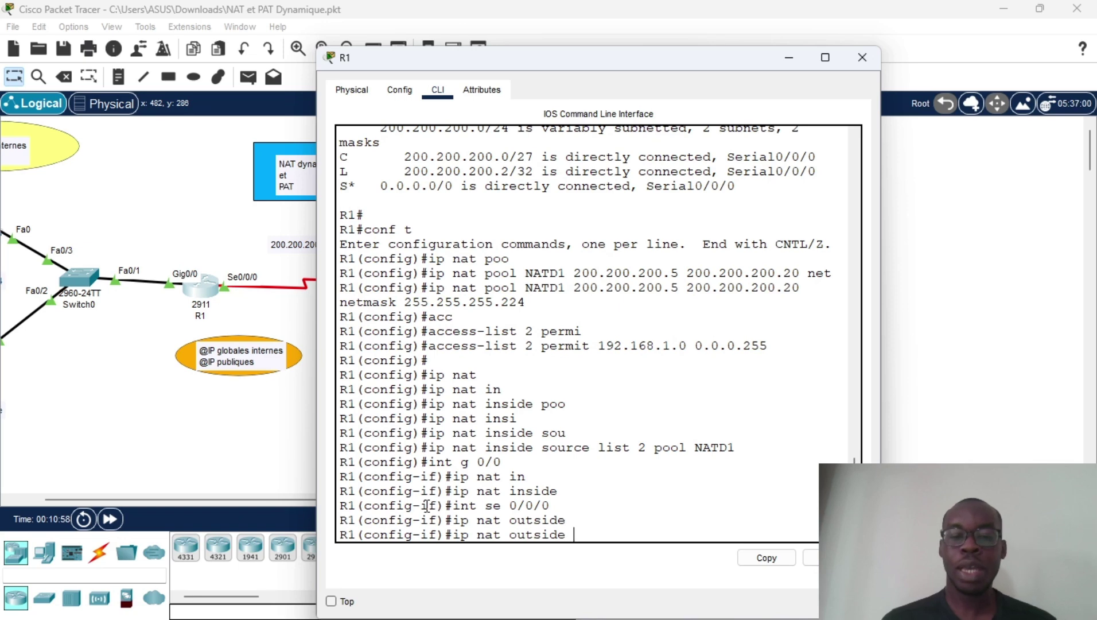
key("Return")
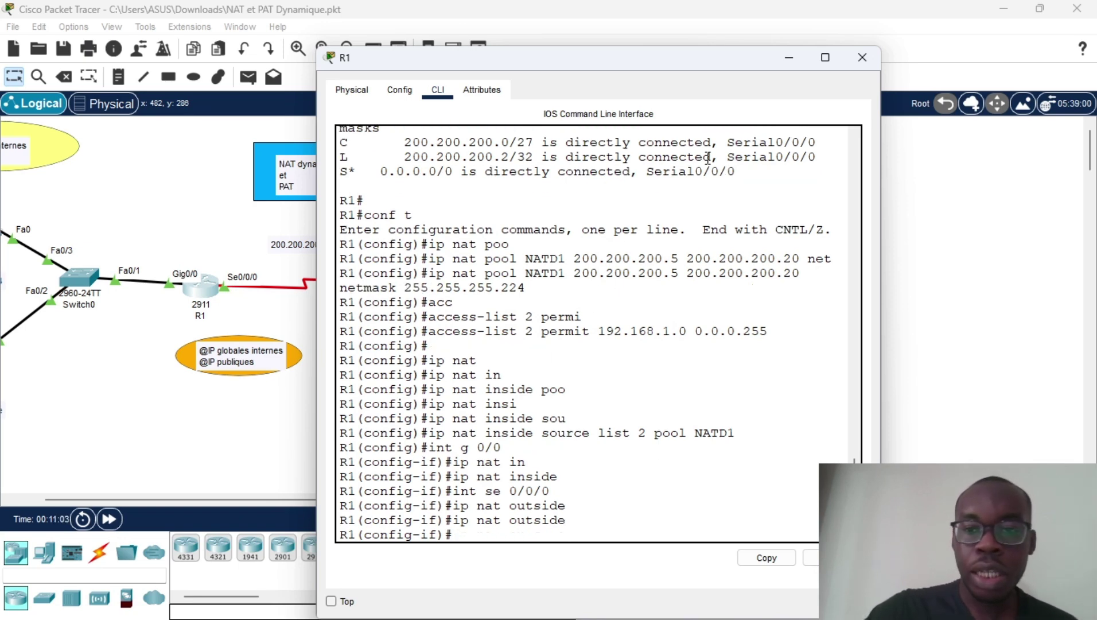
Step: Close R1's window, clear the old test PDUs from Scenario 0 and send a simple PDU from PC1 to SRV1
left_click(862, 57)
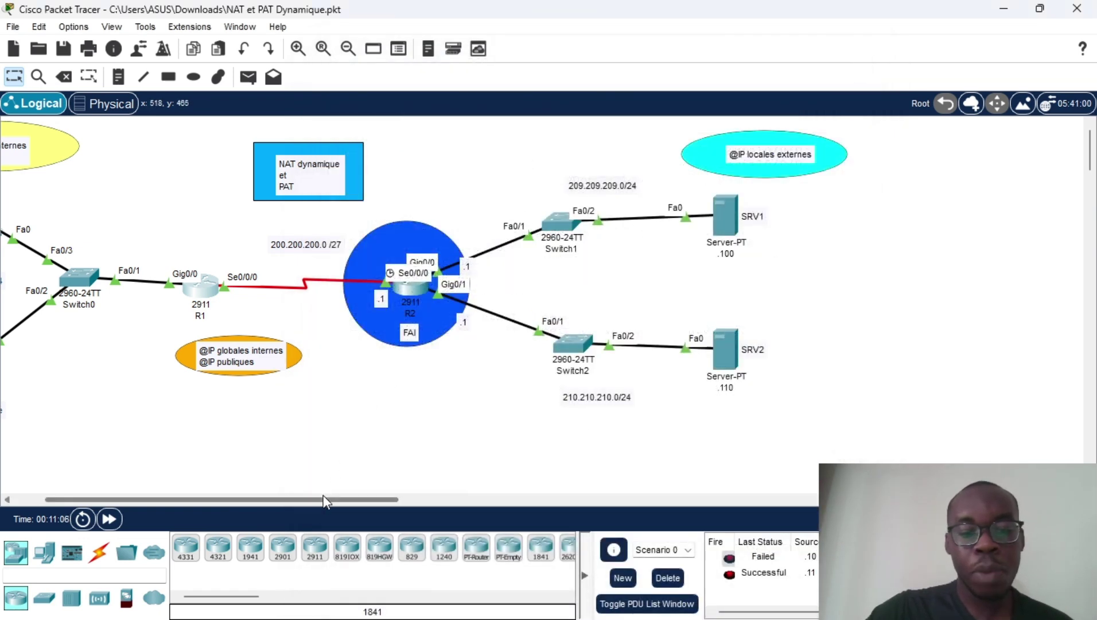
left_click_drag(323, 501, 272, 504)
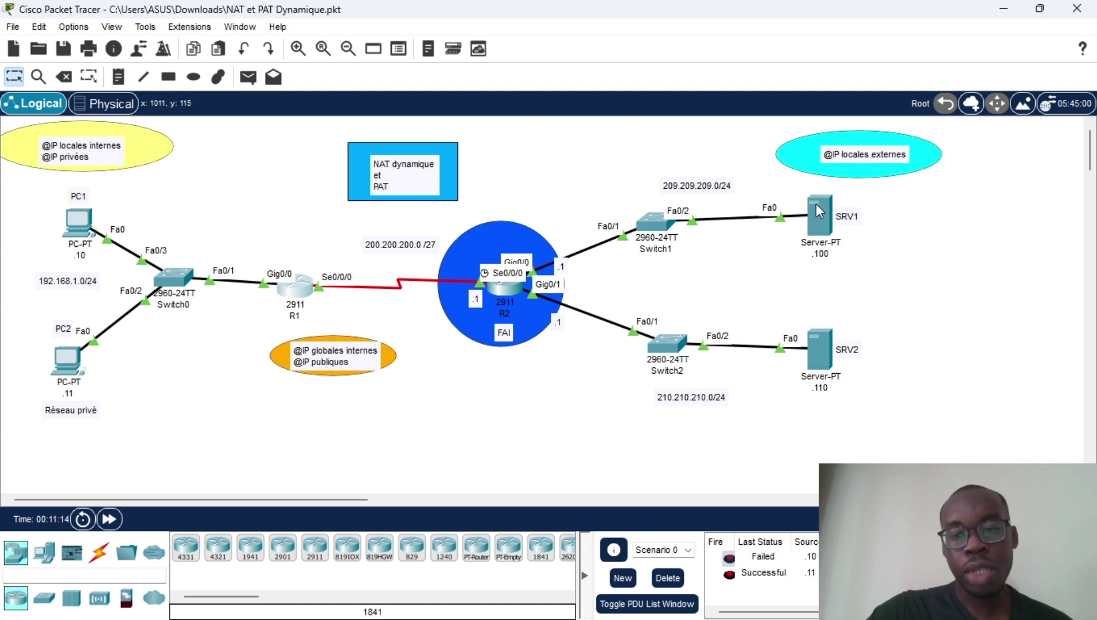
left_click(248, 77)
left_click(78, 223)
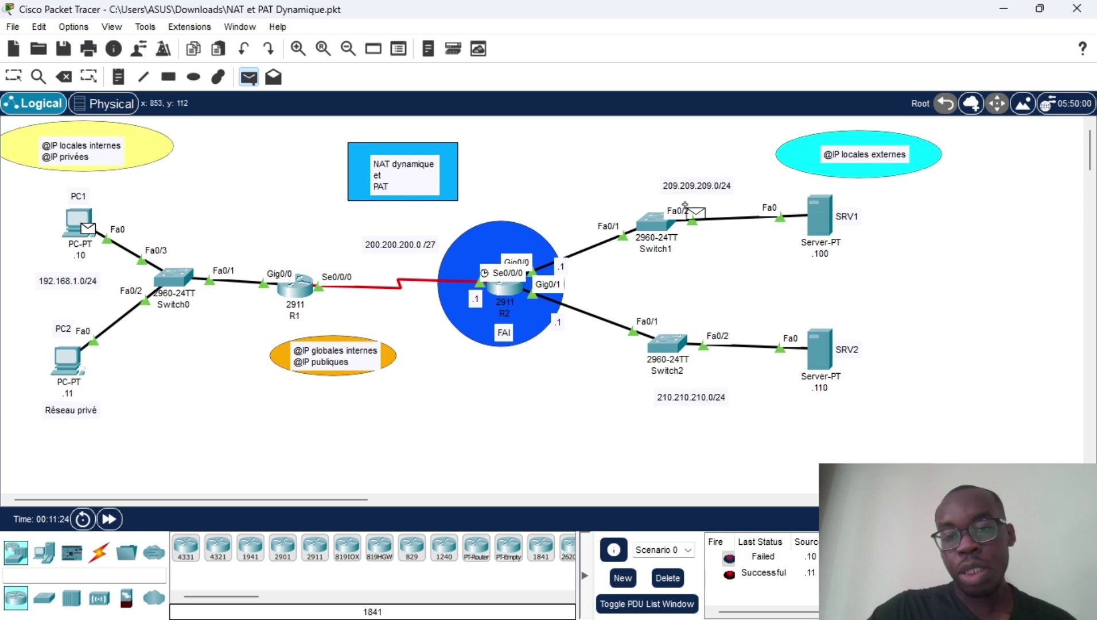
left_click(678, 576)
left_click(820, 225)
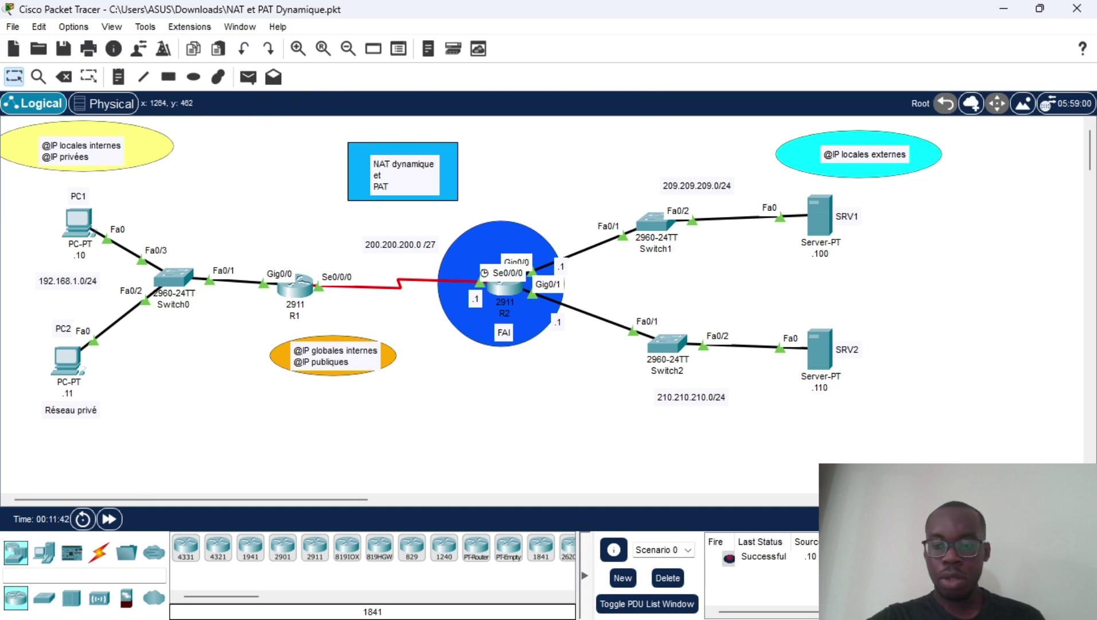
Step: Switch to simulation mode and examine the source and destination IP addresses in PC1's outbound PDU details
key("shift+s")
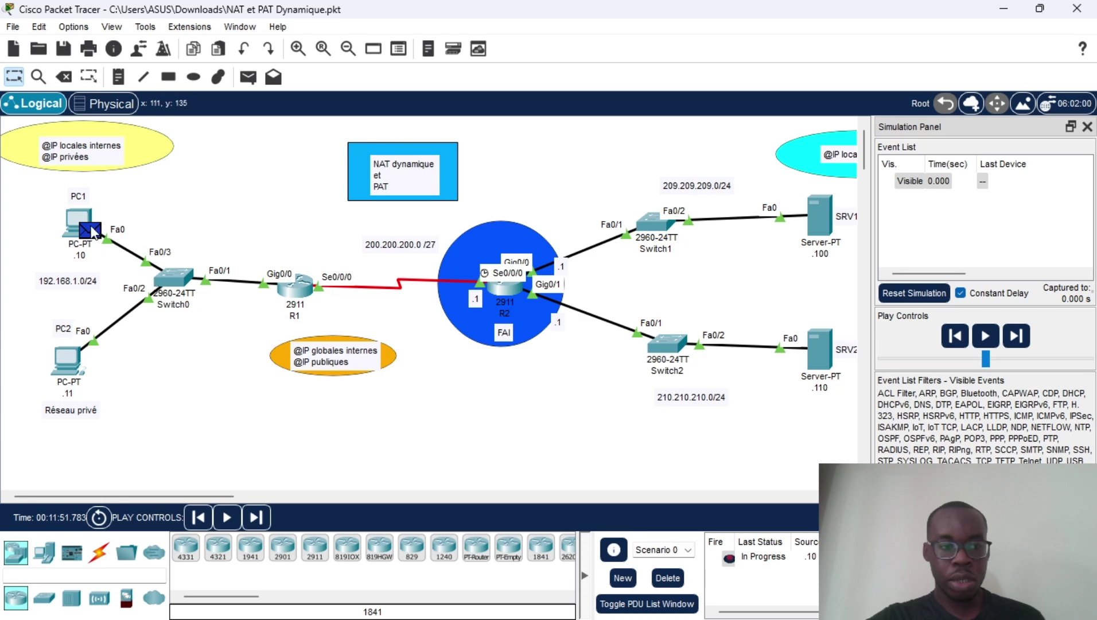
left_click(90, 230)
left_click(431, 106)
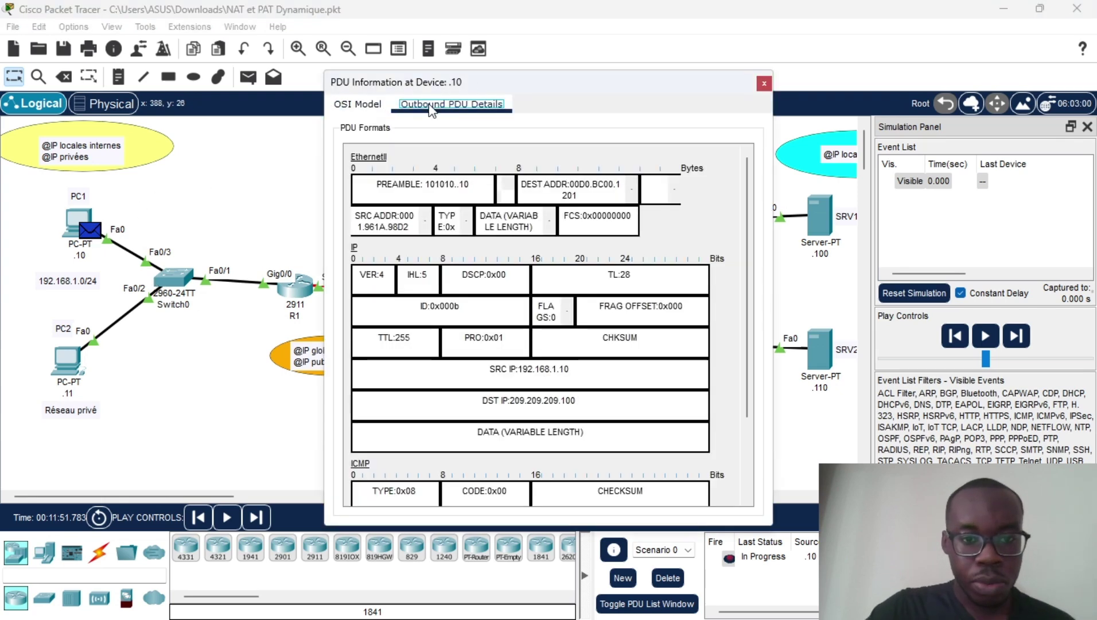
scroll(488, 398, "down", 3)
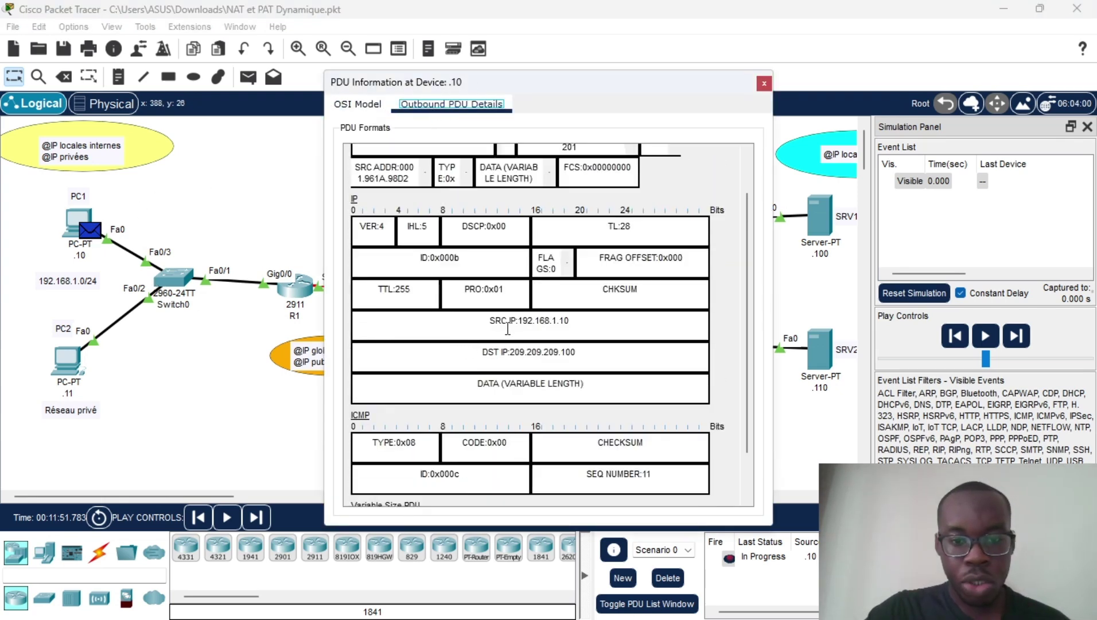
left_click_drag(508, 323, 570, 325)
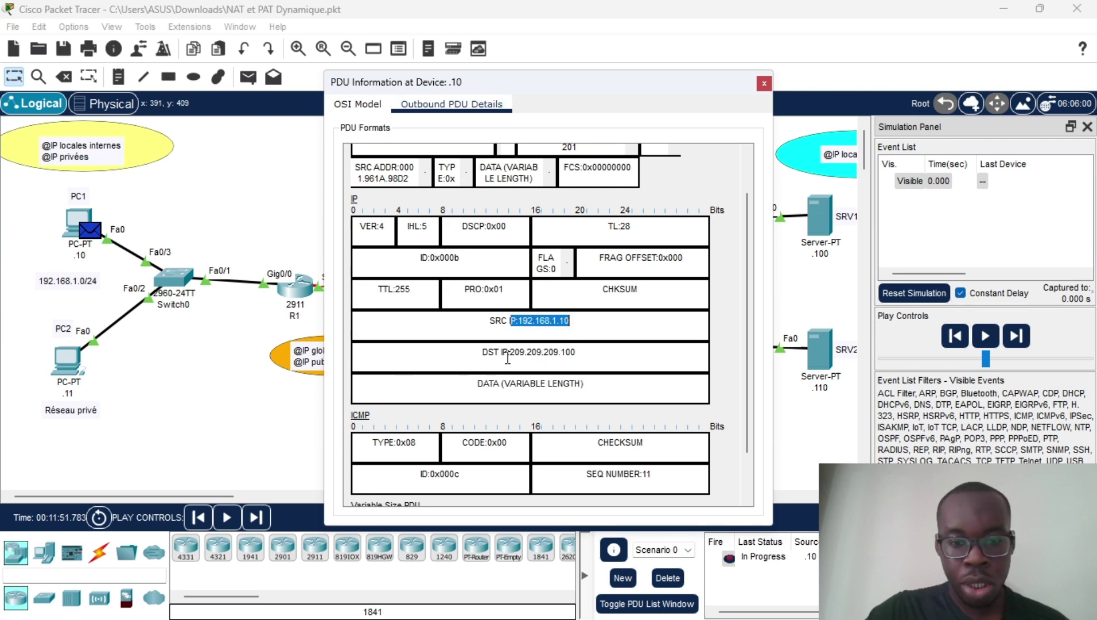
left_click_drag(507, 355, 587, 356)
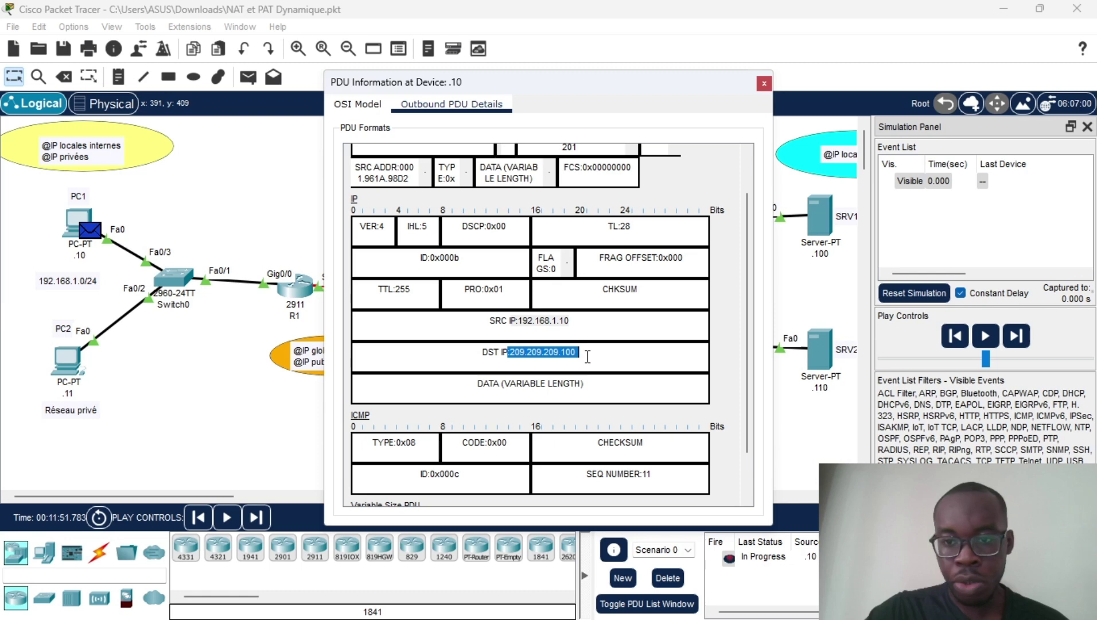
Step: Advance the simulation until the PDU reaches R1 and examine the source and destination IPs in its inbound PDU details
left_click(256, 517)
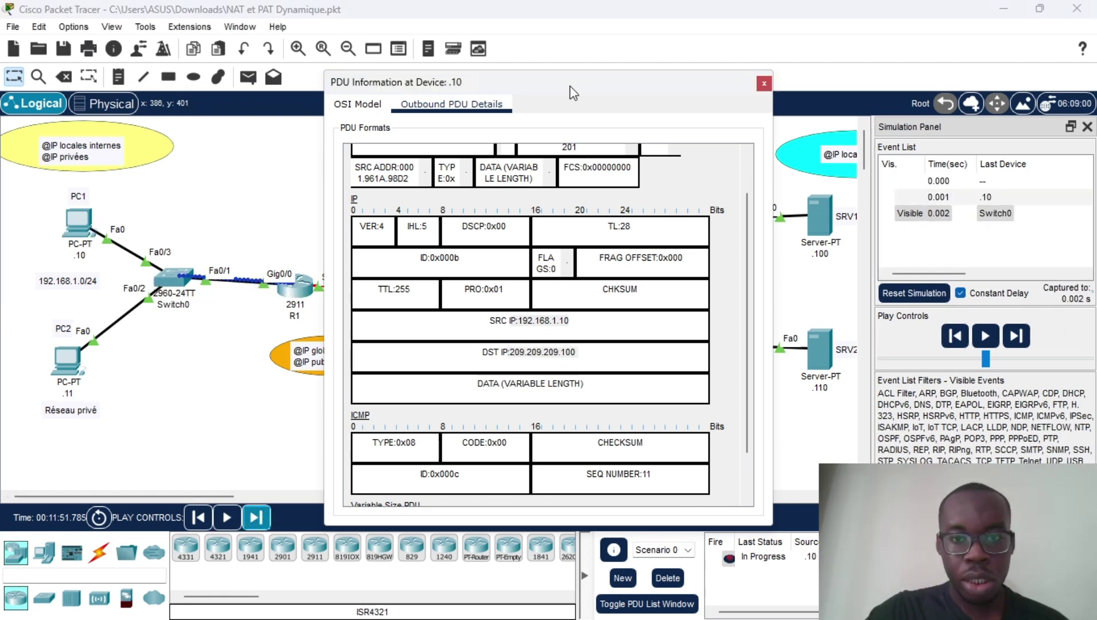
left_click_drag(570, 86, 703, 102)
left_click(303, 327)
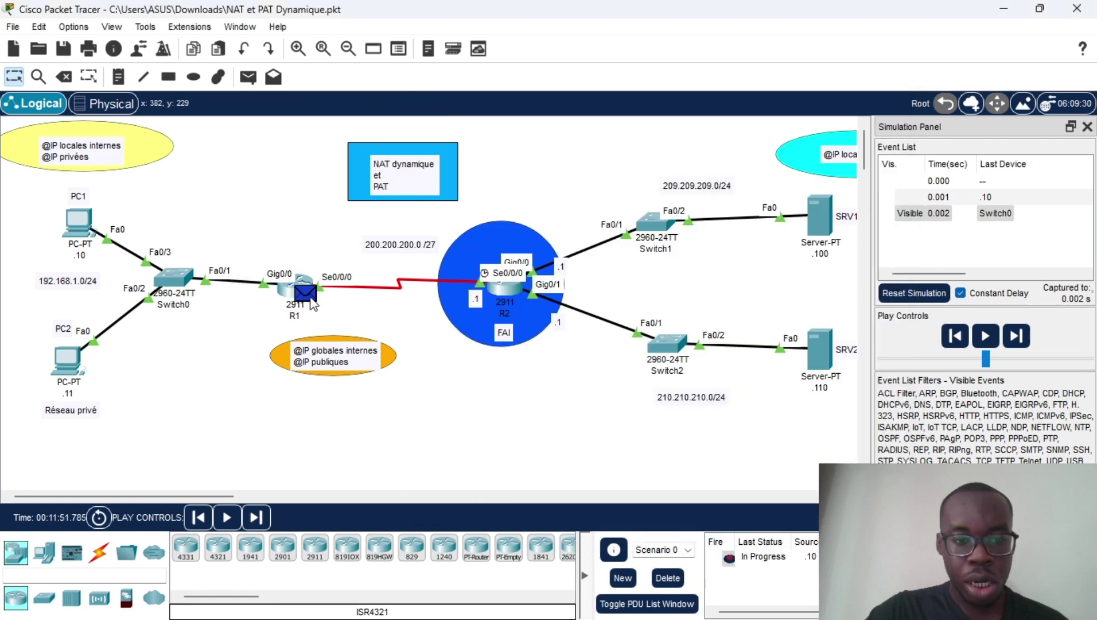
left_click(314, 294)
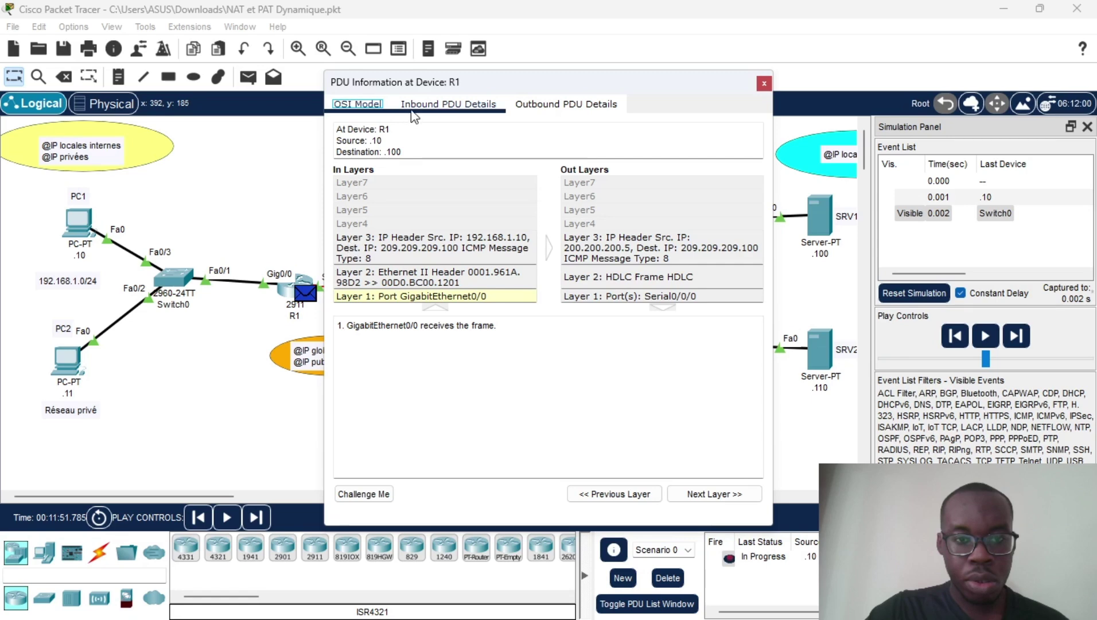
left_click(429, 106)
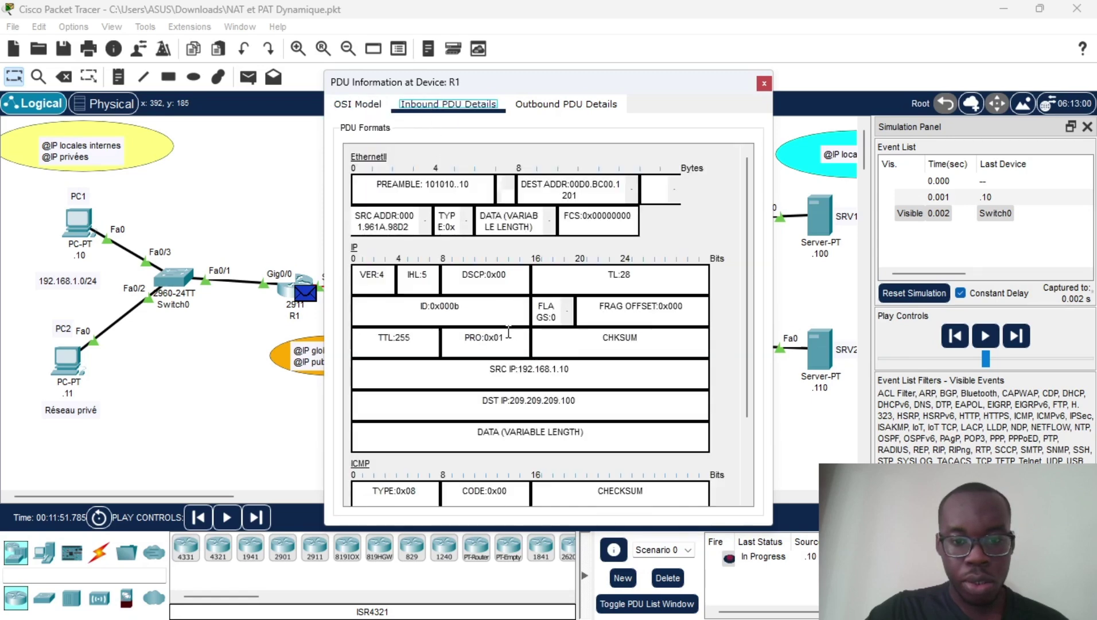
left_click(765, 89)
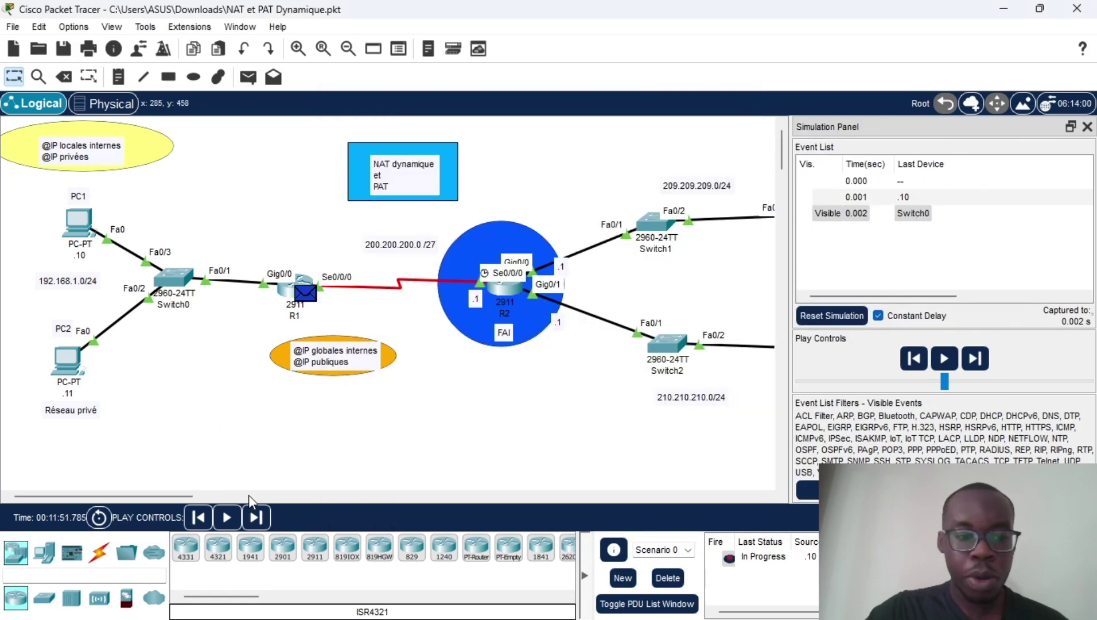
Step: Forward the PDU to R2 and examine the translated source IP and the destination IP in its inbound PDU details
left_click(270, 517)
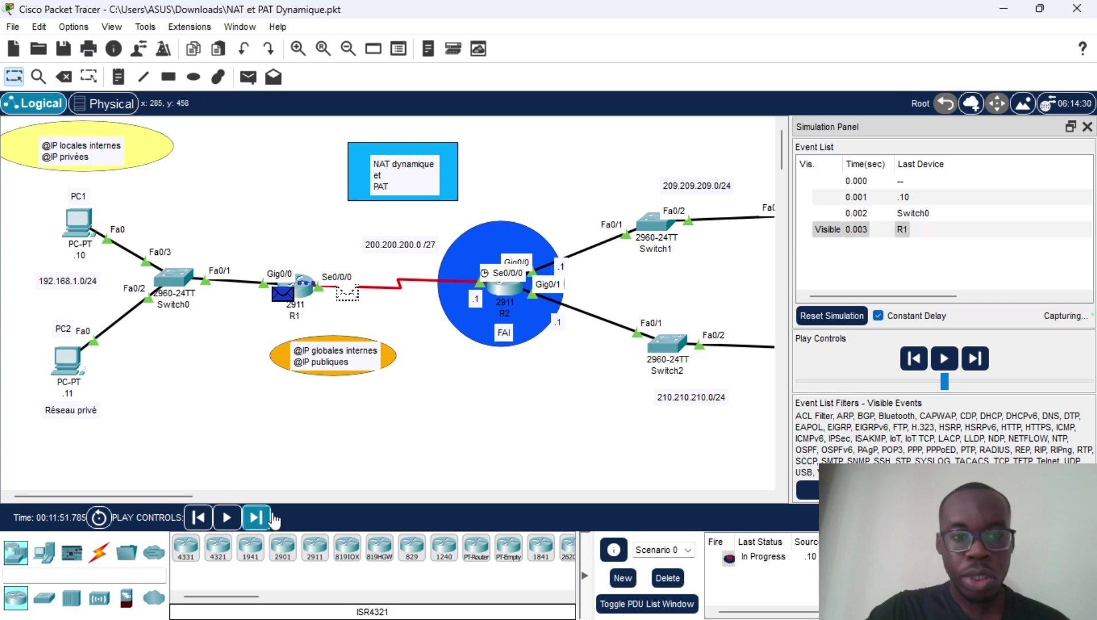
left_click(520, 287)
left_click(468, 105)
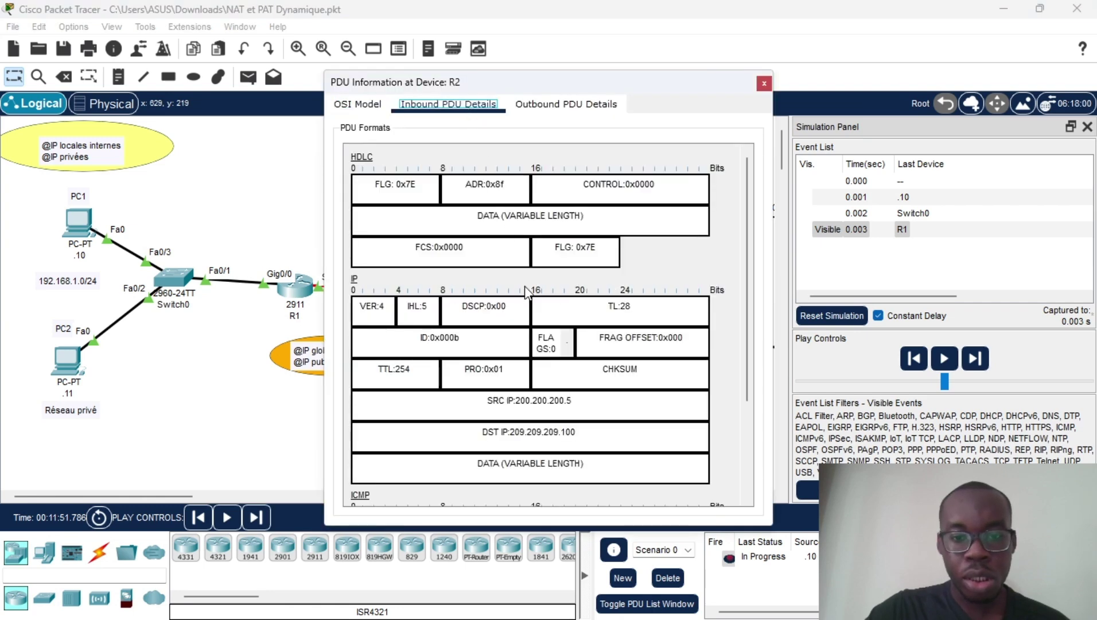
scroll(546, 338, "down", 1)
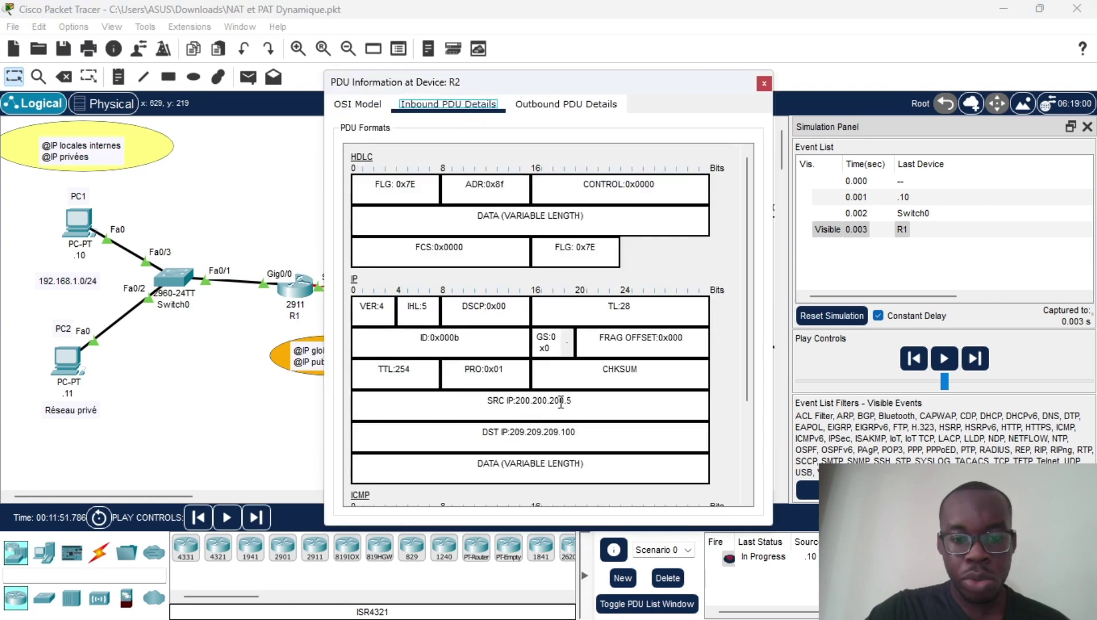
left_click_drag(579, 401, 531, 404)
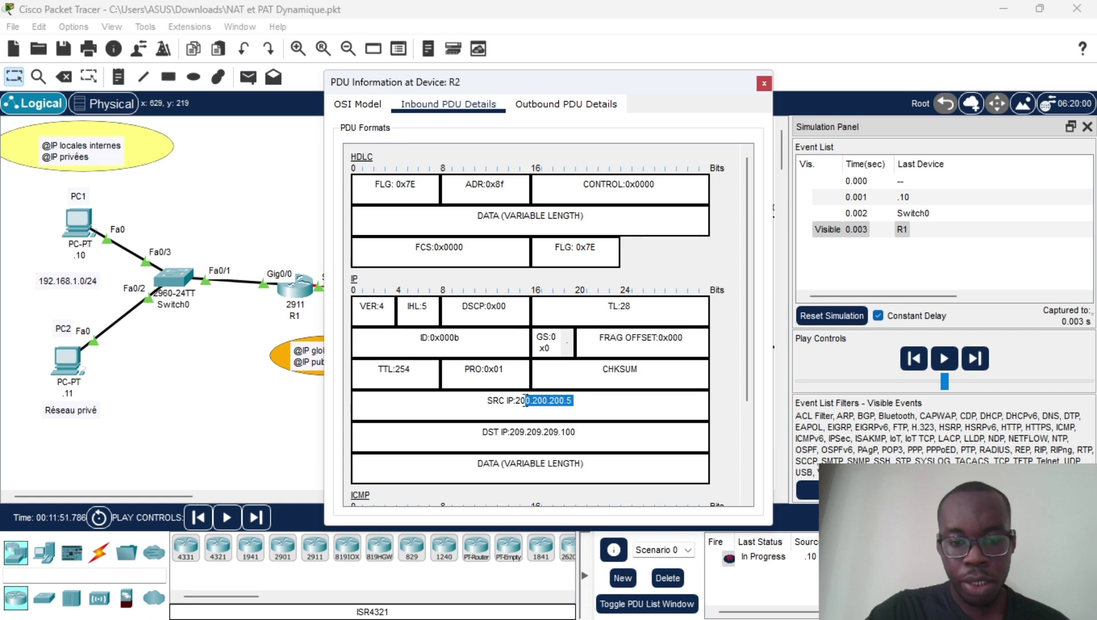
left_click_drag(591, 432, 482, 432)
left_click(763, 85)
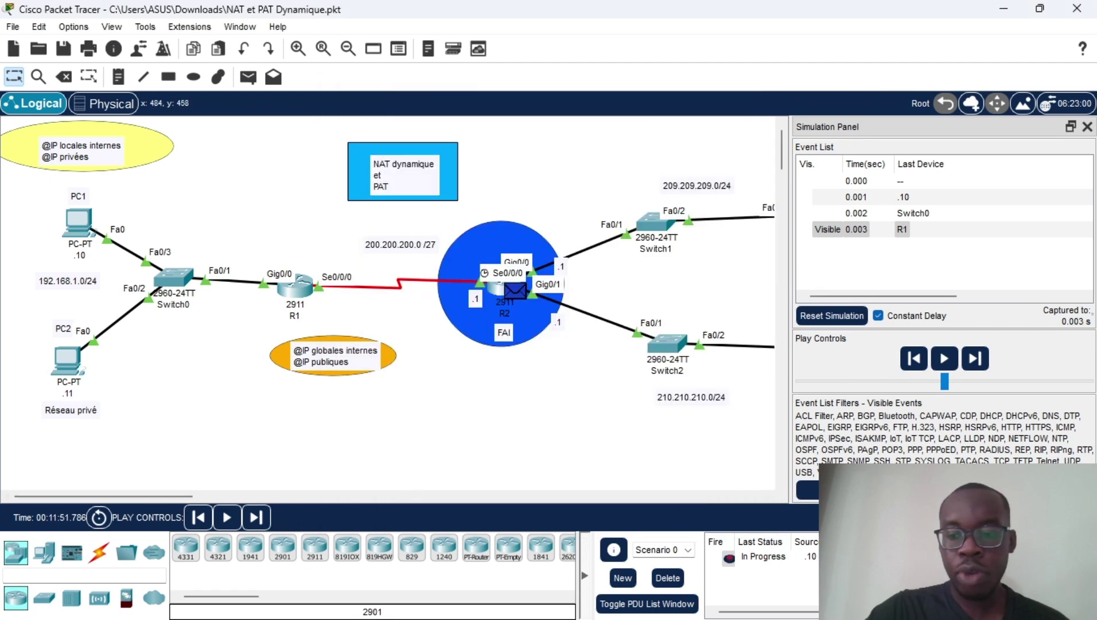
Step: Return to realtime mode and enable NAT debugging from R1's privileged mode with debug ip nat
key("shift+r")
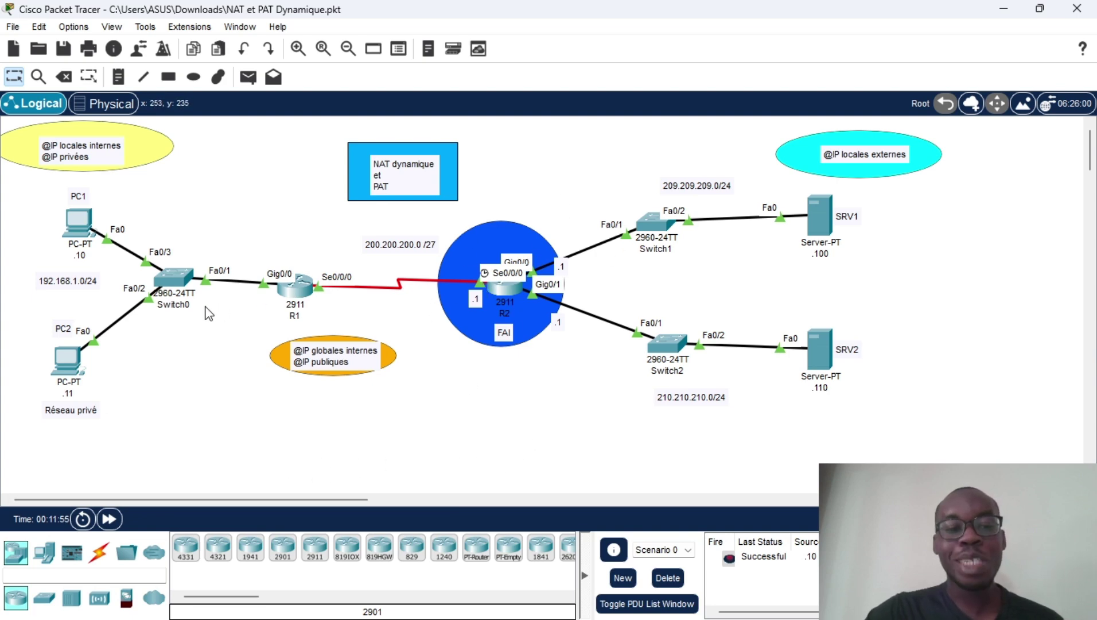
left_click(292, 288)
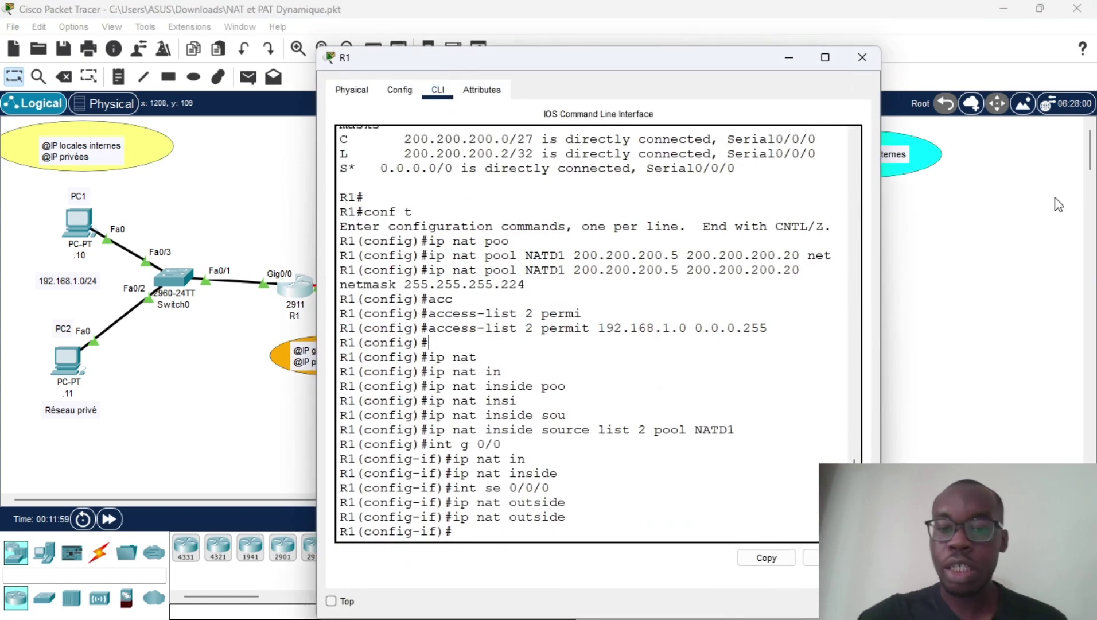
key("Return")
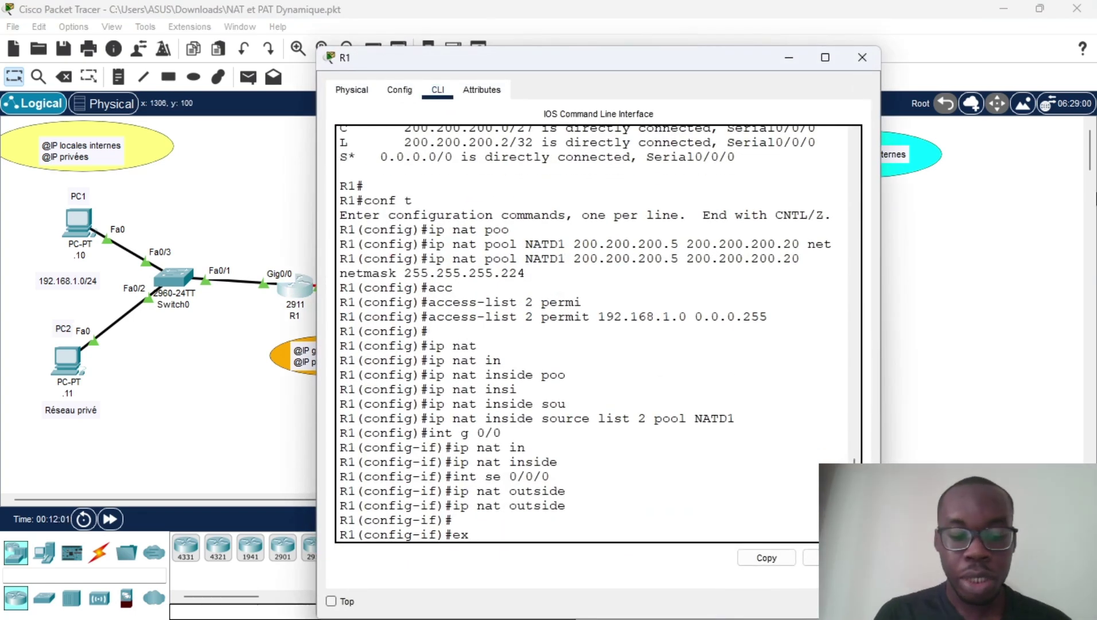
key("Return")
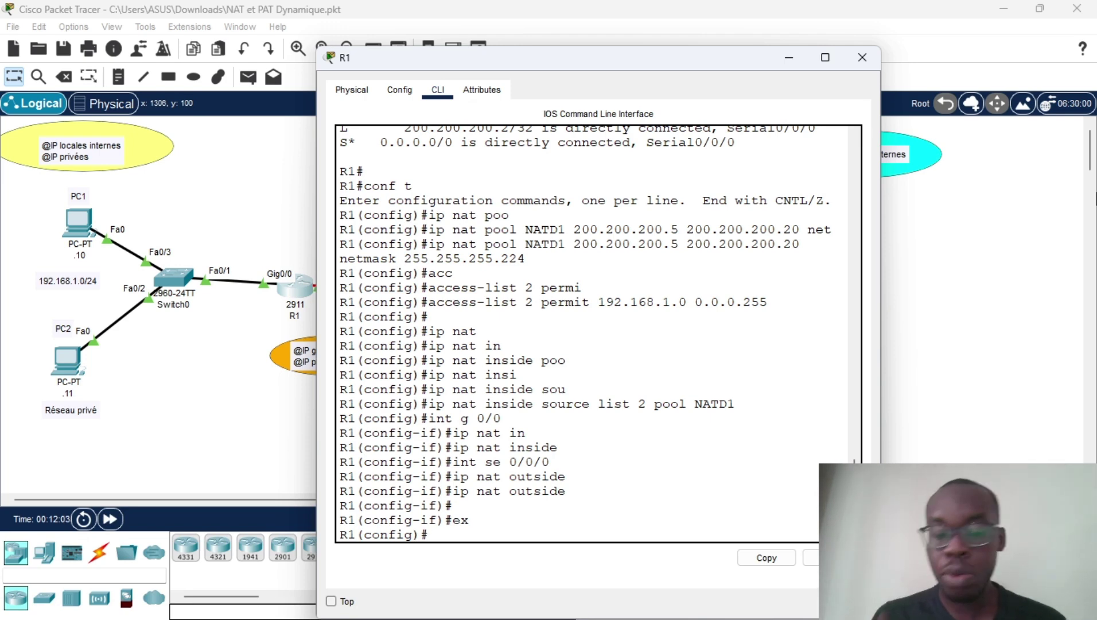
type("ex")
key("Return")
key("Return")
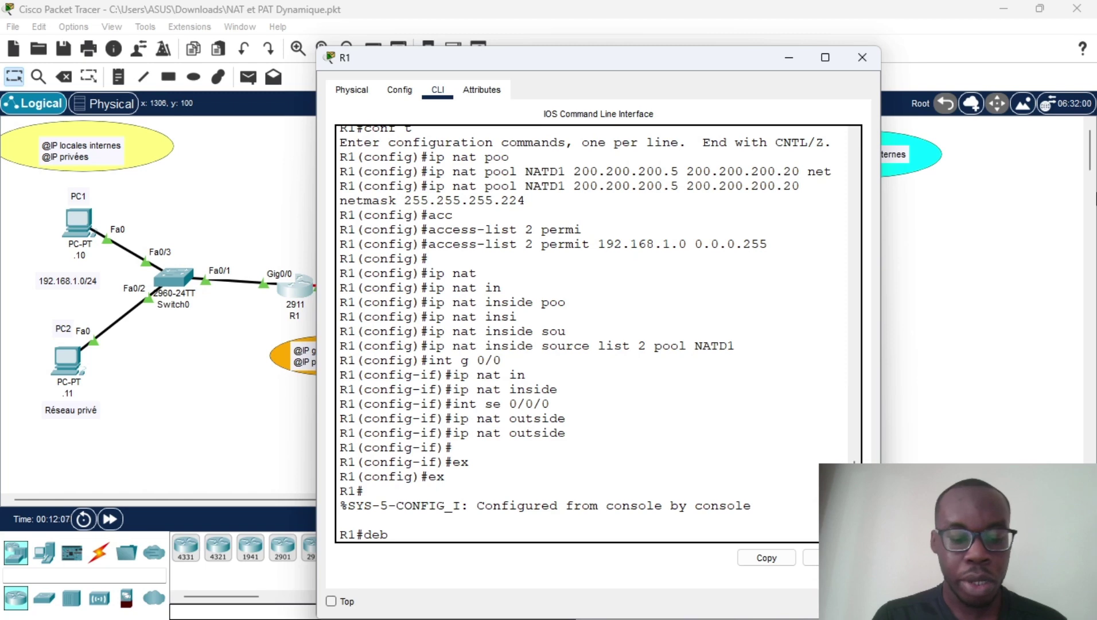
type("deb")
key("Tab")
type("ip na")
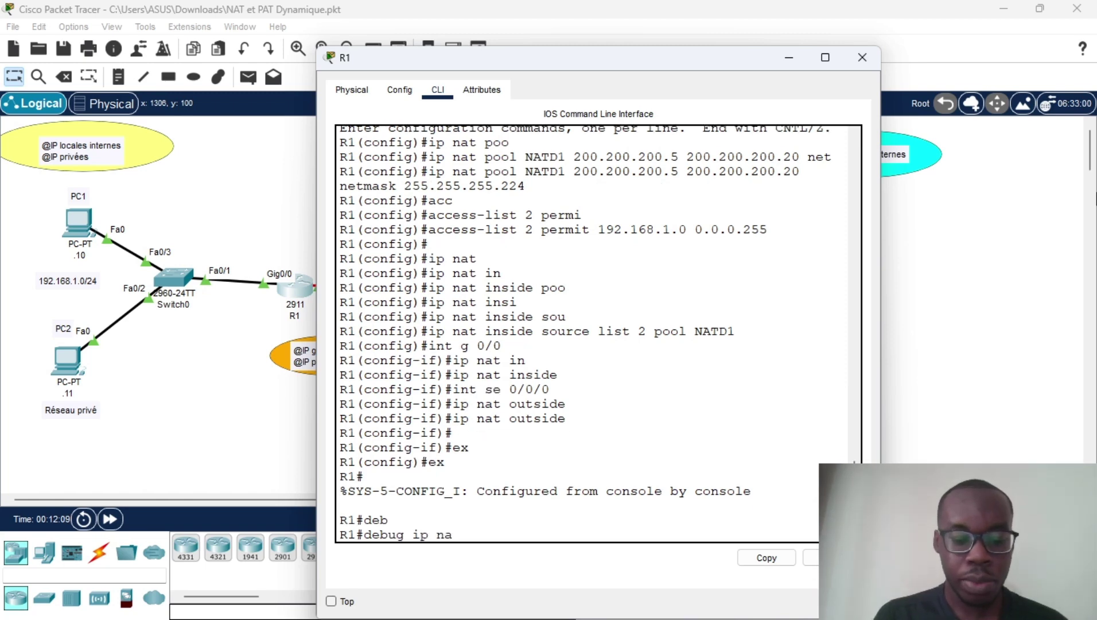
type("t")
key("Return")
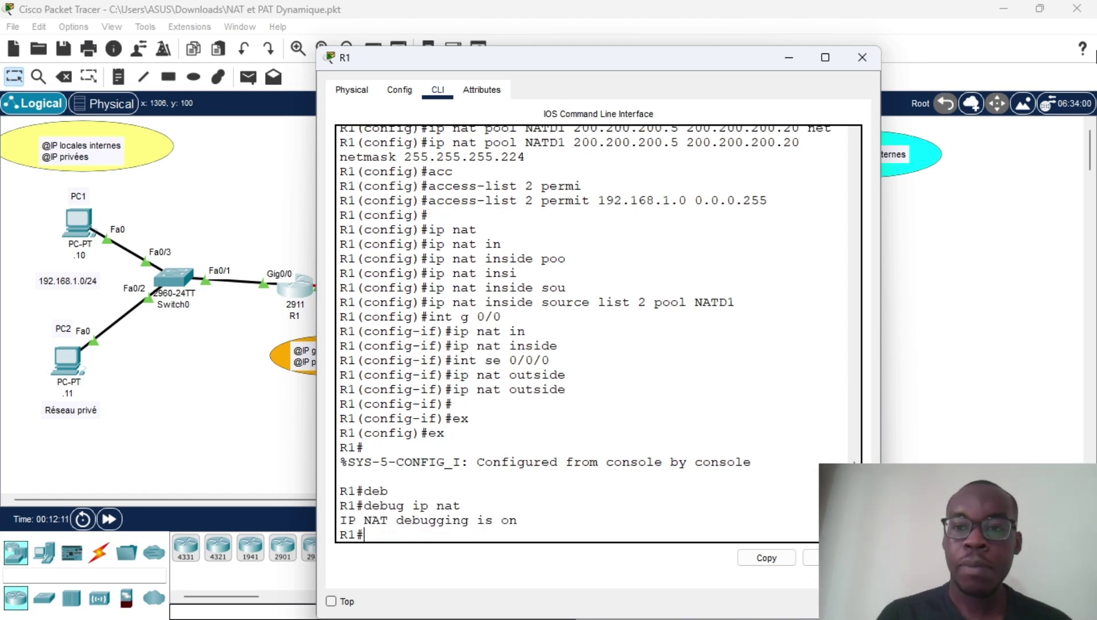
left_click(862, 58)
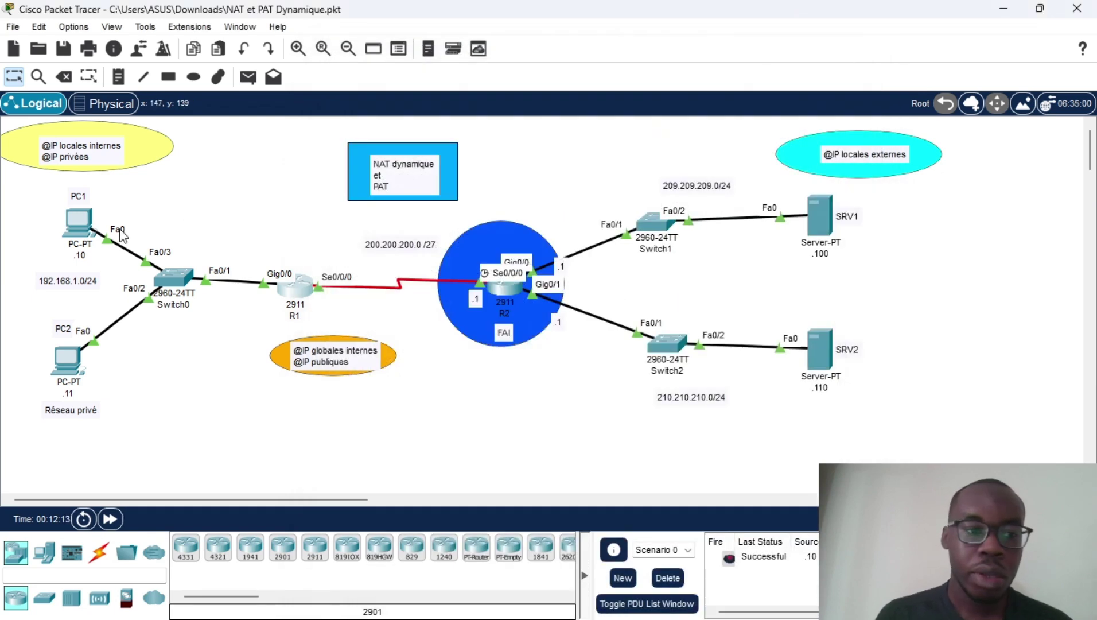
Step: Ping SRV1 at 209.209.209.100 from PC1's Command Prompt and close the PC's window
left_click(74, 232)
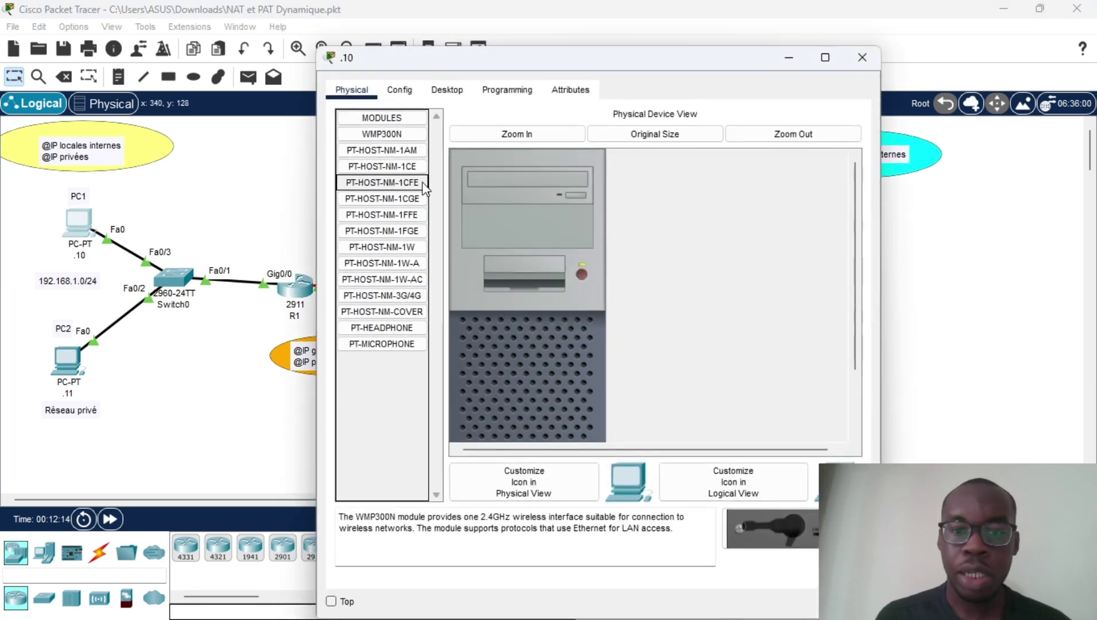
left_click(449, 91)
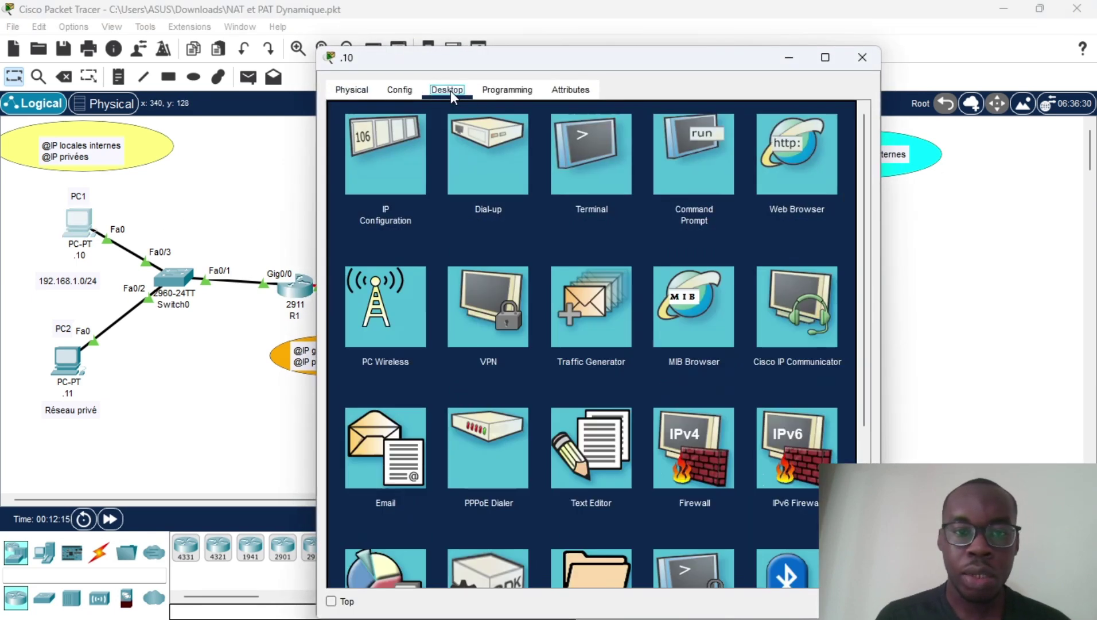
left_click(675, 160)
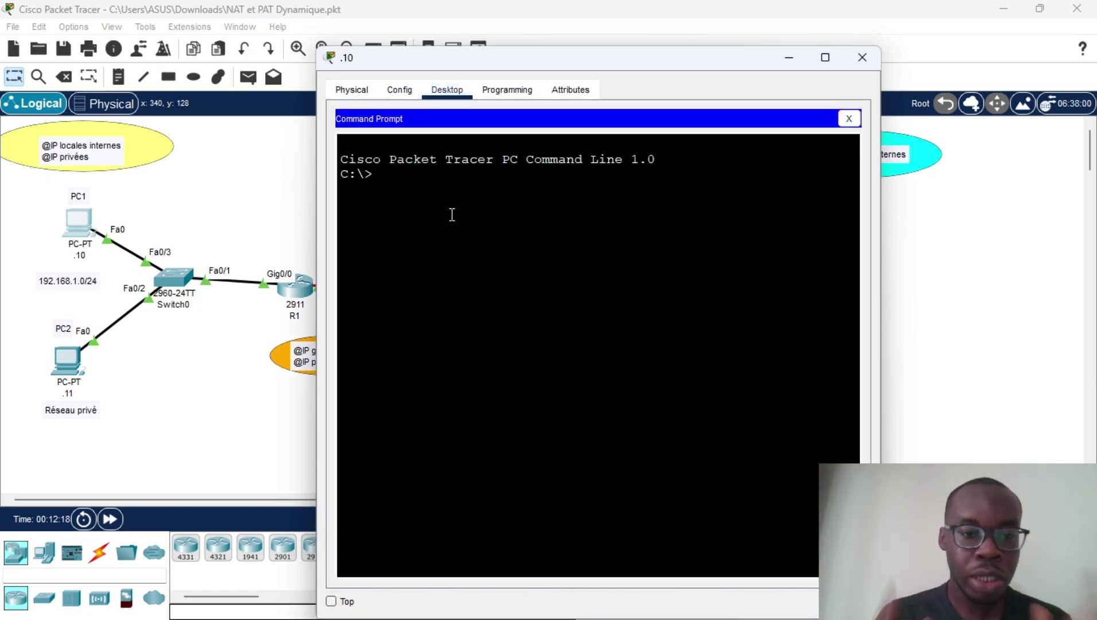
type("ping 1")
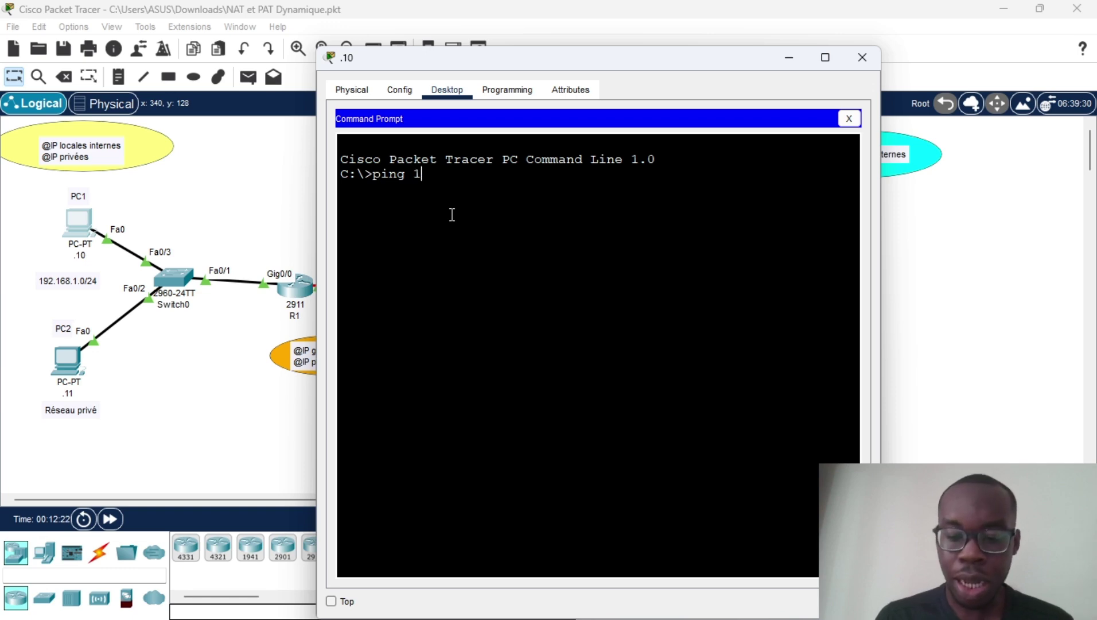
key("BackSpace")
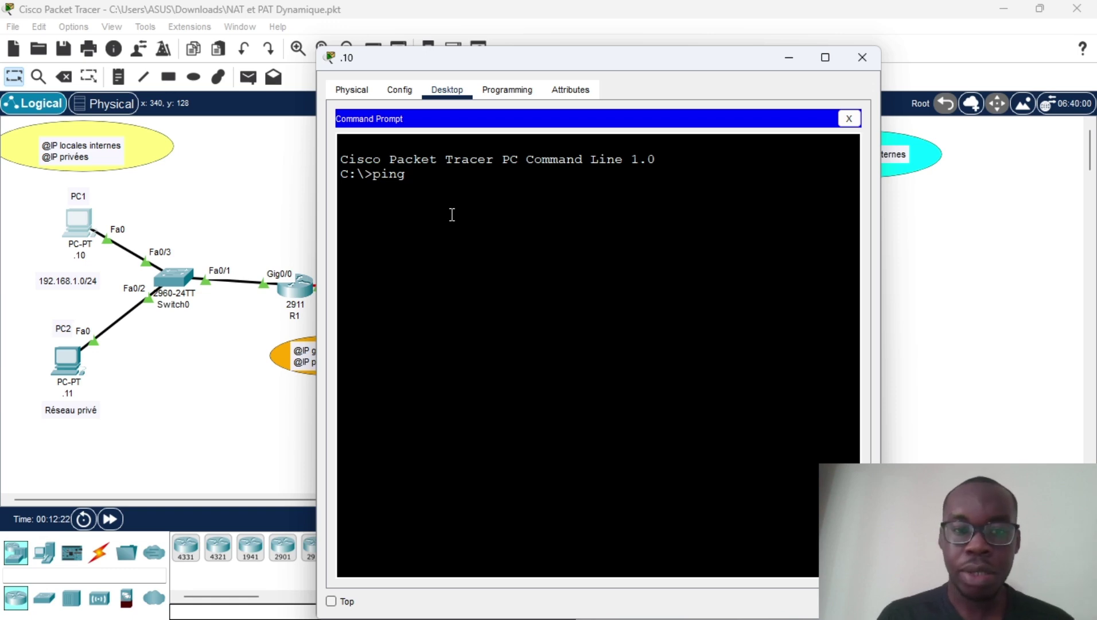
left_click_drag(574, 66, 369, 66)
type("19")
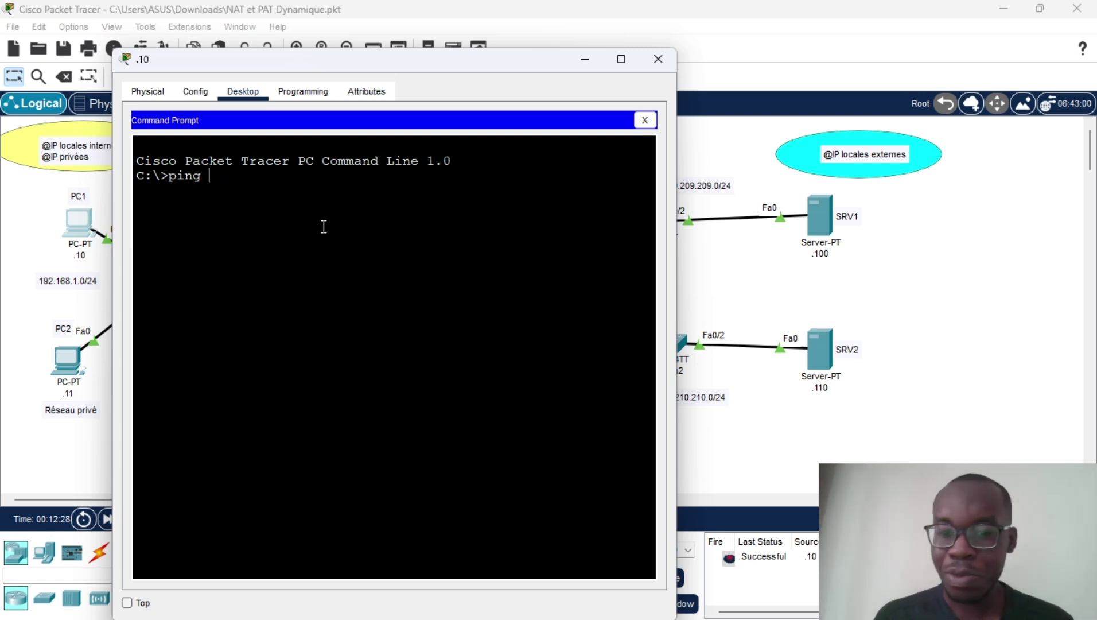
type("209.2")
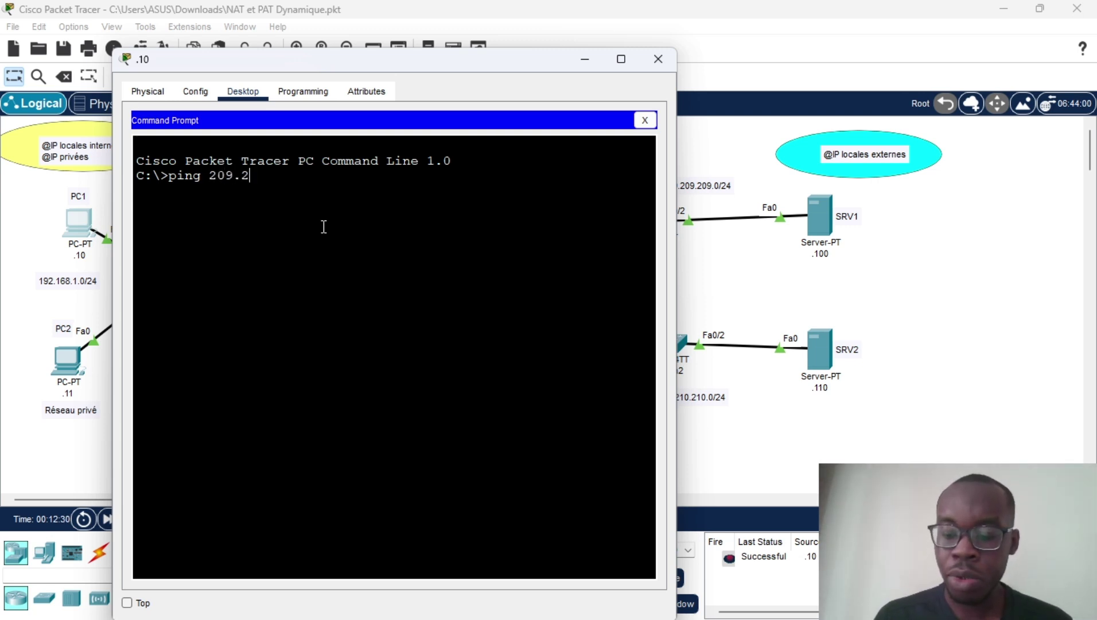
type("09.209.100")
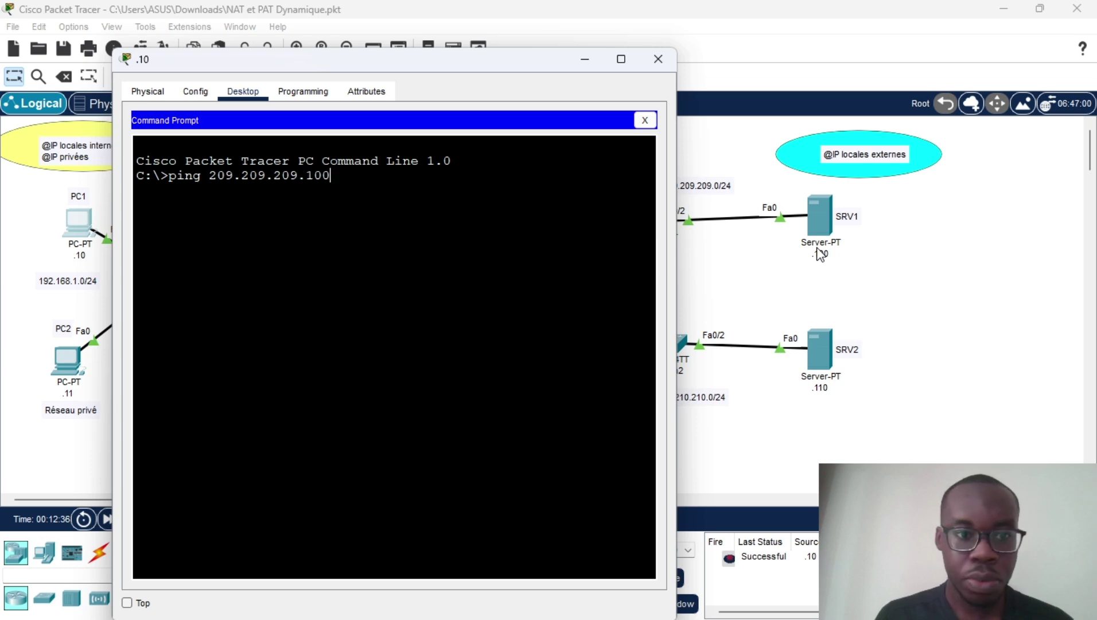
key("Return")
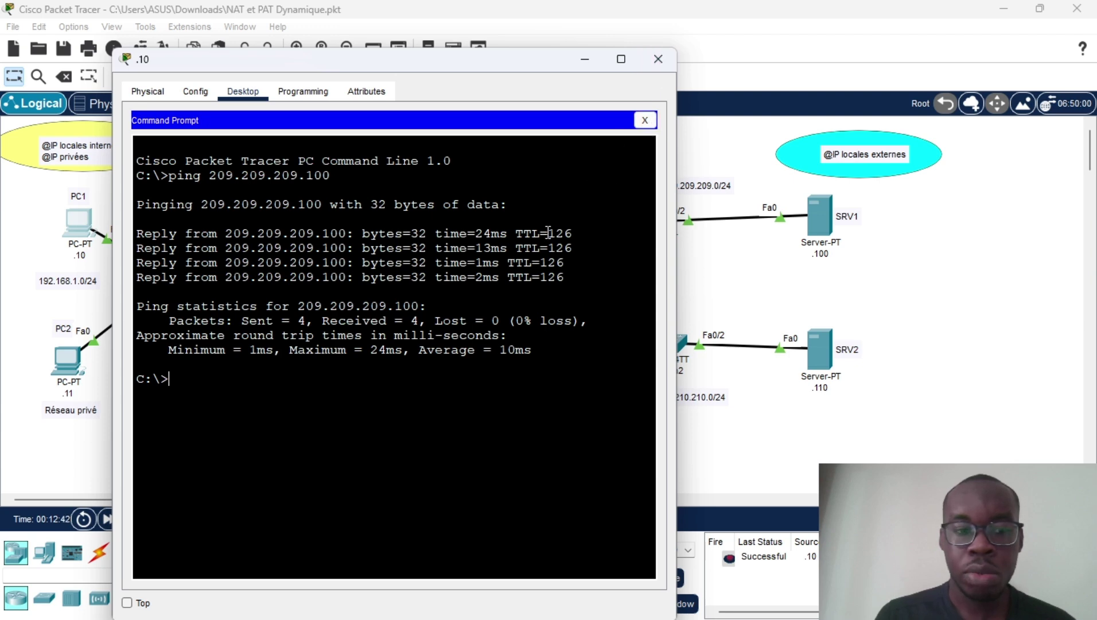
left_click(658, 53)
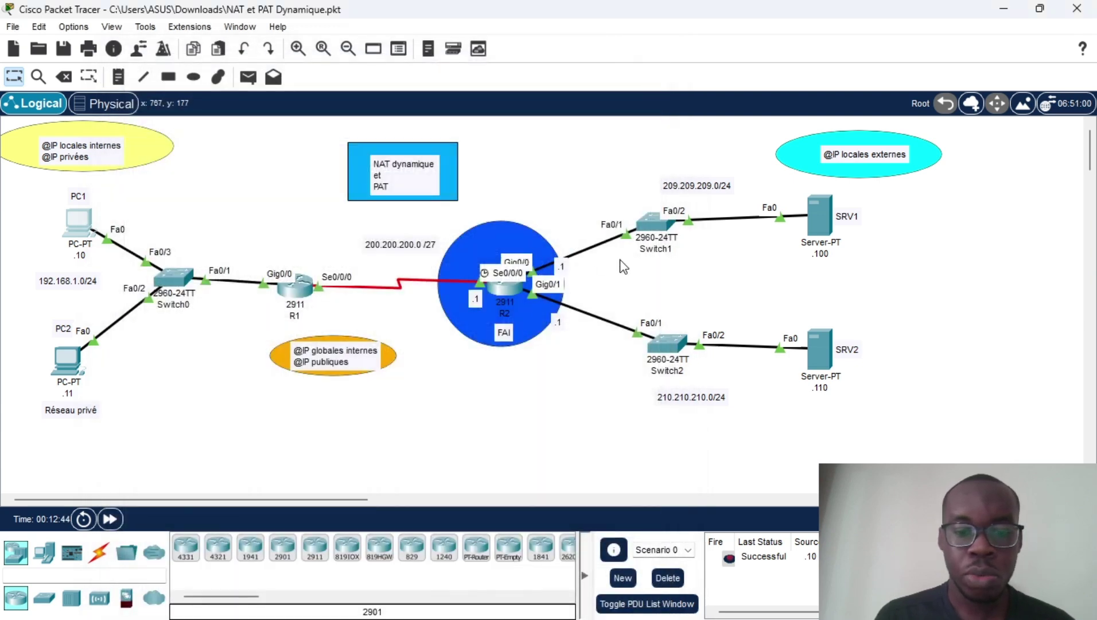
Step: Examine the source translation and destination addresses for PC1's ping in R1's NAT debug output
left_click(294, 291)
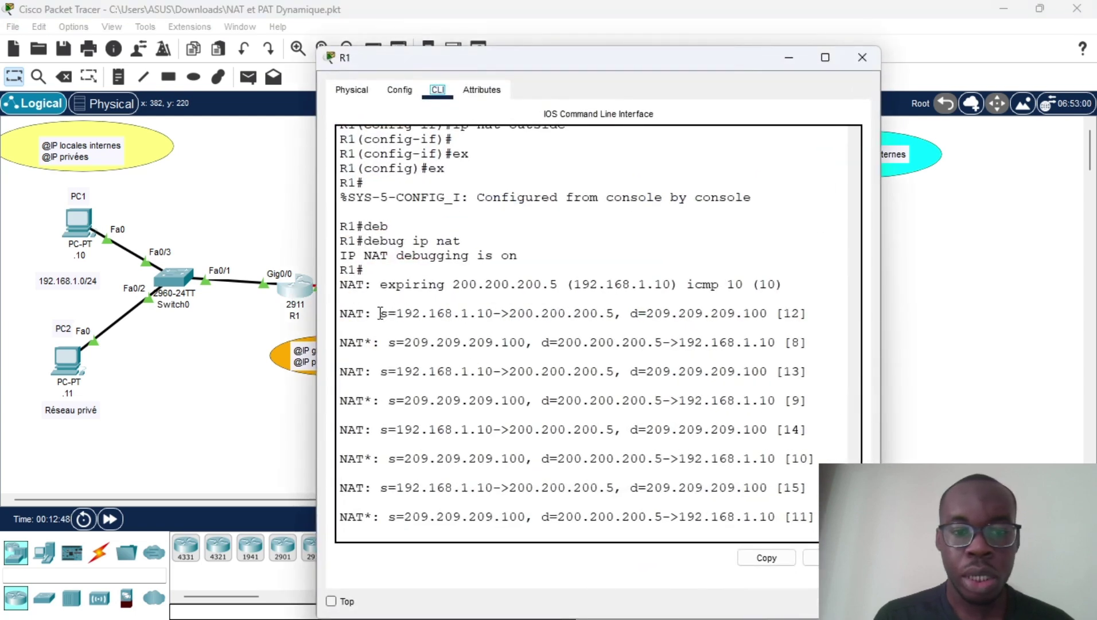
left_click_drag(380, 313, 517, 314)
left_click(518, 312)
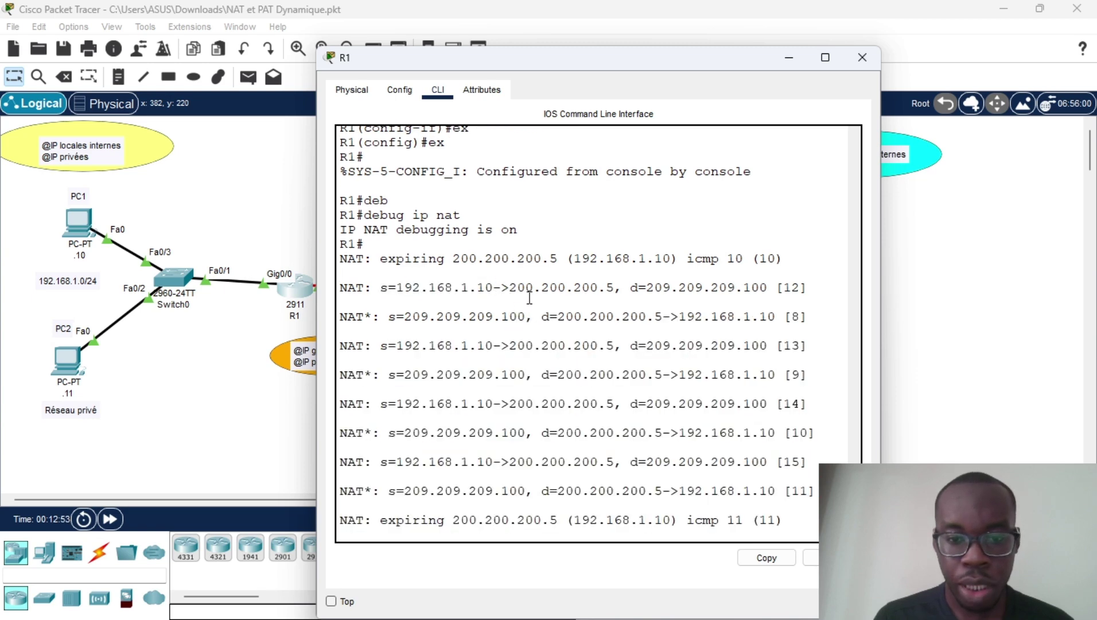
left_click_drag(510, 287, 751, 295)
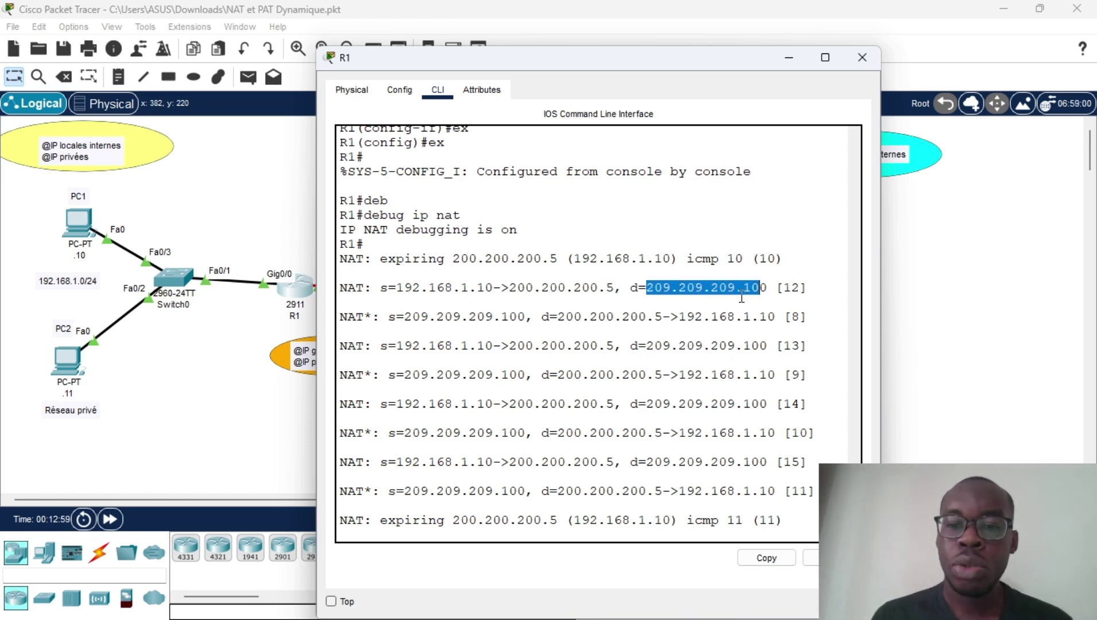
left_click(855, 57)
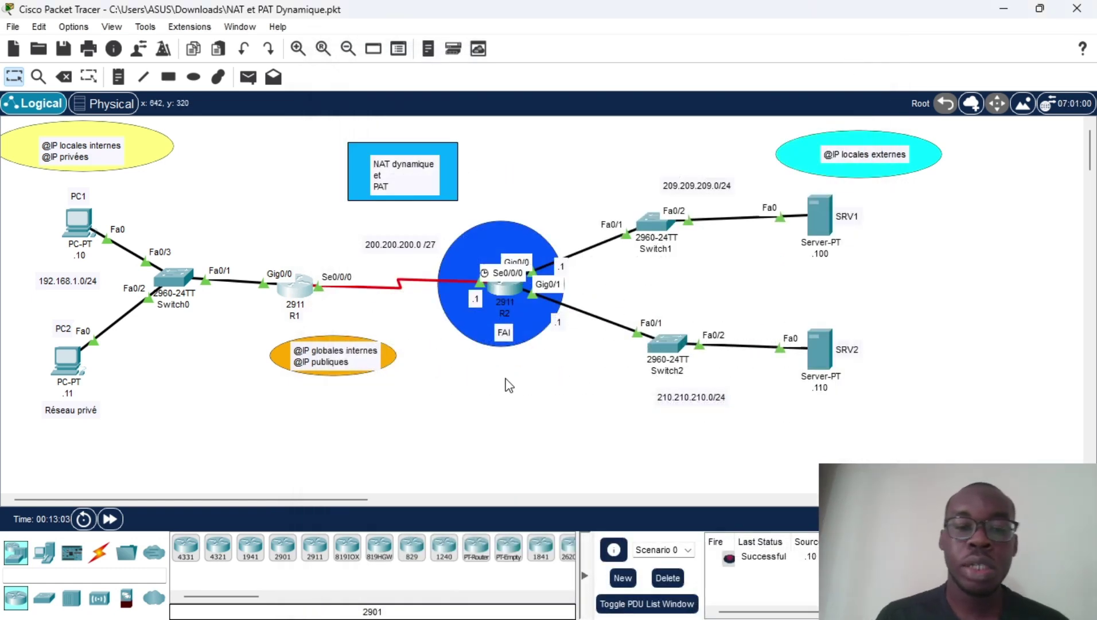
Step: Send a simple PDU from PC2 to SRV2 and open R1's command line to check its NAT debug output
left_click(250, 82)
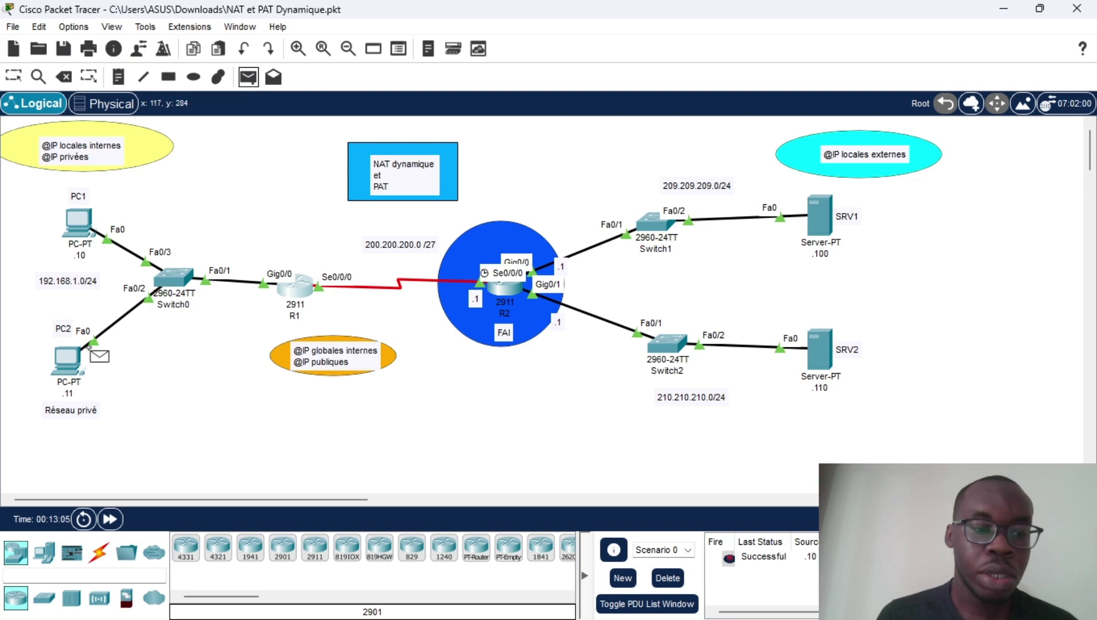
left_click(828, 339)
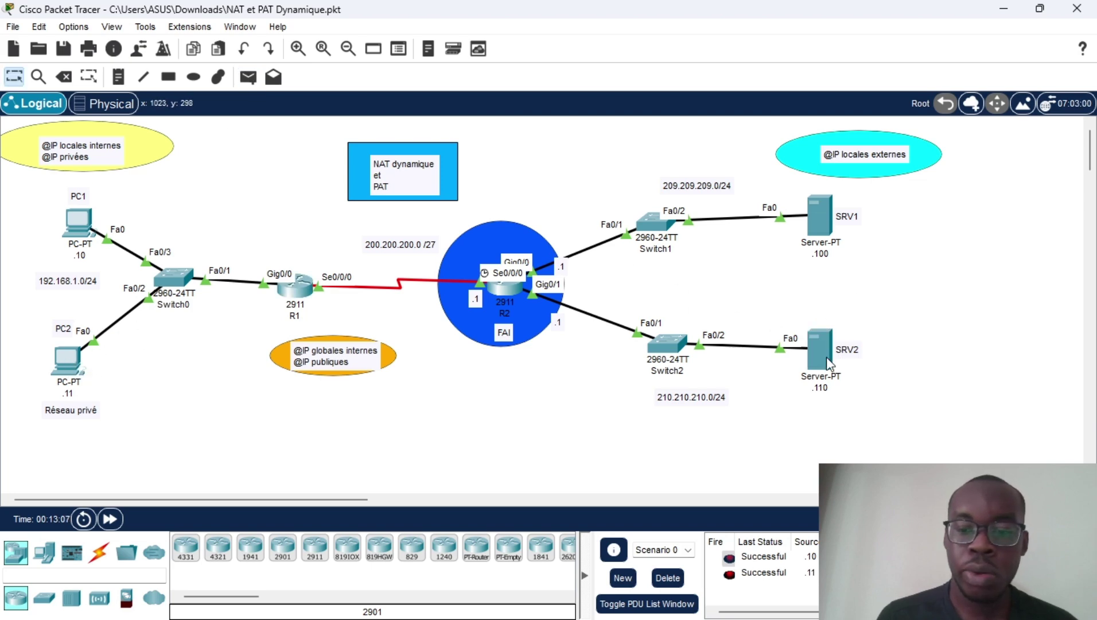
left_click(295, 286)
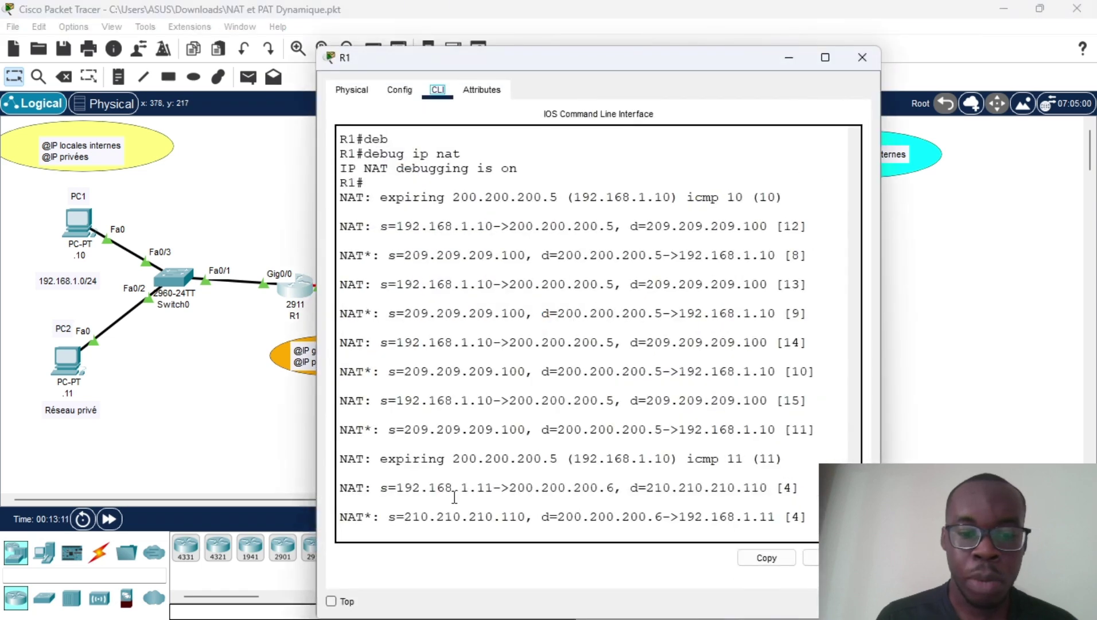
Step: Examine the source address translation of PC2's ping to SRV2 in R1's NAT debug output and close R1's window
scroll(415, 465, "up", 1)
scroll(416, 465, "up", 1)
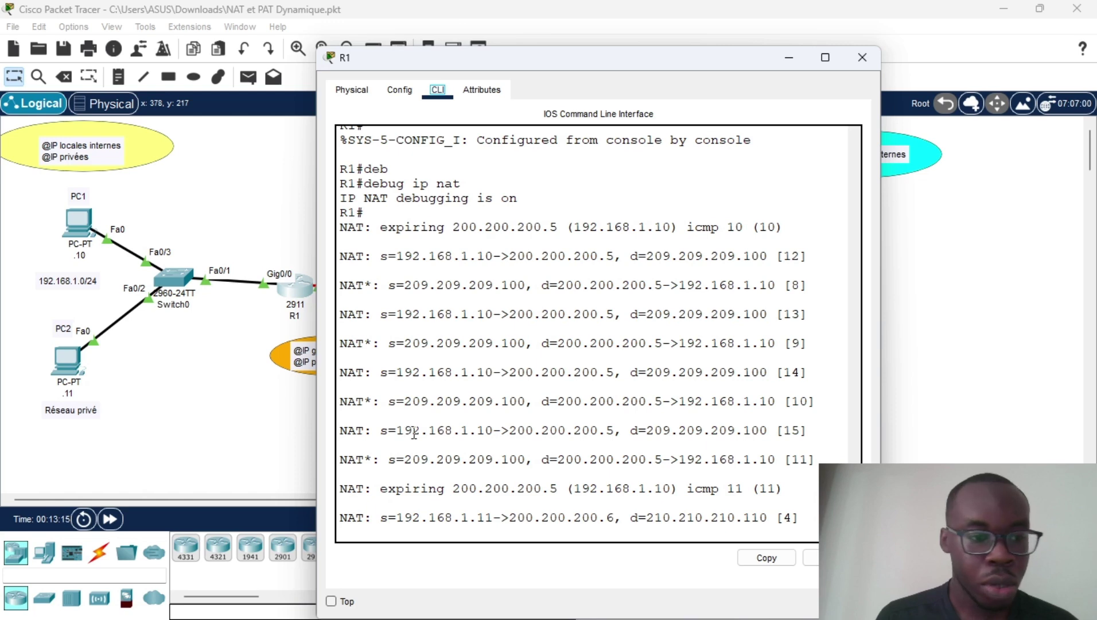
scroll(449, 446, "down", 2)
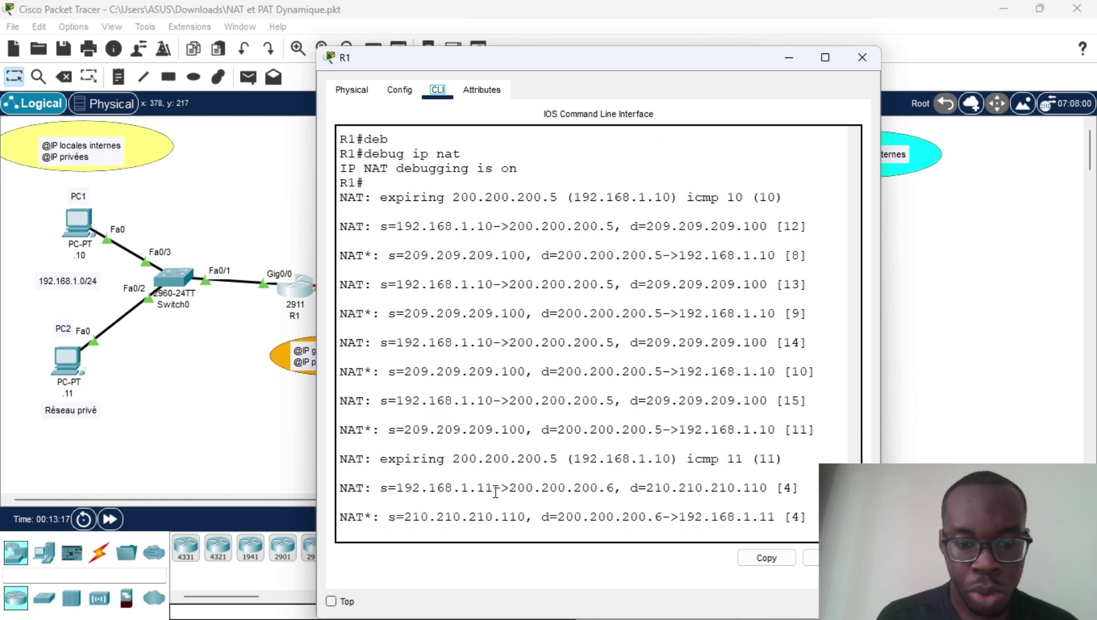
left_click_drag(411, 491, 624, 497)
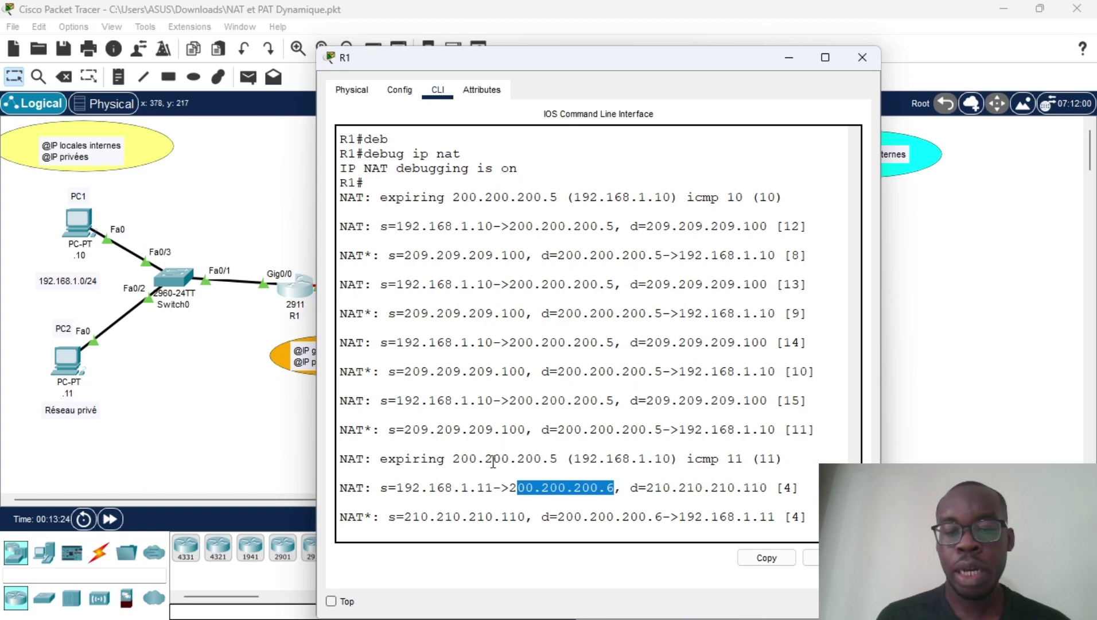
left_click(862, 58)
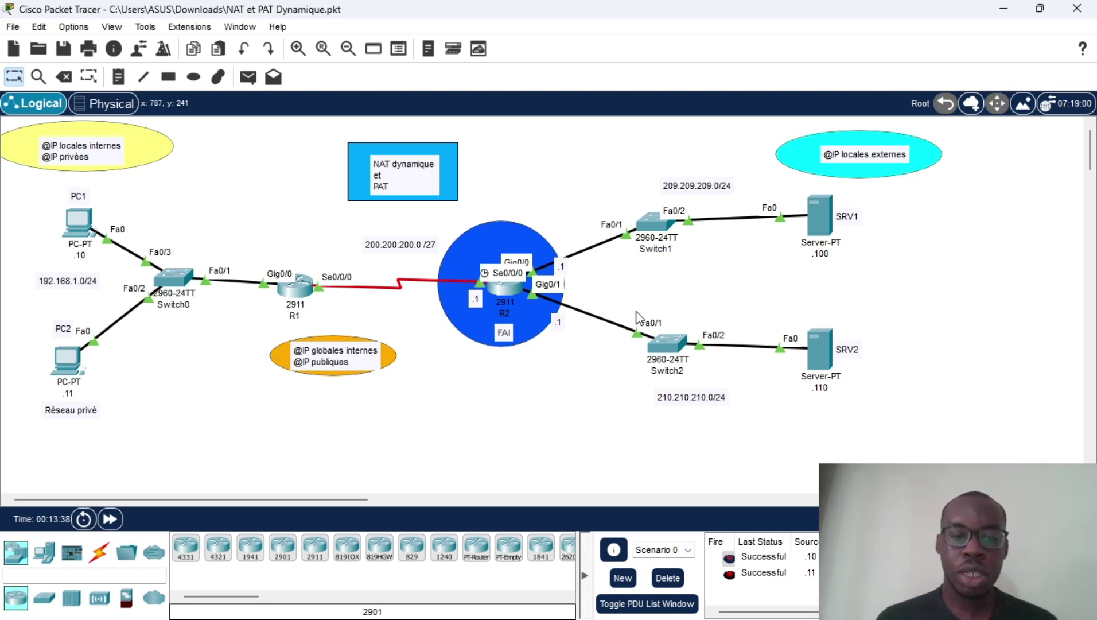
Step: Delete the current PDU scenario and turn off NAT debugging on R1 with no debug ip nat
left_click(668, 578)
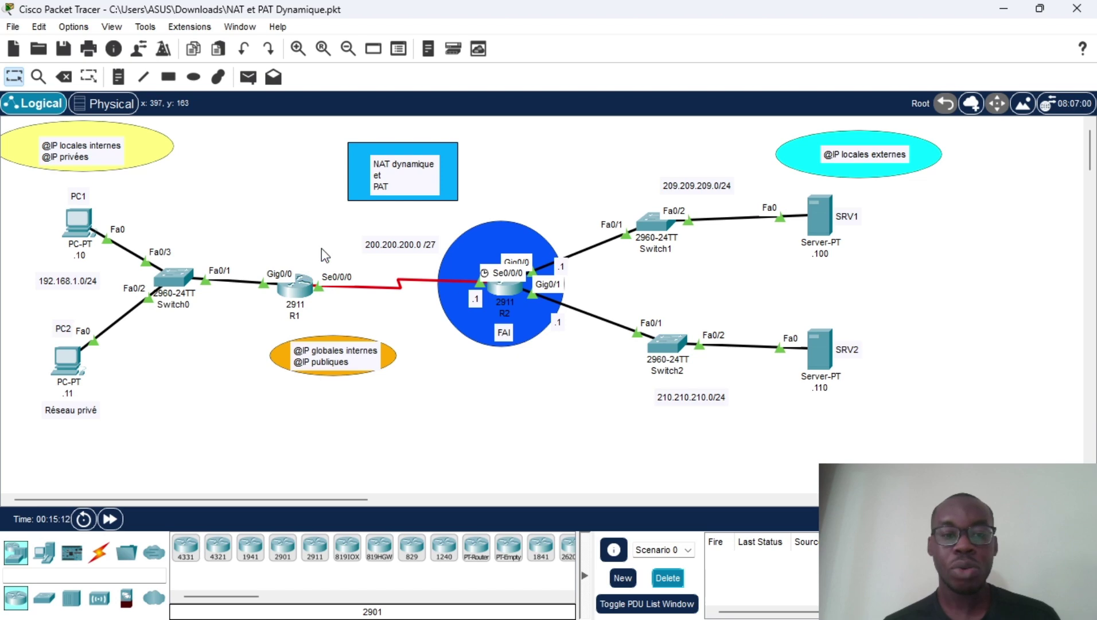
left_click(304, 281)
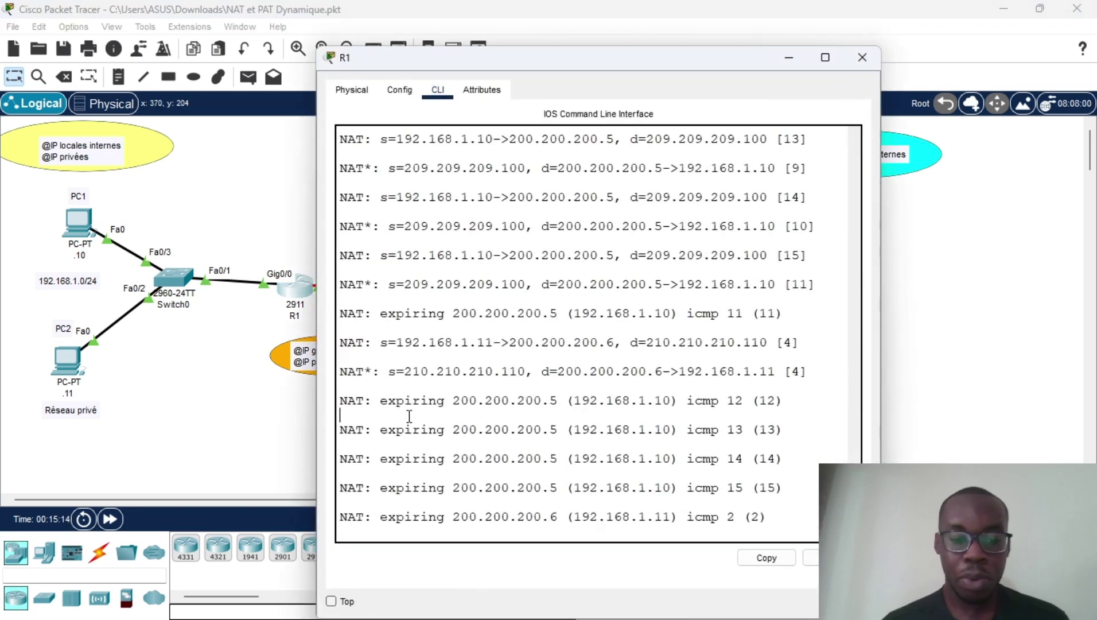
key("Return")
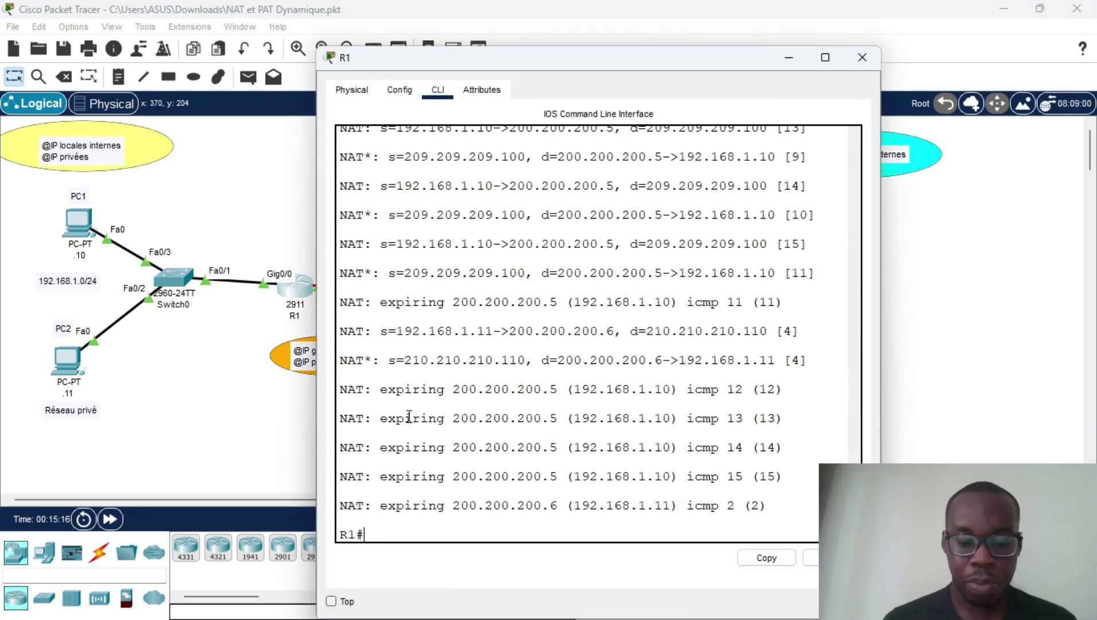
key("Up")
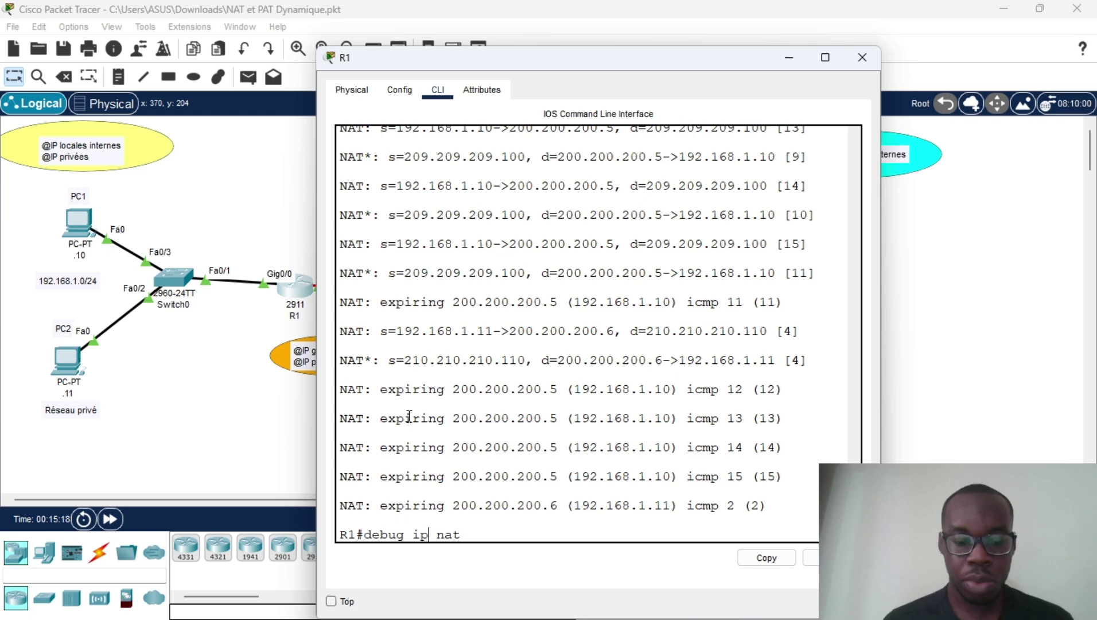
key("Home")
type("no")
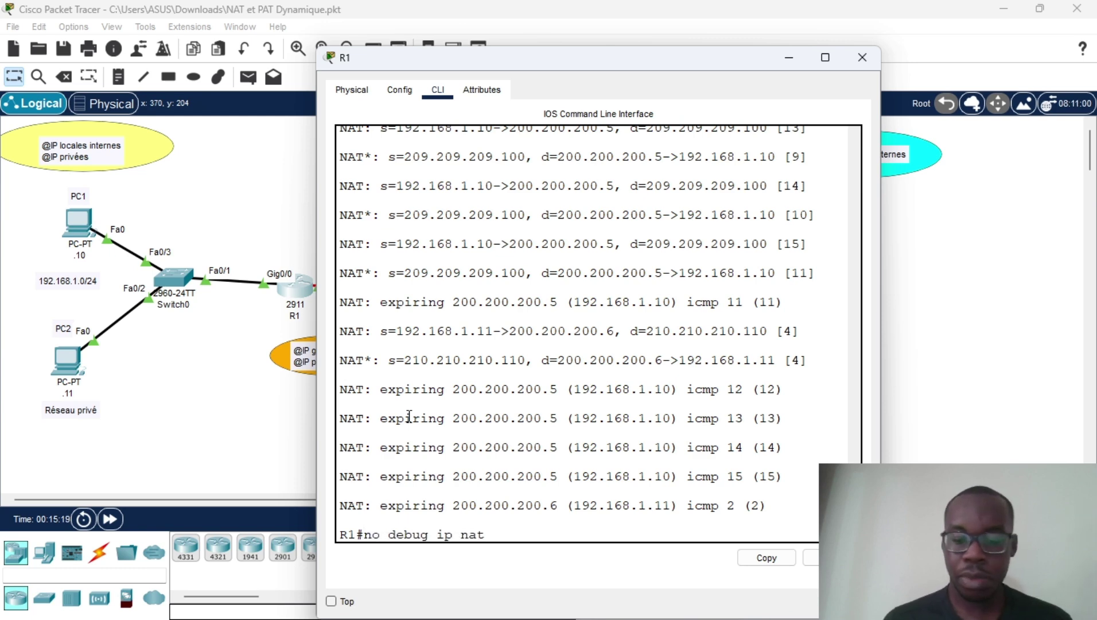
key("Return")
Step: Enter global configuration mode on R1 with conf t, closing and reopening its command line to look over the topology
type("co")
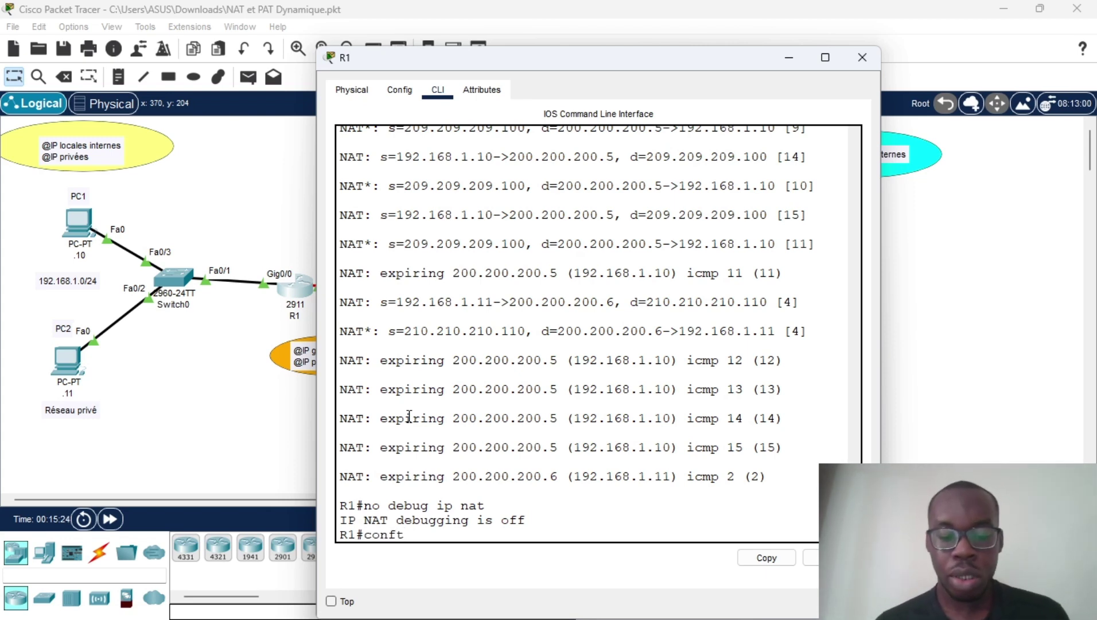
type("nft")
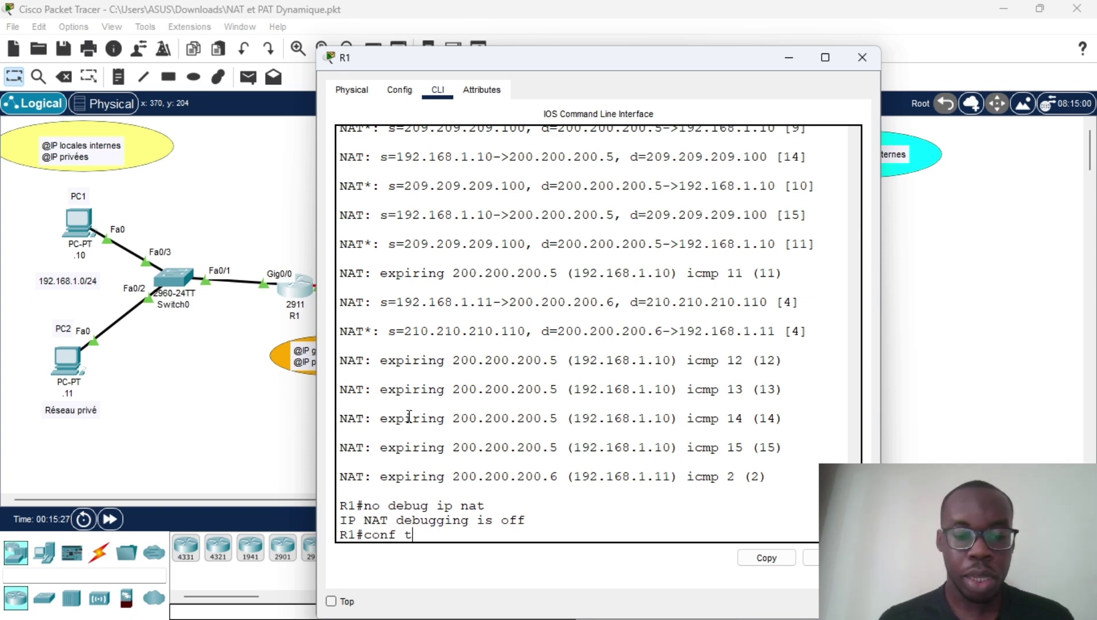
key("Return")
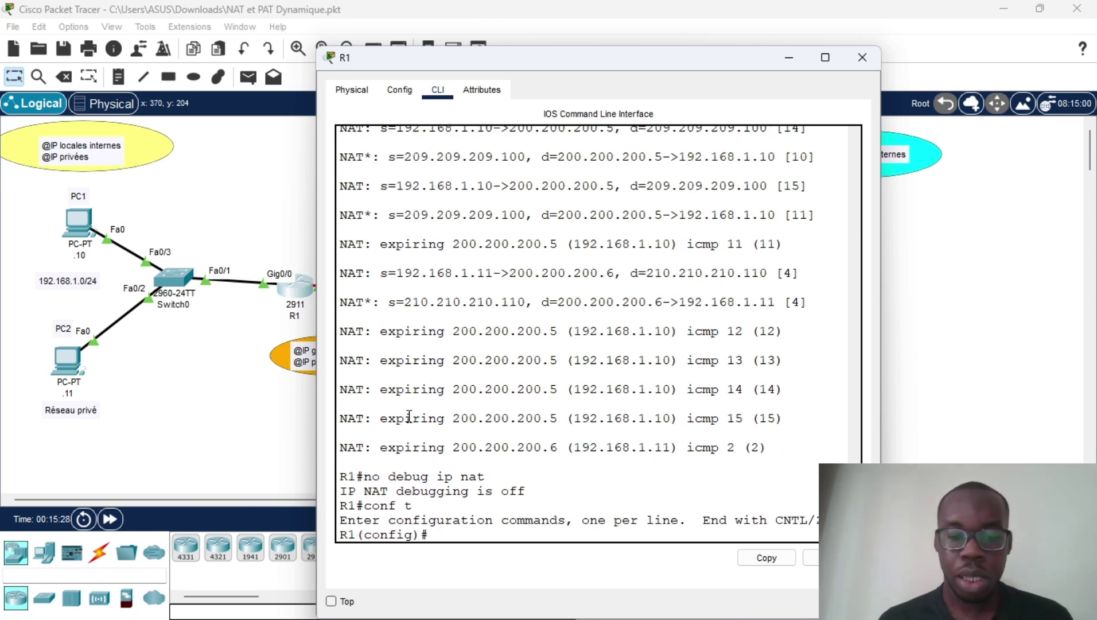
left_click(861, 58)
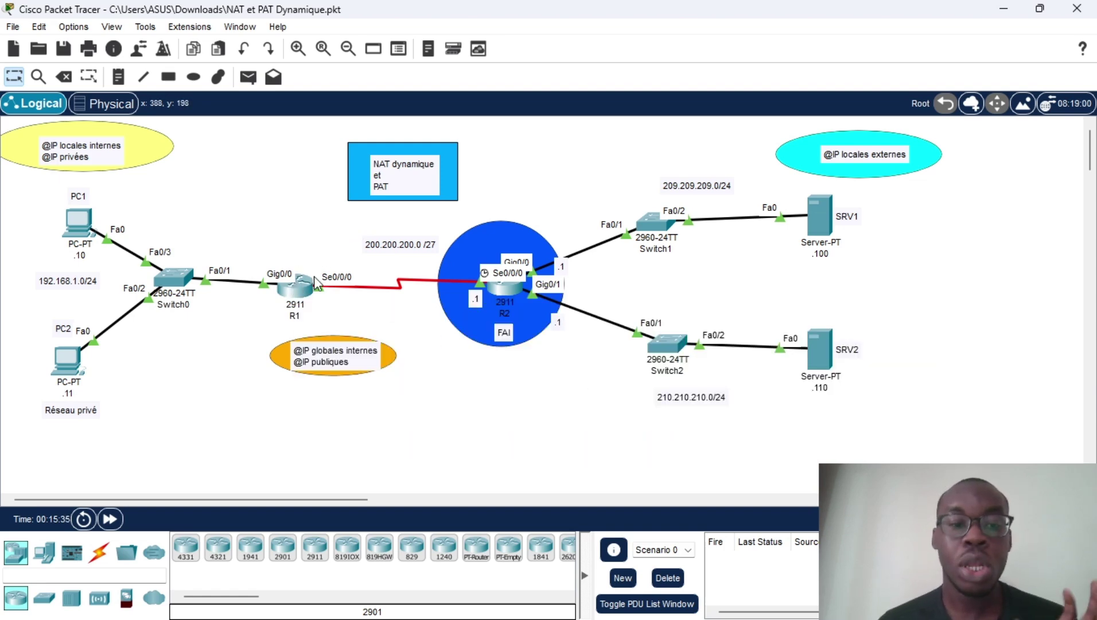
mouse_move(310, 296)
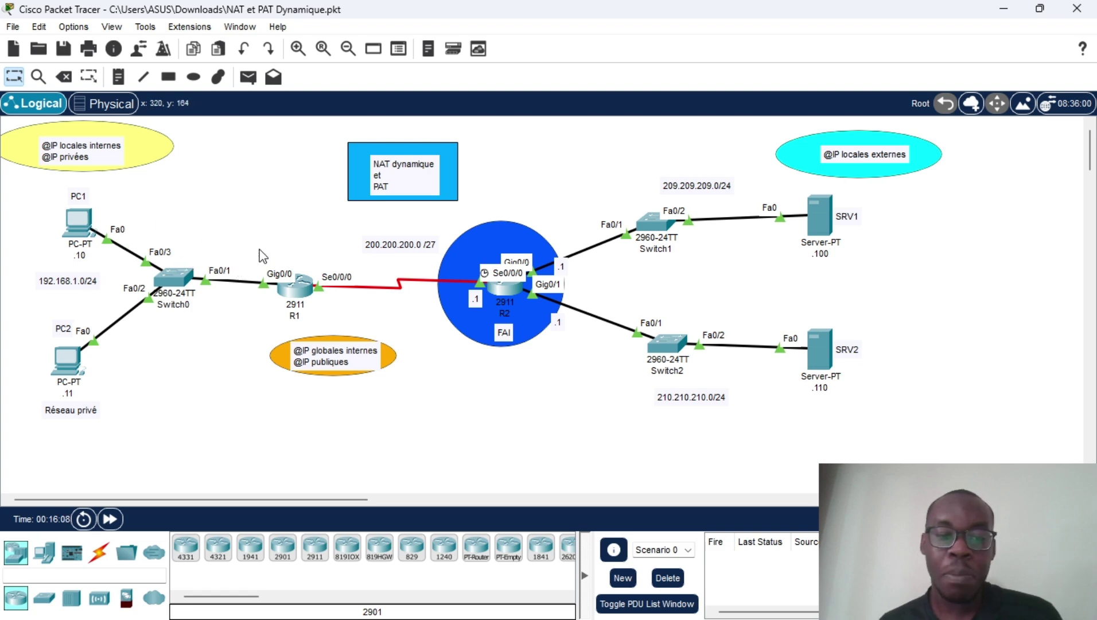
mouse_move(301, 278)
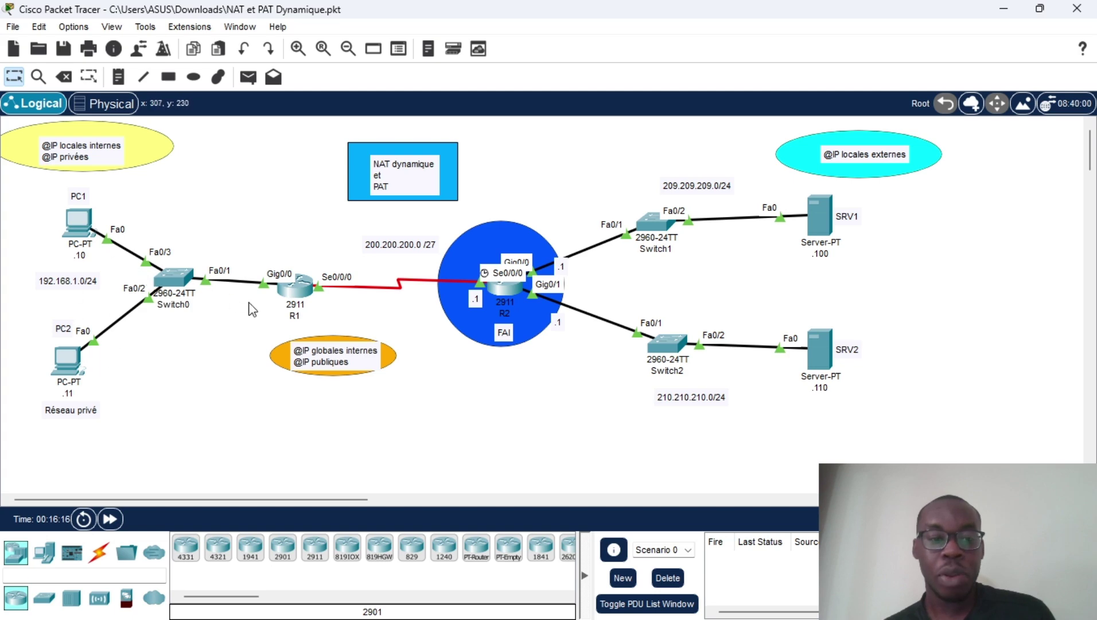
left_click(307, 299)
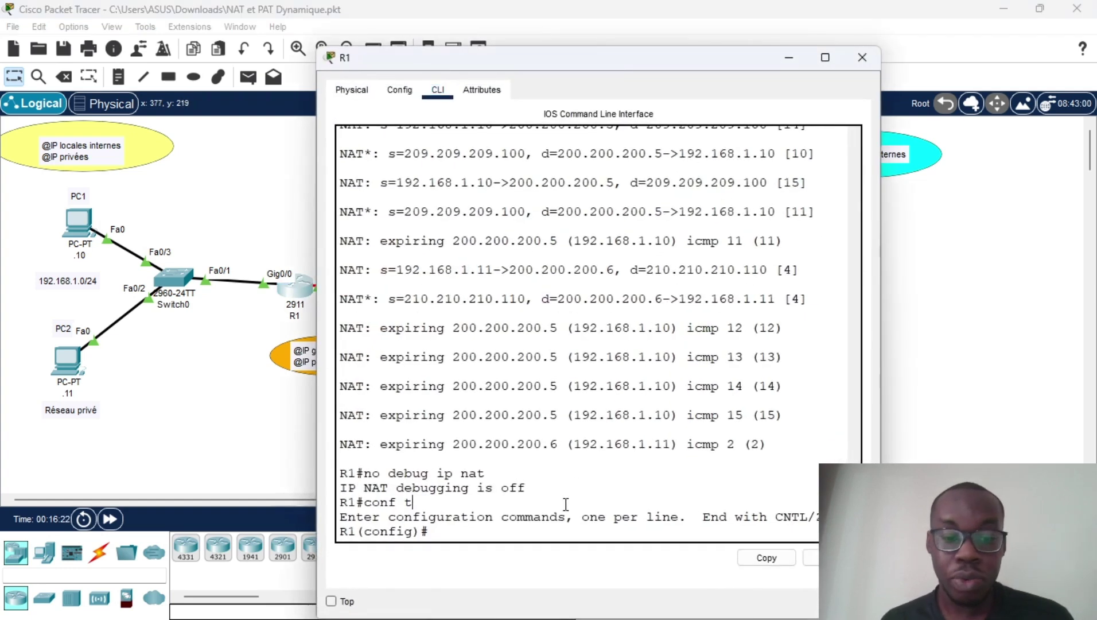
key("Up")
key("Up")
key("Up")
key("Up")
key("Up")
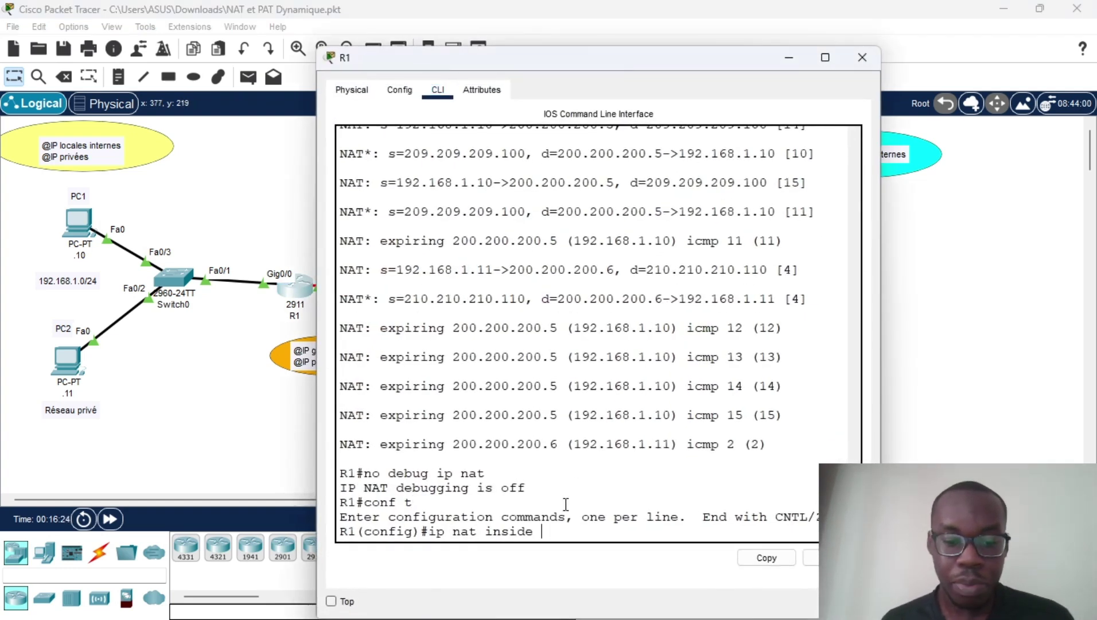
key("Up")
key("Up")
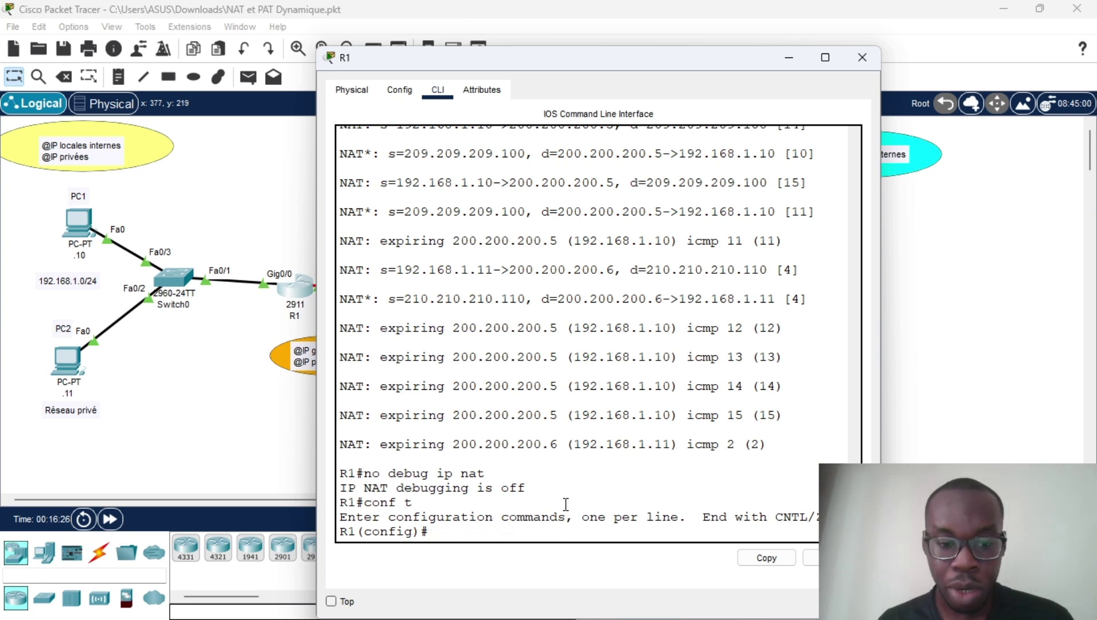
key("Up")
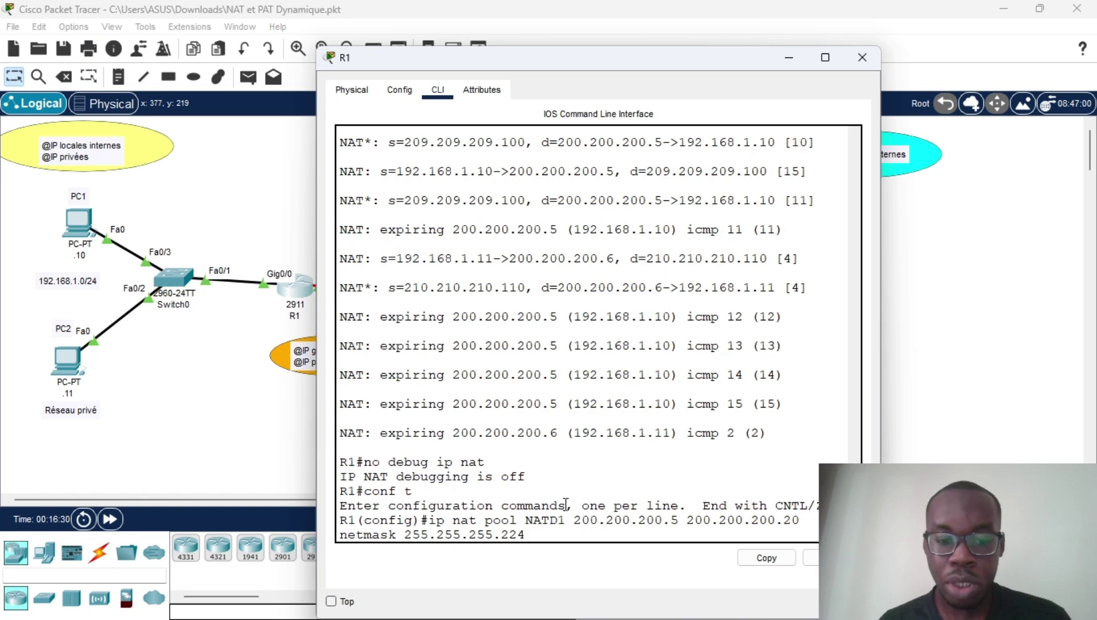
key("BackSpace")
key("BackSpace")
key("BackSpace")
key("BackSpace")
key("BackSpace")
key("BackSpace")
key("BackSpace")
key("BackSpace")
key("BackSpace")
key("BackSpace")
key("BackSpace")
key("BackSpace")
key("BackSpace")
key("BackSpace")
key("BackSpace")
key("BackSpace")
key("BackSpace")
key("BackSpace")
key("BackSpace")
key("BackSpace")
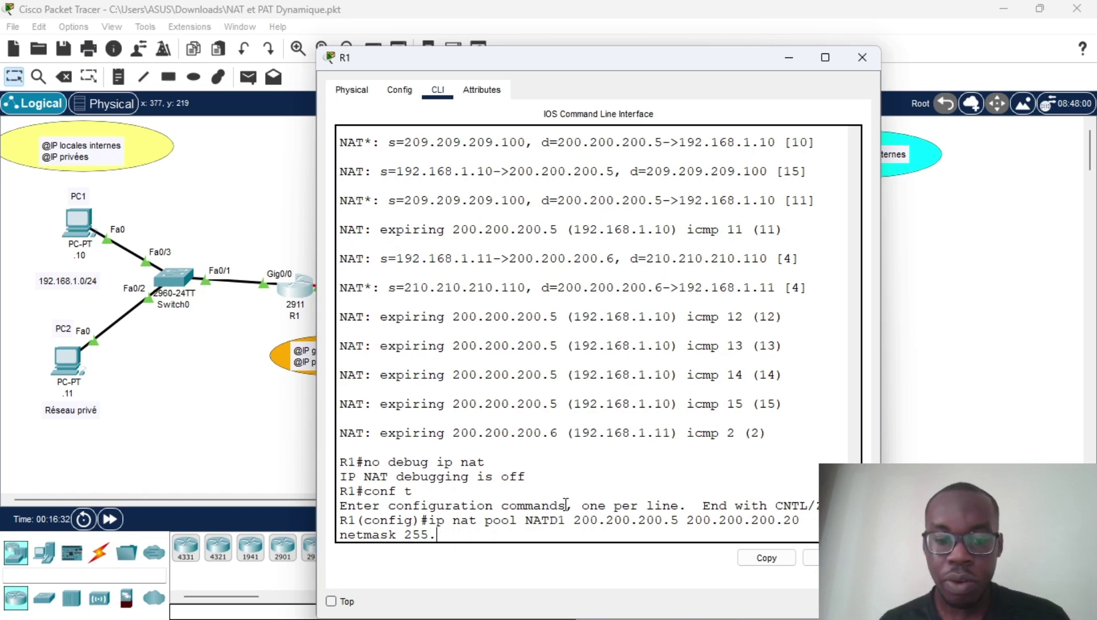
key("BackSpace")
key("BackSpace")
key("BackSpace")
key("BackSpace")
key("BackSpace")
key("BackSpace")
key("BackSpace")
key("BackSpace")
key("BackSpace")
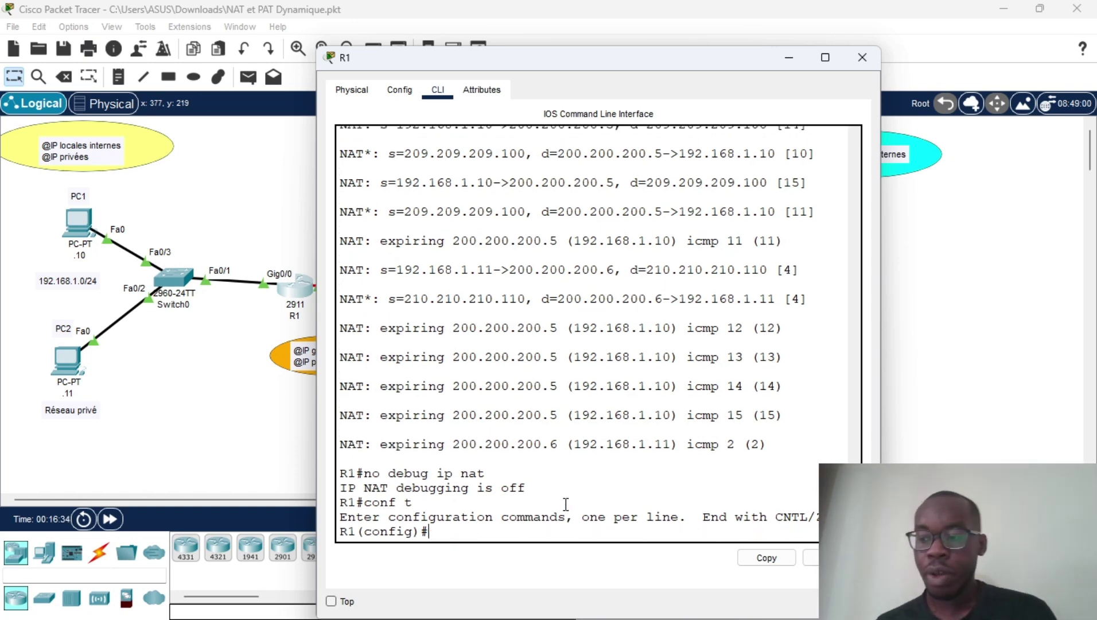
Step: Start the PAT command on R1 as ip nat inside list 2 and query the options that can follow
type("i")
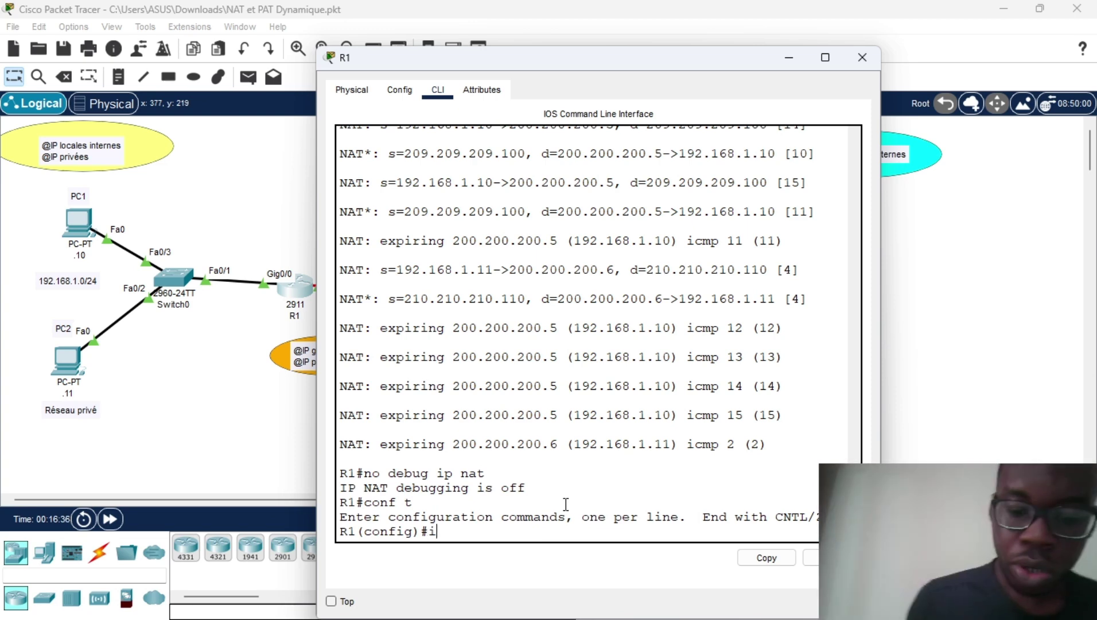
type("p nat in")
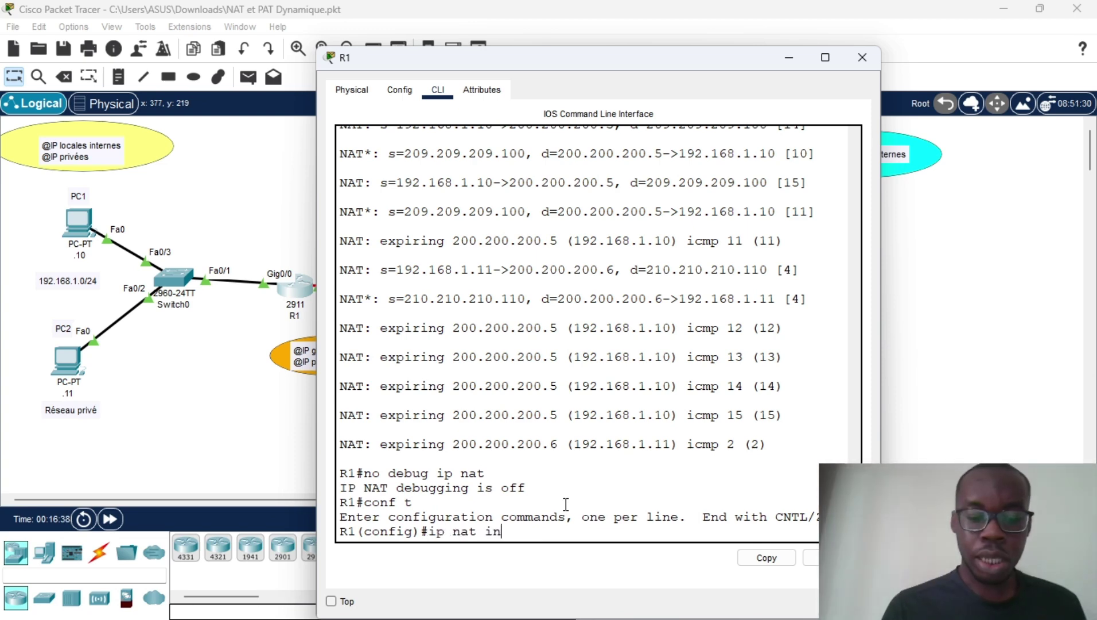
key("Tab")
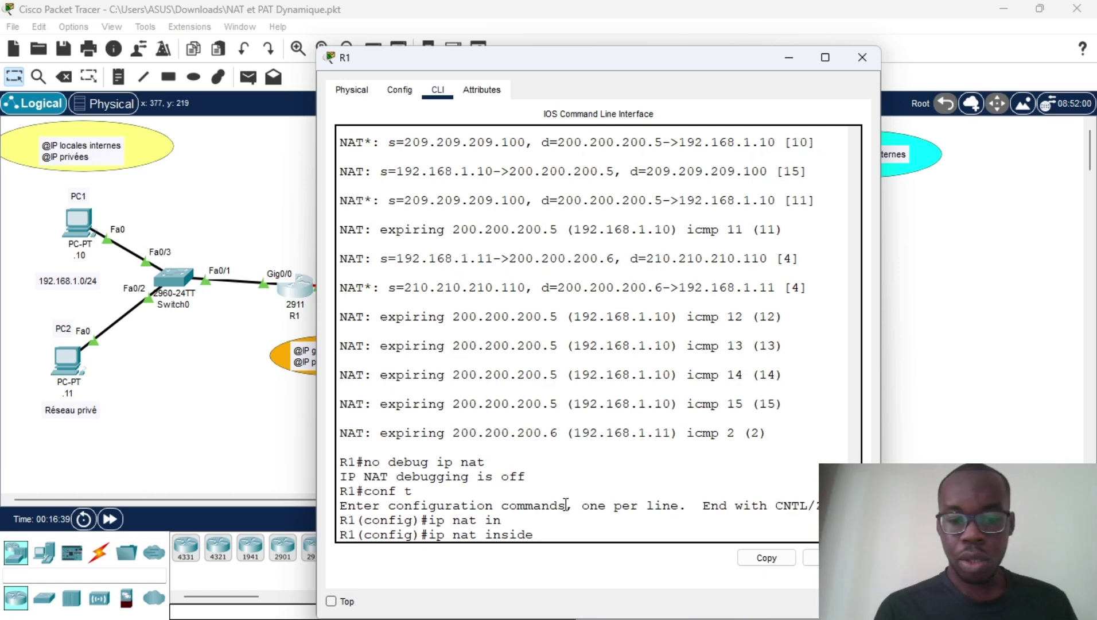
type("p")
key("Tab")
type("o")
key("Tab")
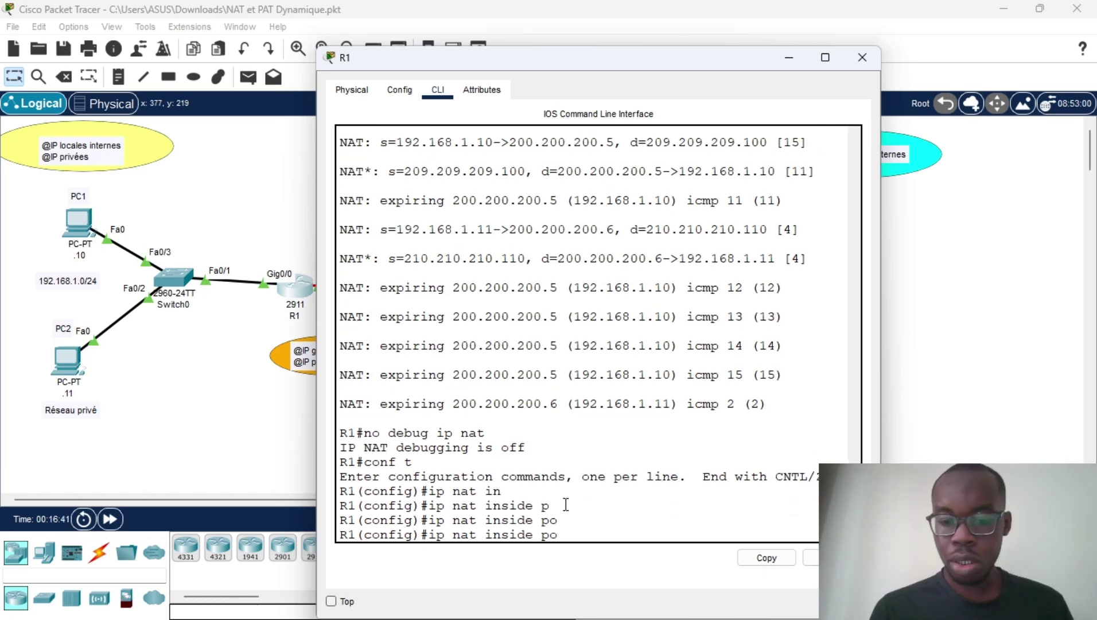
key("BackSpace")
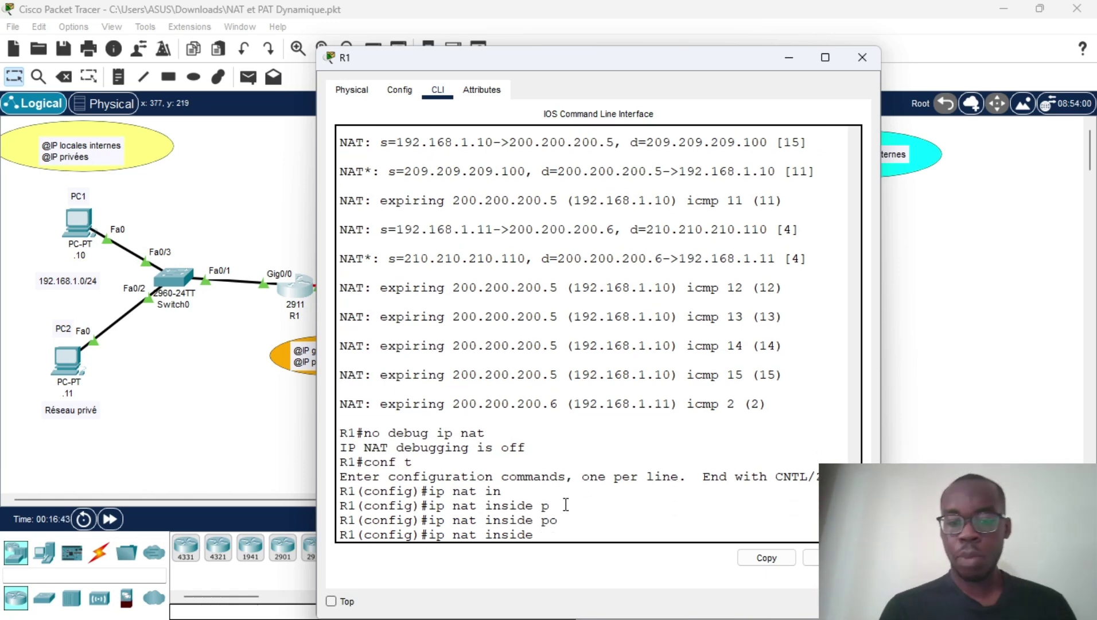
type("list 2")
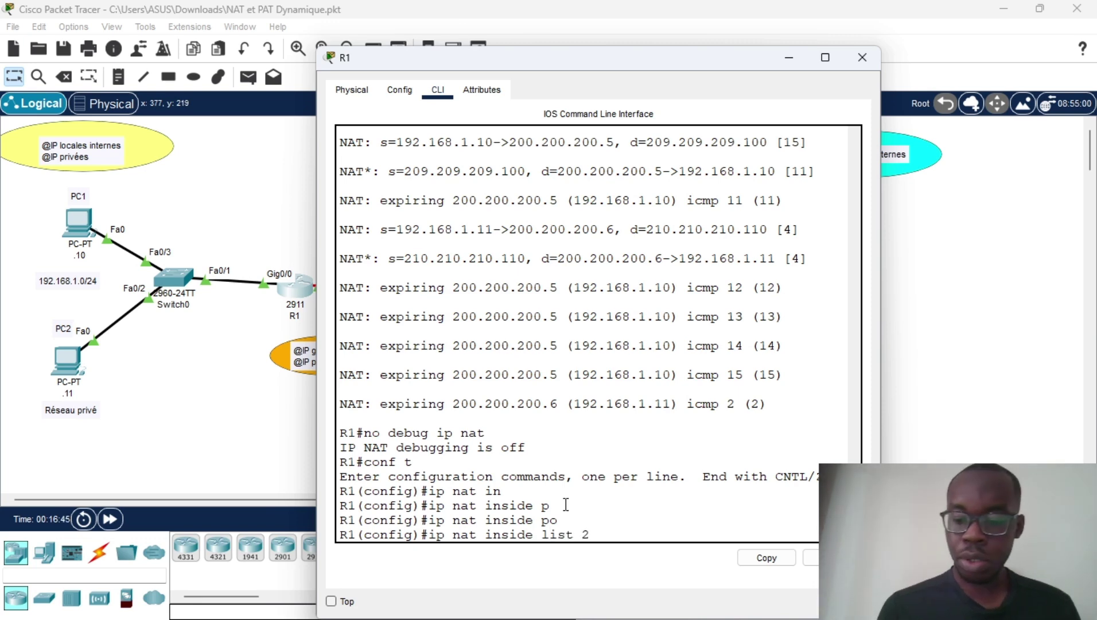
type(" poo")
key("Tab")
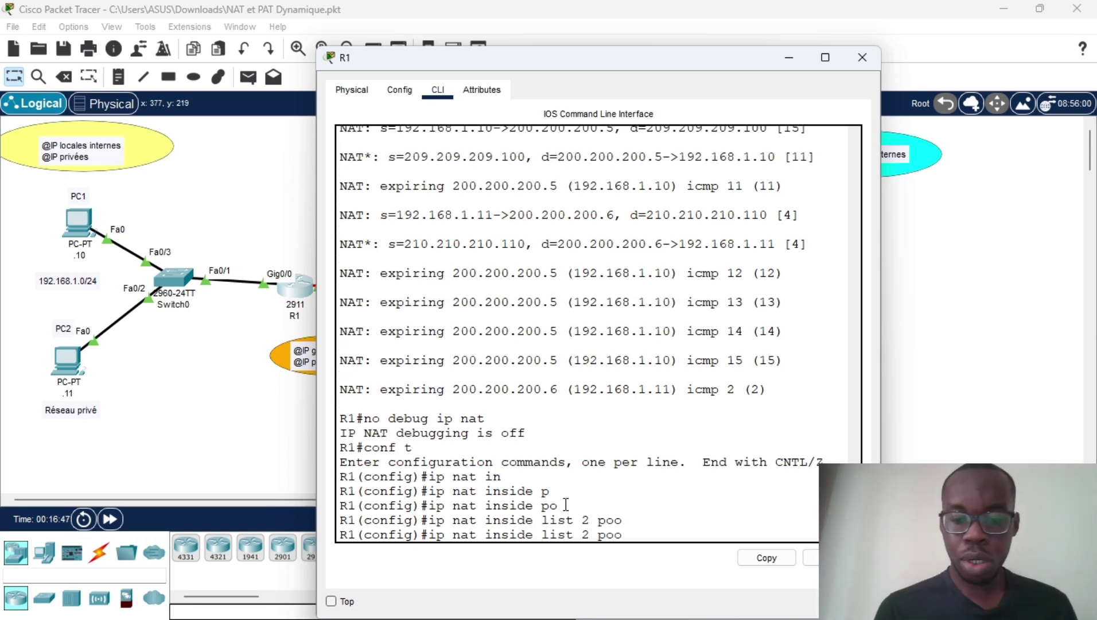
key("BackSpace")
key("BackSpace")
key("BackSpace")
key("BackSpace")
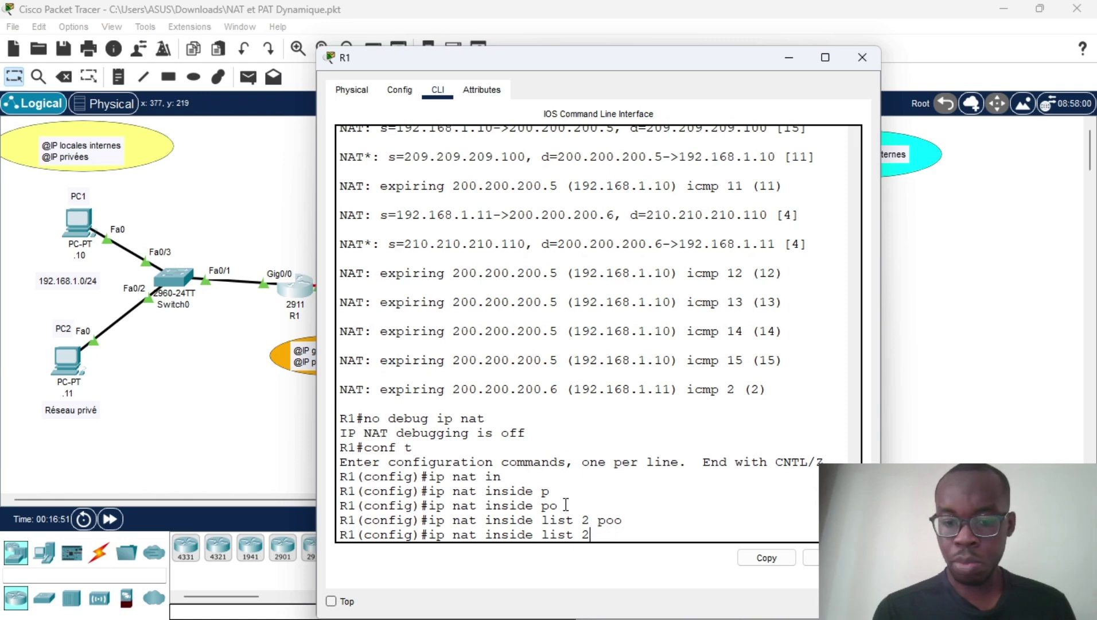
type("?")
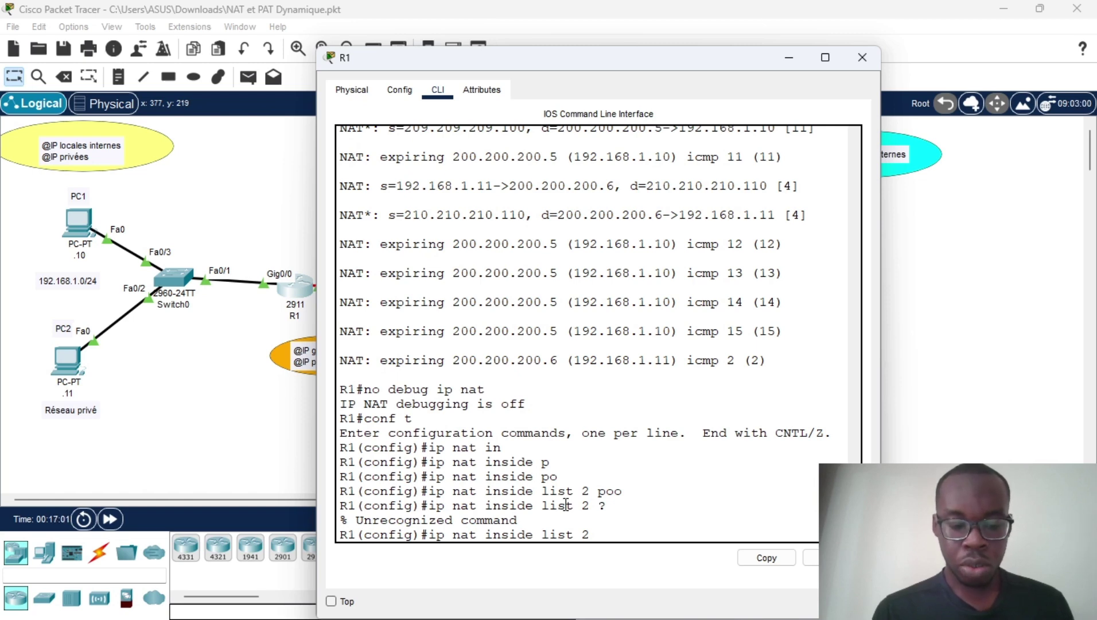
Step: Try to complete and run the PAT command on R1 as ip nat inside list 2 pool NATD1 overload
type("pool")
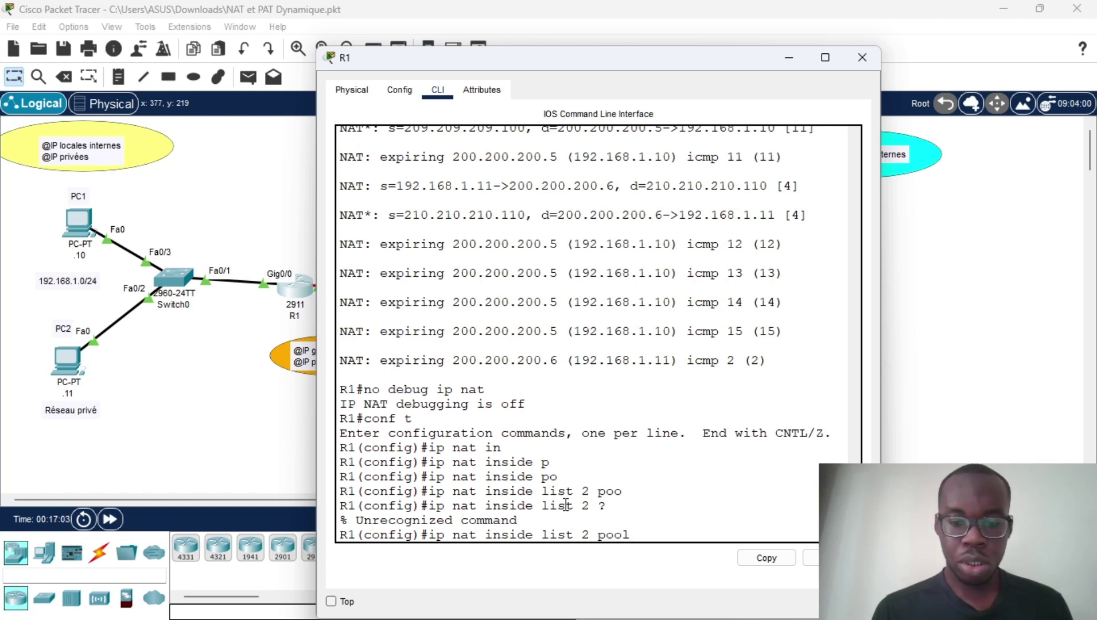
type(" NATD1")
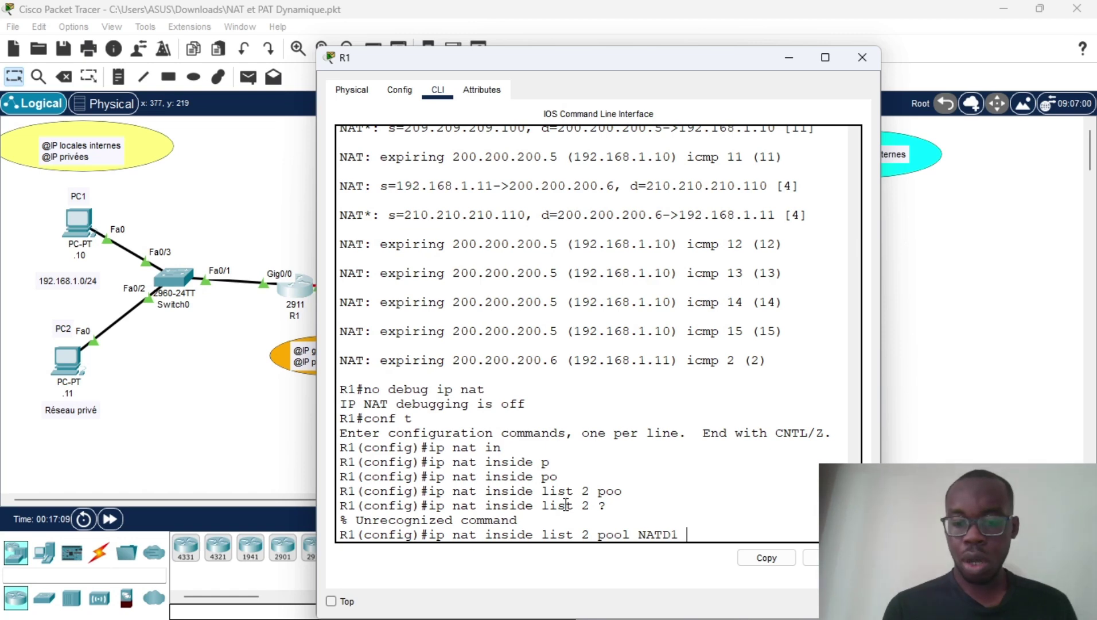
type("o")
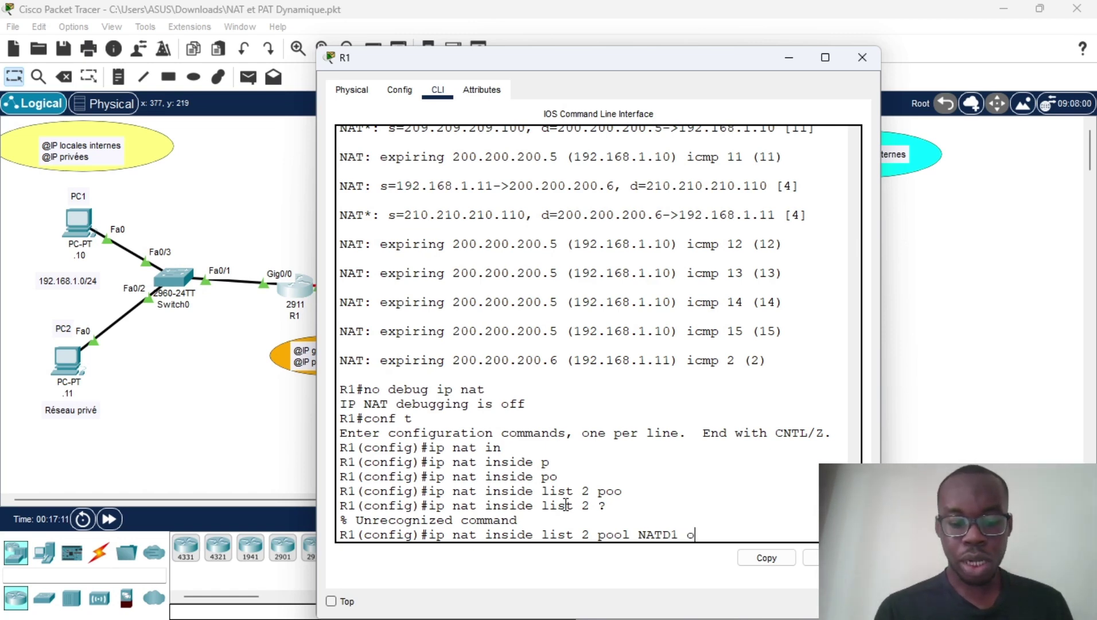
type("ver")
key("Tab")
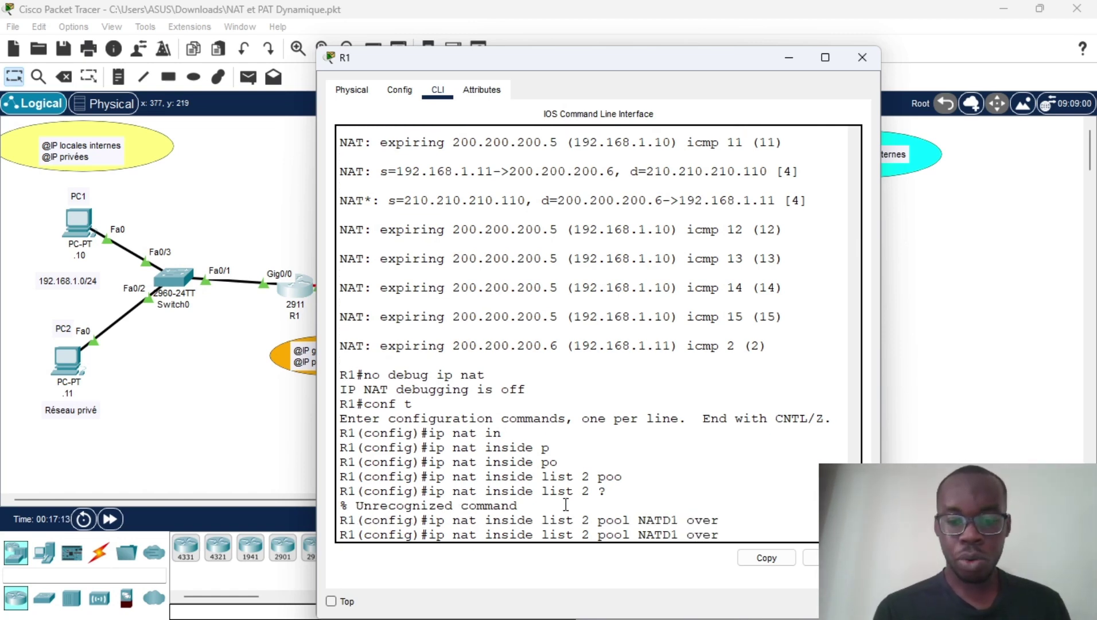
type("load")
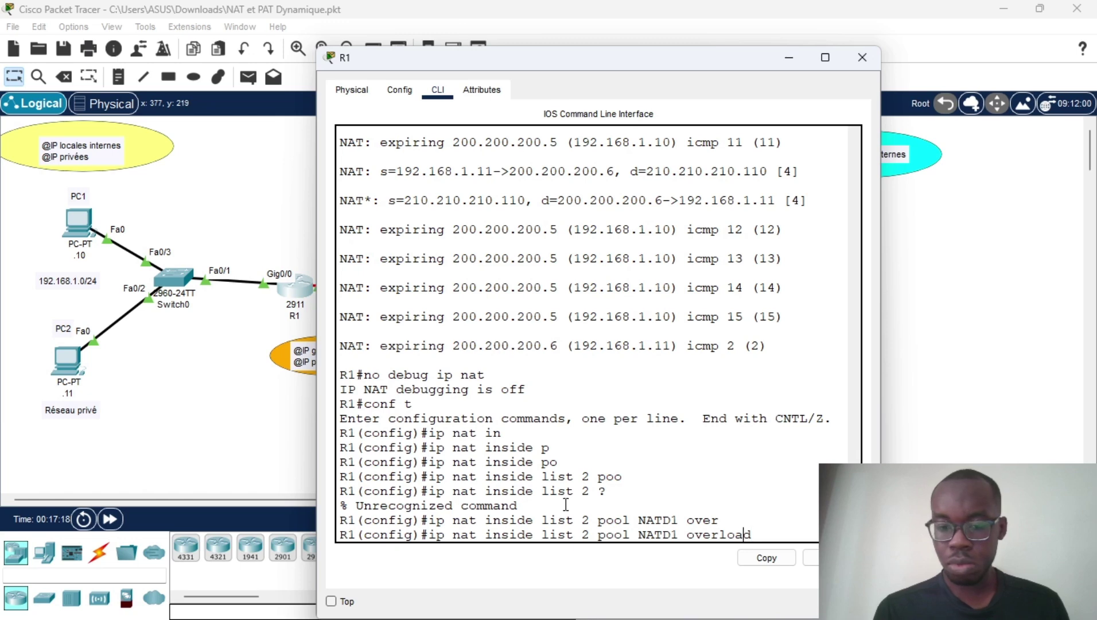
key("Left")
key("Left")
key("Left")
key("Left")
key("Left")
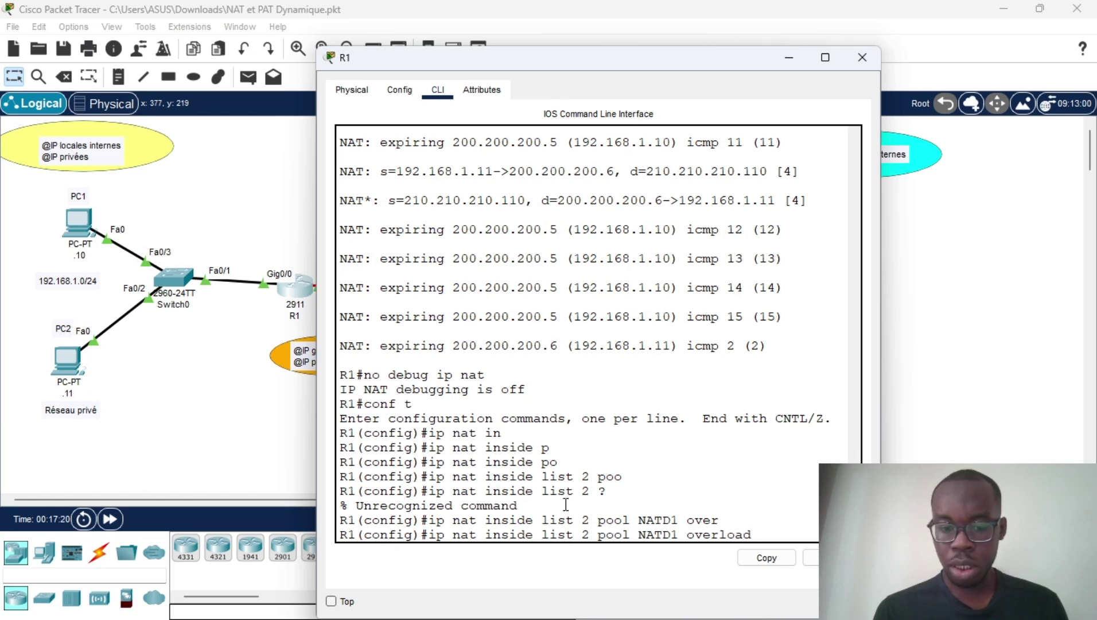
key("Return")
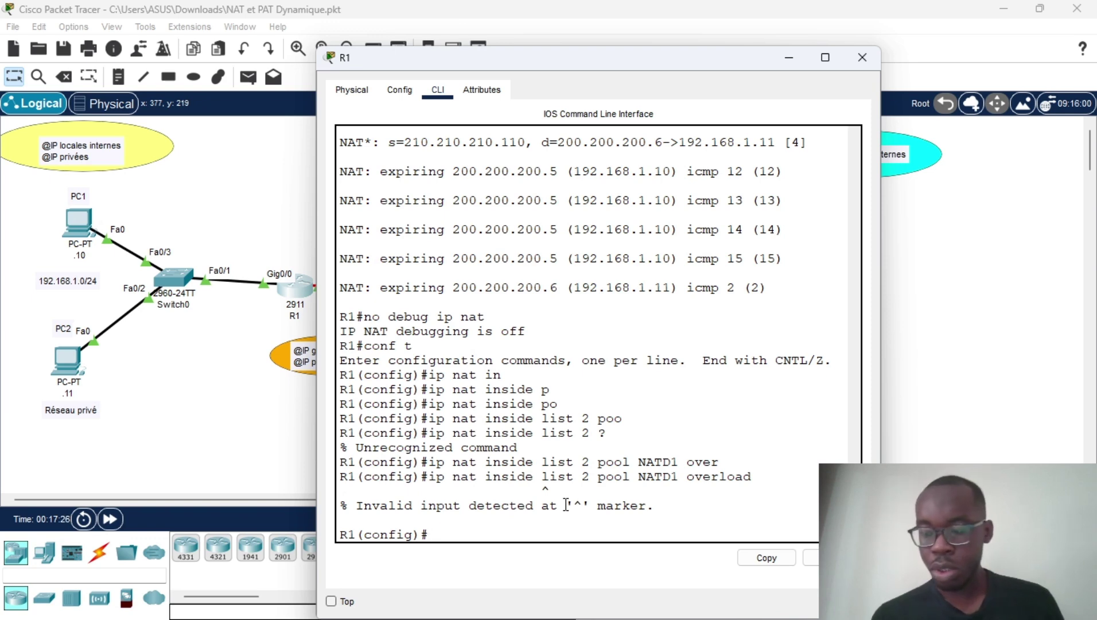
Step: Recall the PAT command and insert the source keyword, running ip nat inside source list 2 pool NATD1 overload on R1
key("Up")
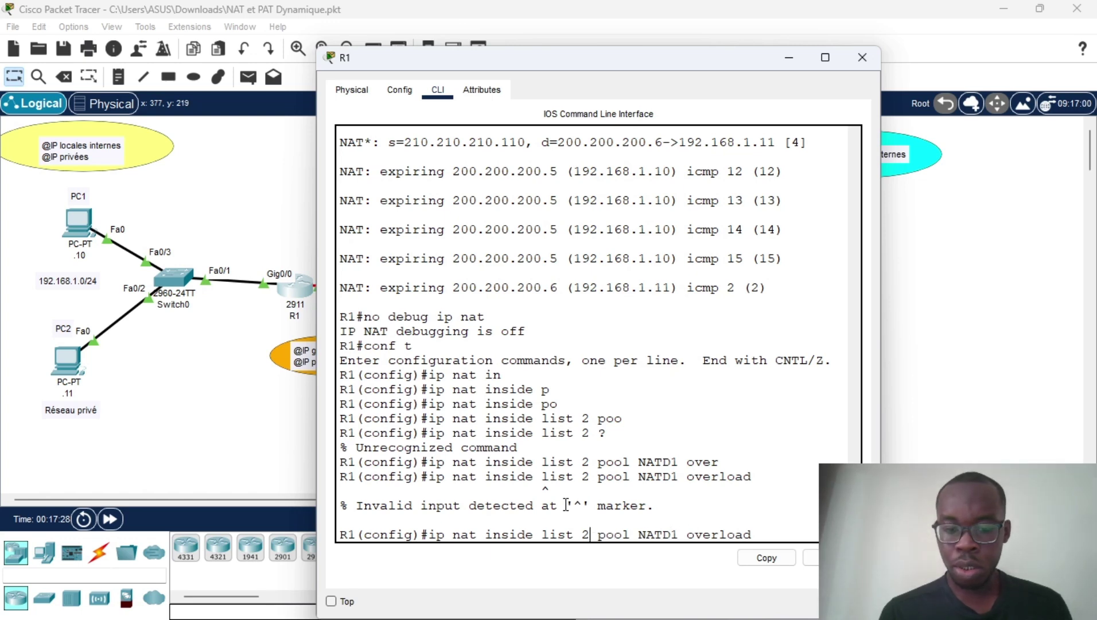
type("so")
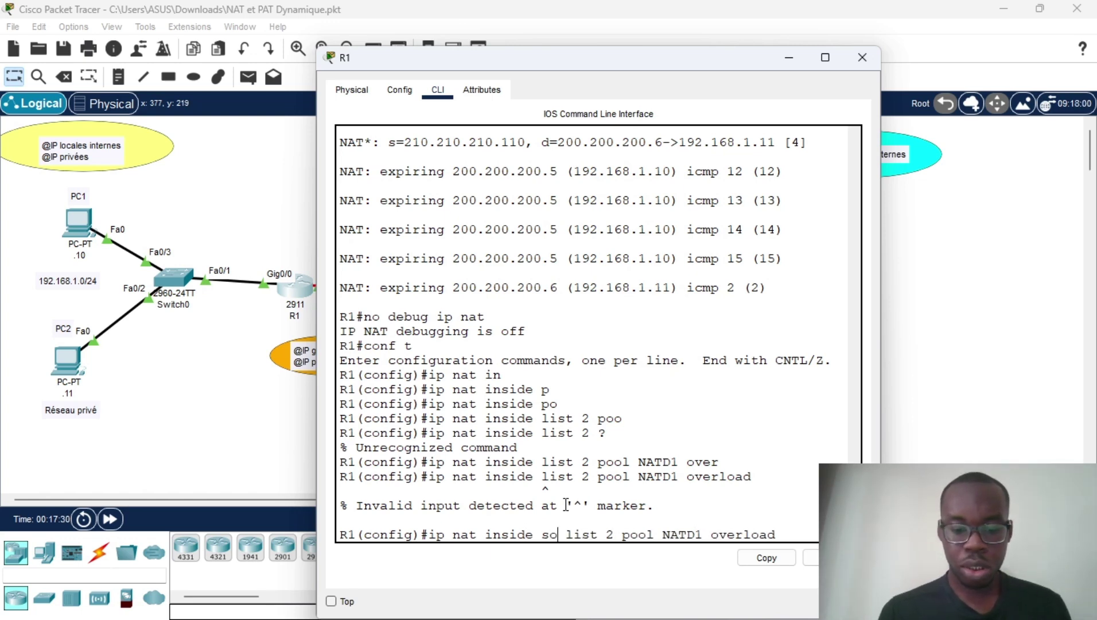
type("urc")
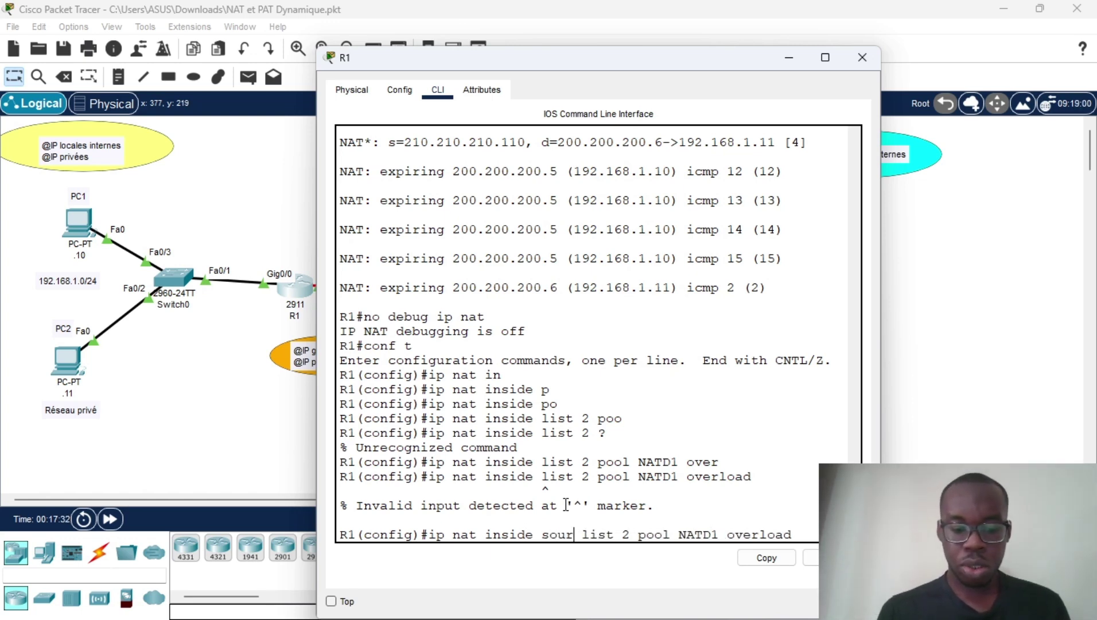
type("e")
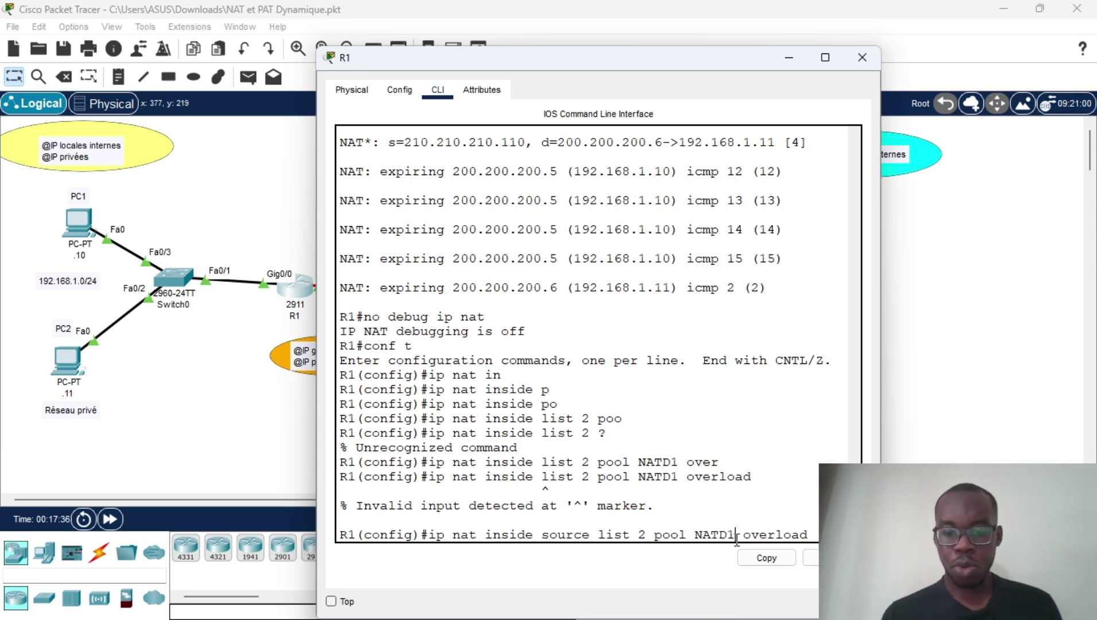
left_click_drag(736, 537, 430, 534)
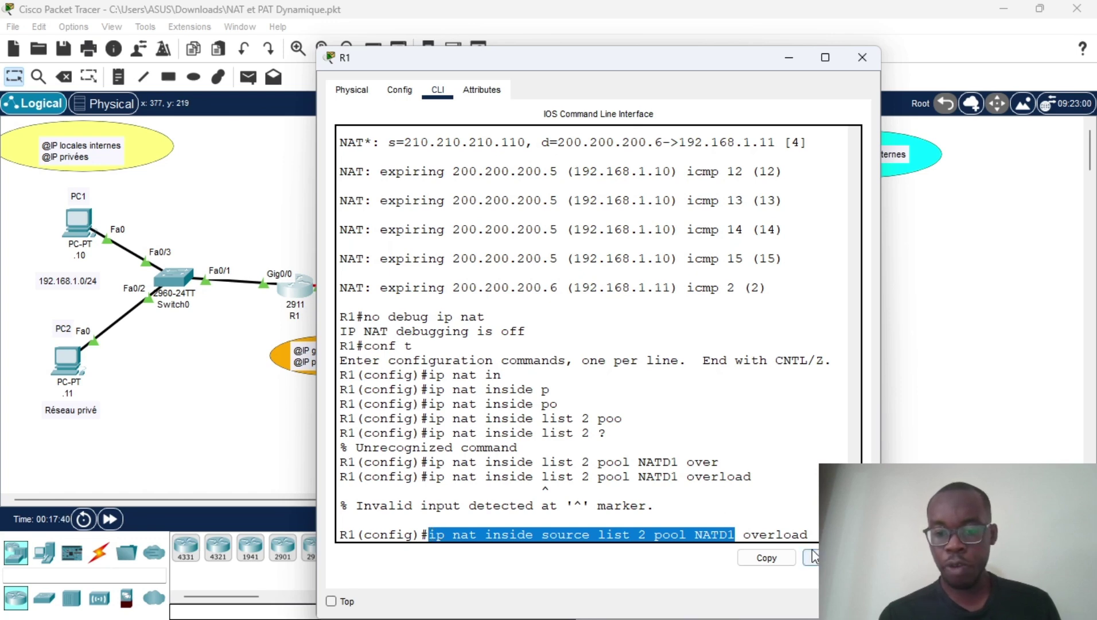
left_click(815, 531)
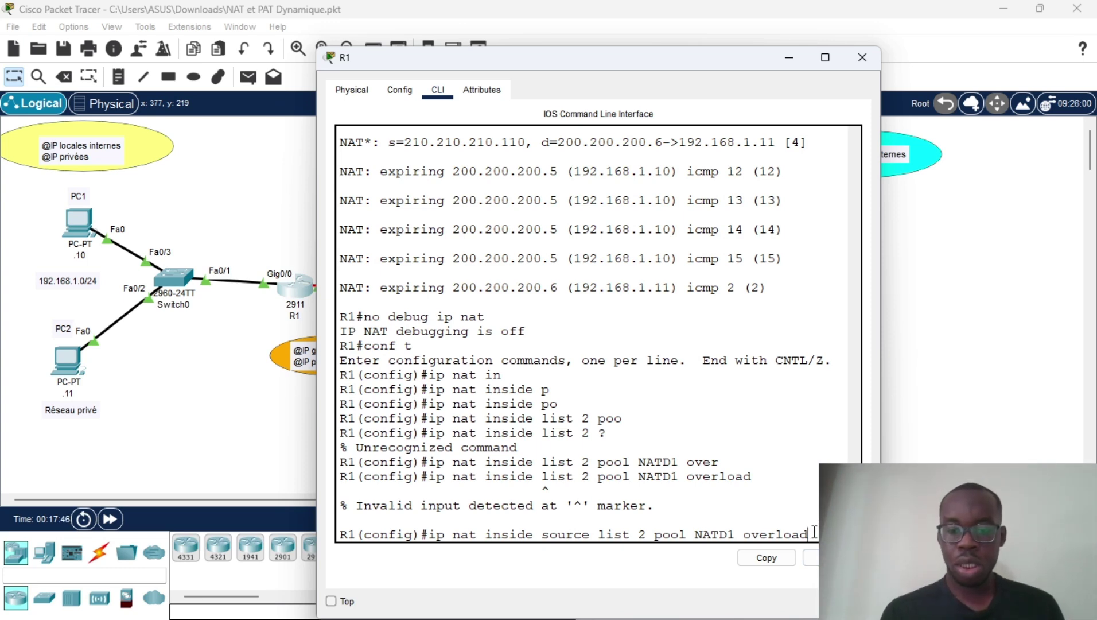
key("Return")
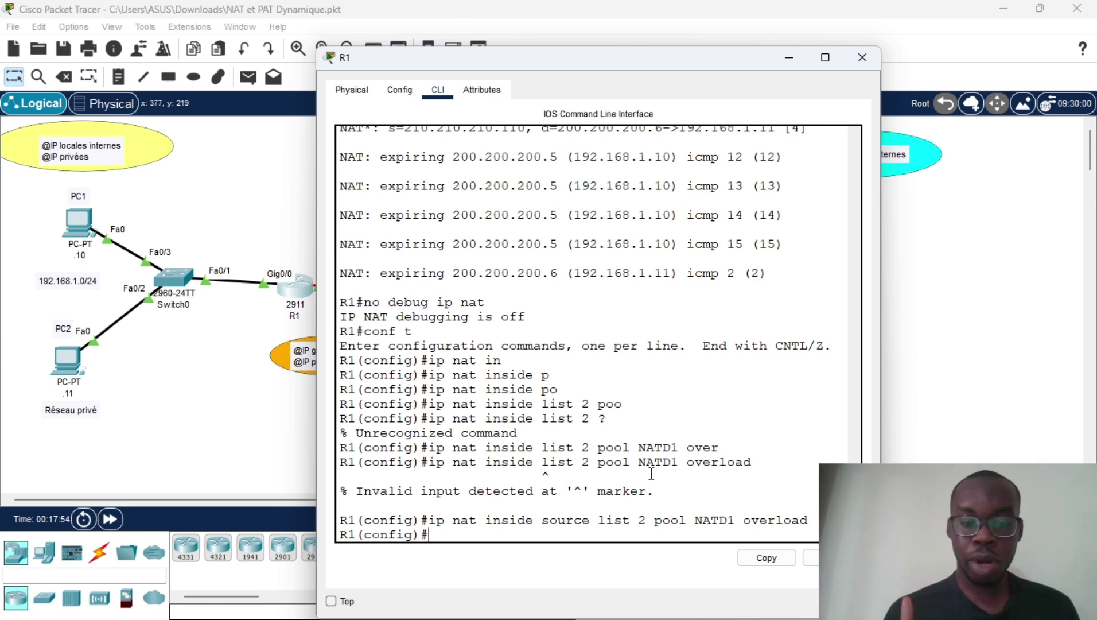
Step: Exit global configuration mode on R1 and turn on NAT debugging with debug ip nat
type("de")
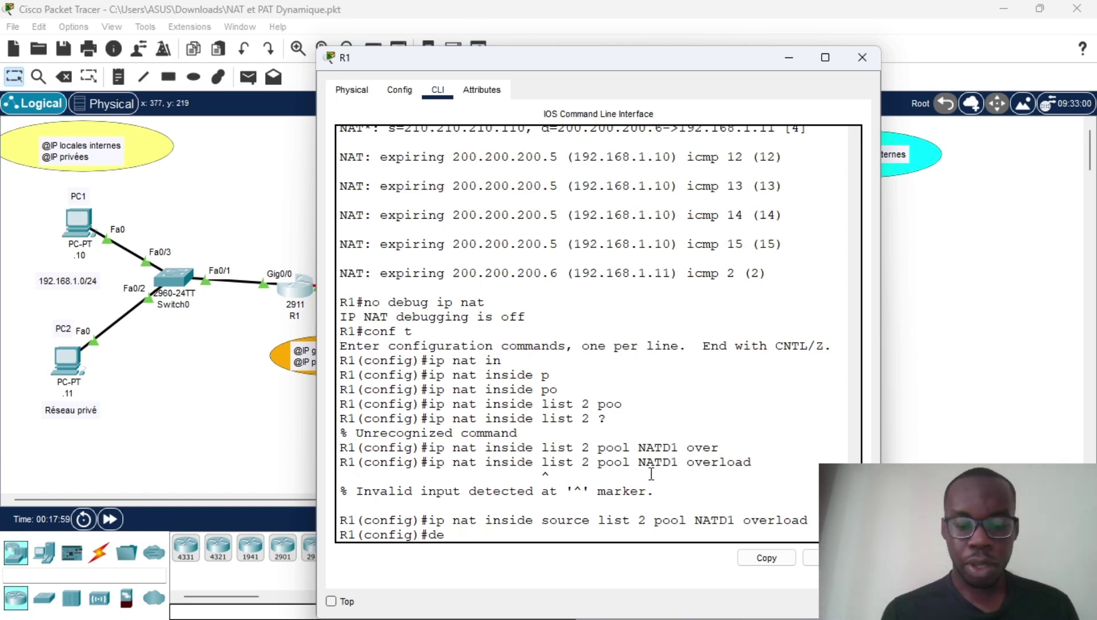
key("BackSpace")
key("BackSpace")
type("ex")
key("Return")
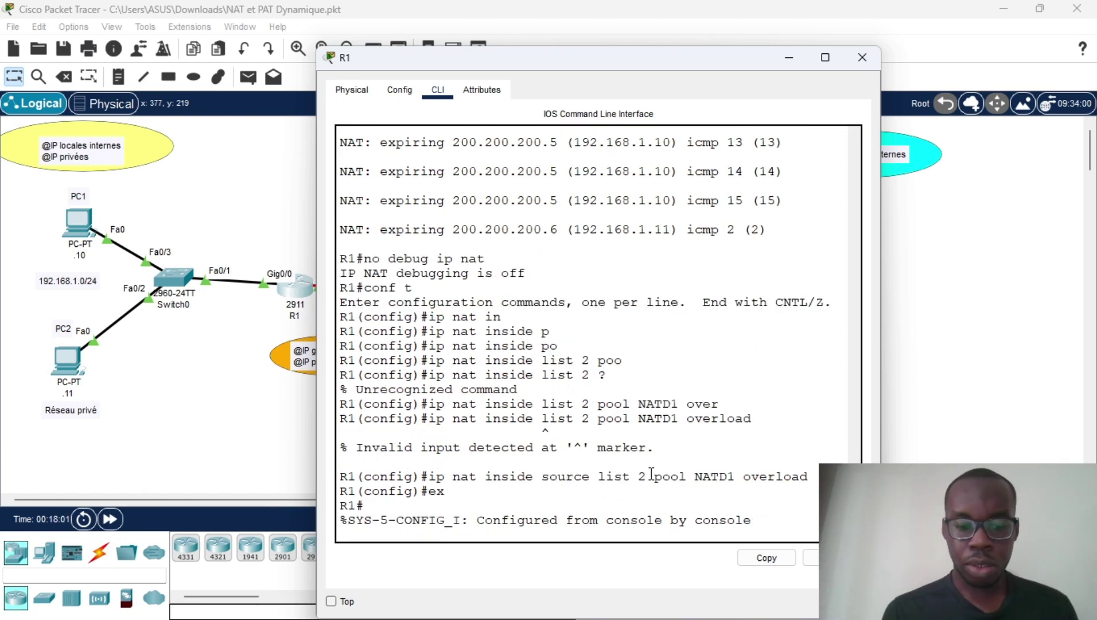
key("Return")
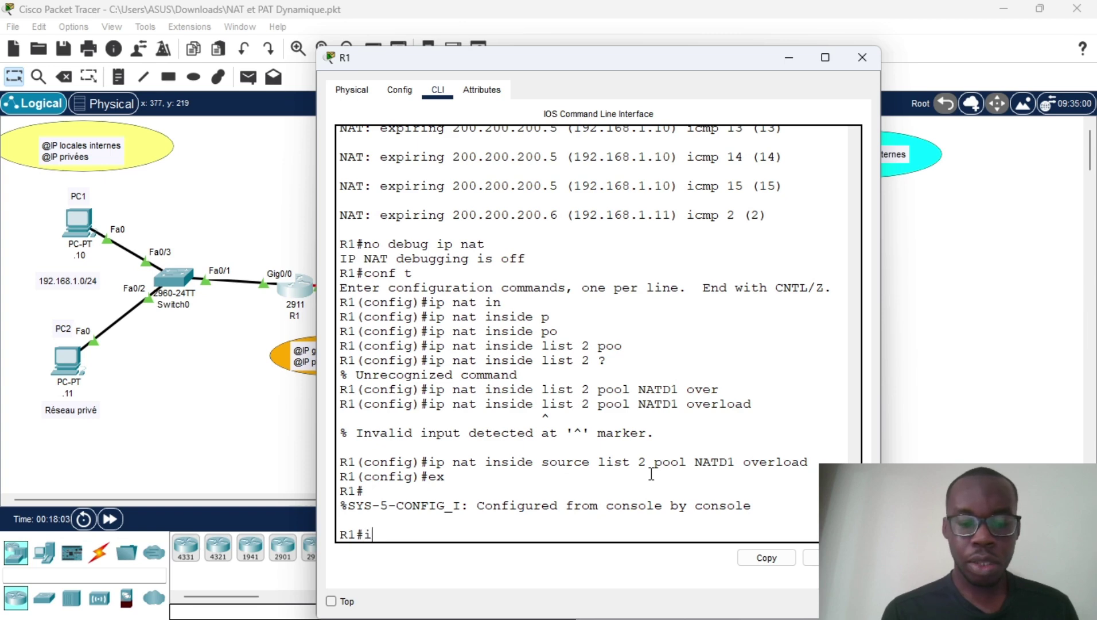
type("debu")
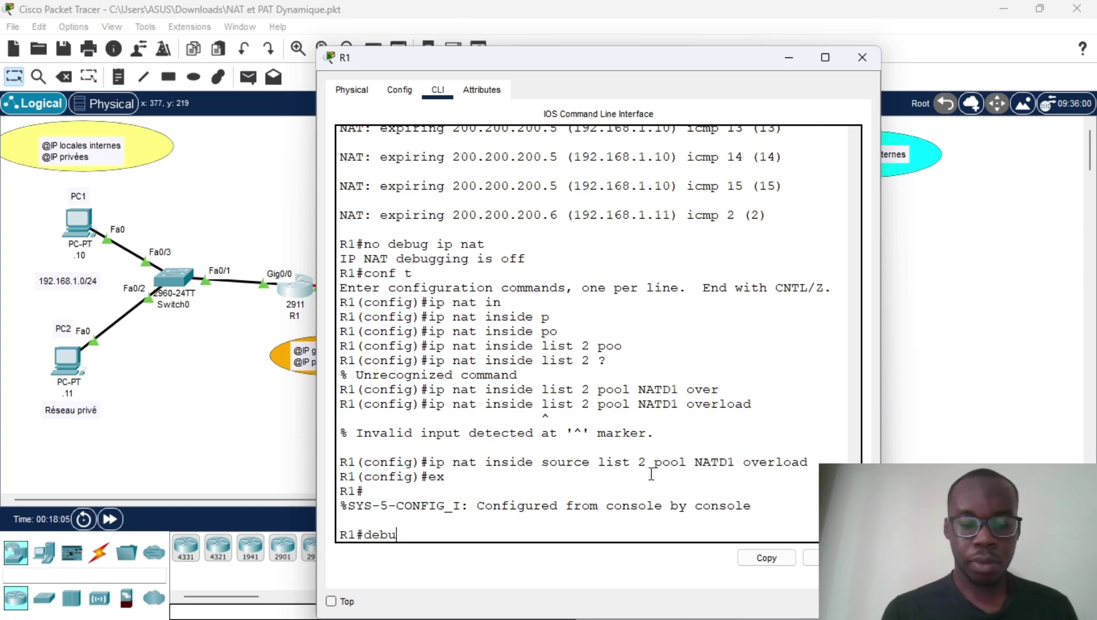
key("Tab")
type("ip ")
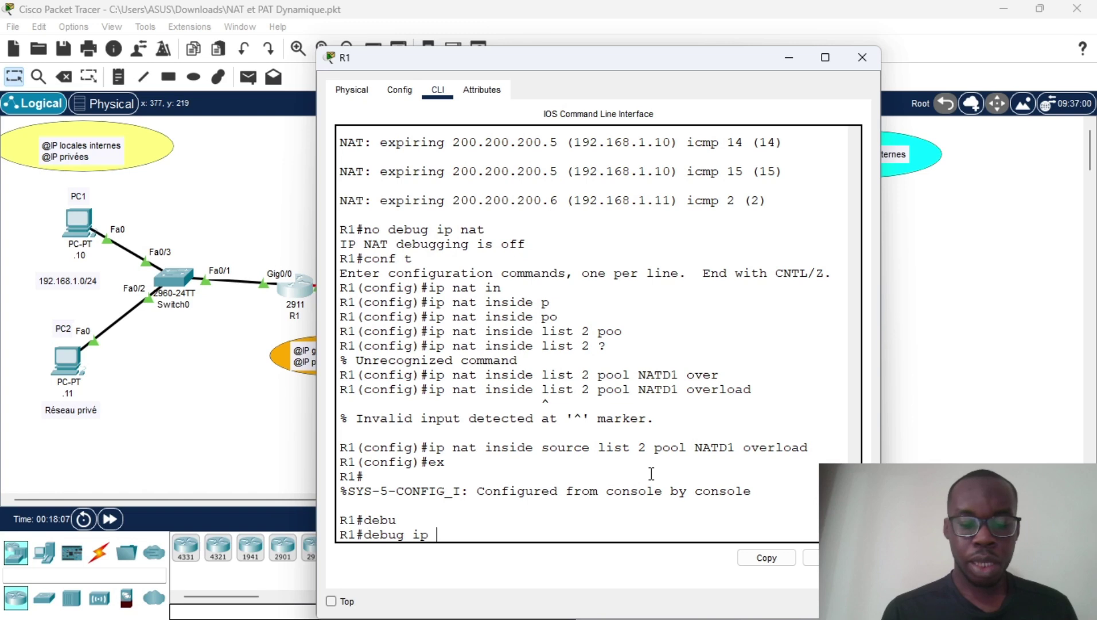
type("nat")
key("Return")
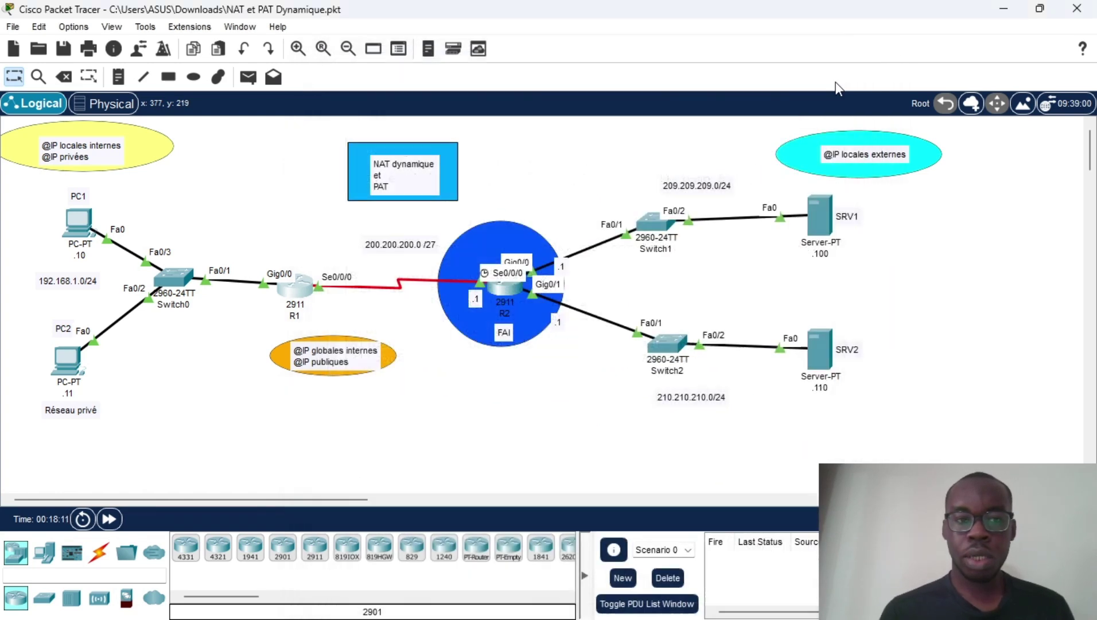
Step: Close R1's window and send simple PDUs from PC1 to SRV1 and from PC2 to SRV2
left_click(862, 57)
left_click(248, 77)
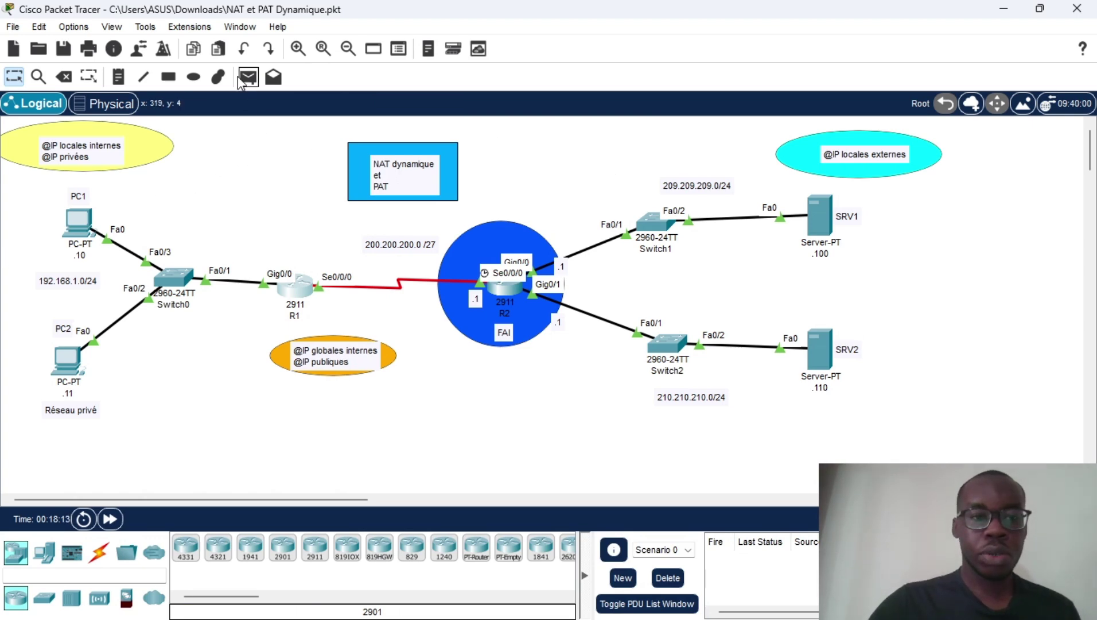
left_click(79, 223)
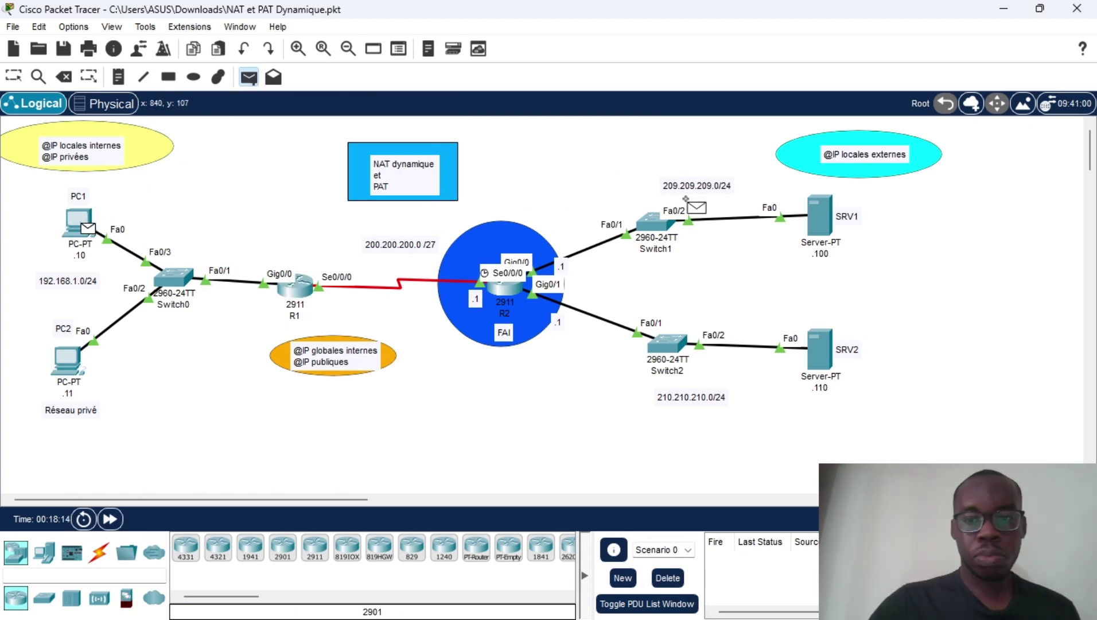
left_click(818, 215)
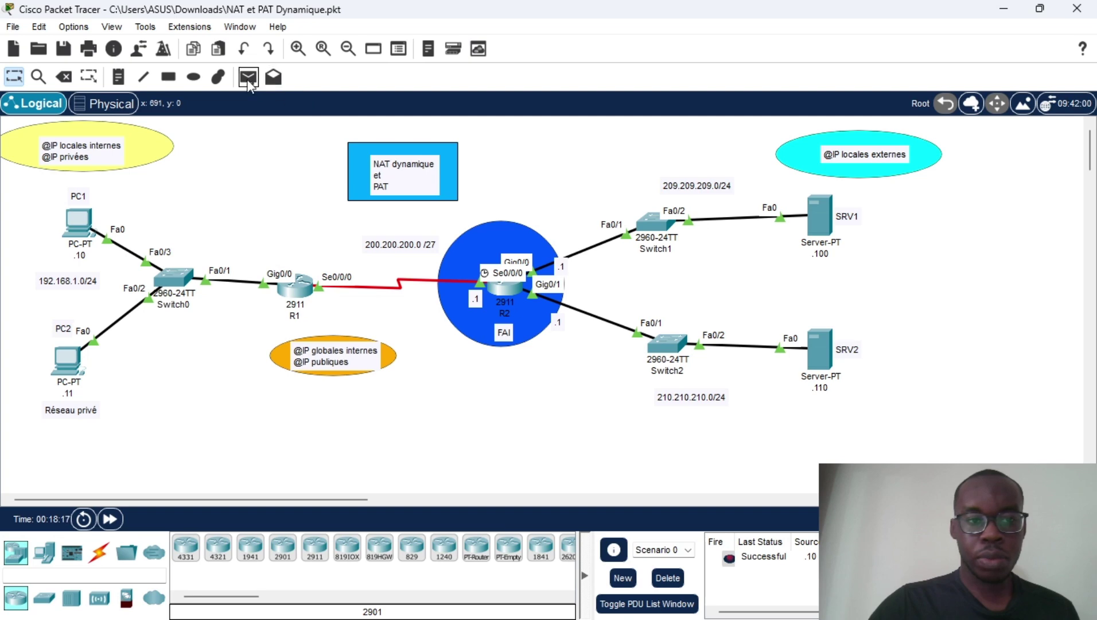
left_click(248, 76)
left_click(67, 360)
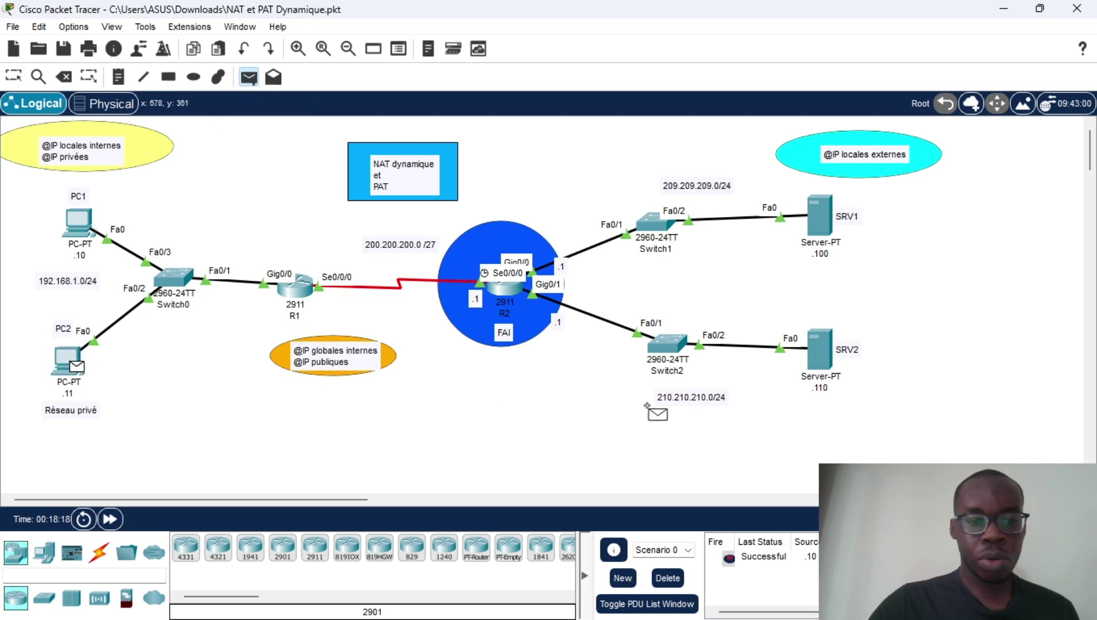
left_click(815, 359)
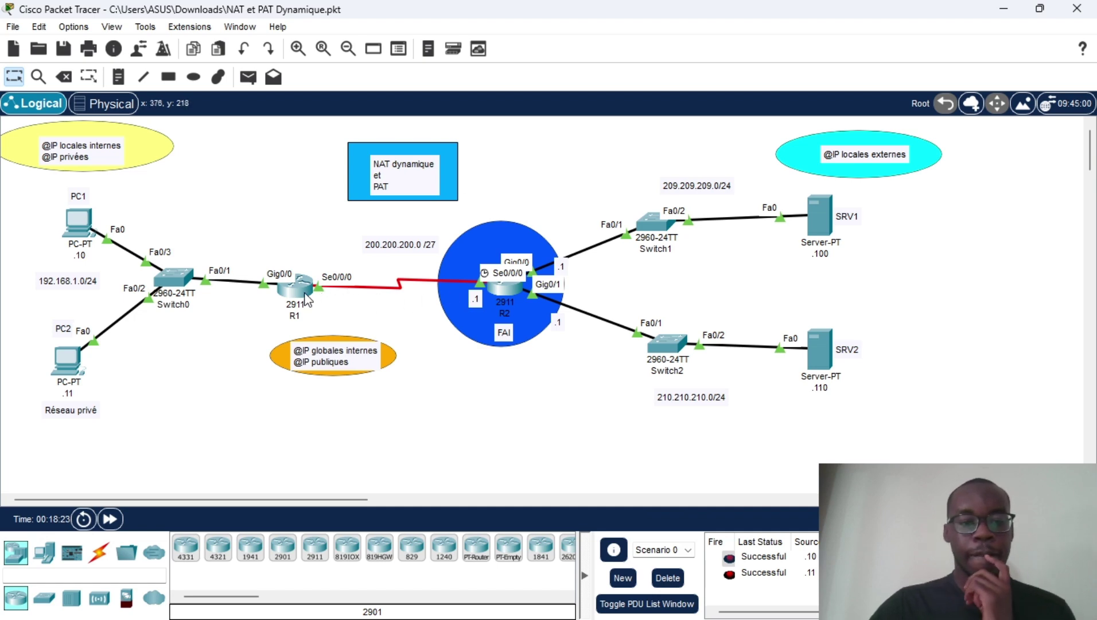
Step: Reopen R1's command line and examine the translated source addresses of the PC1 and PC2 pings in the debug output
left_click(284, 291)
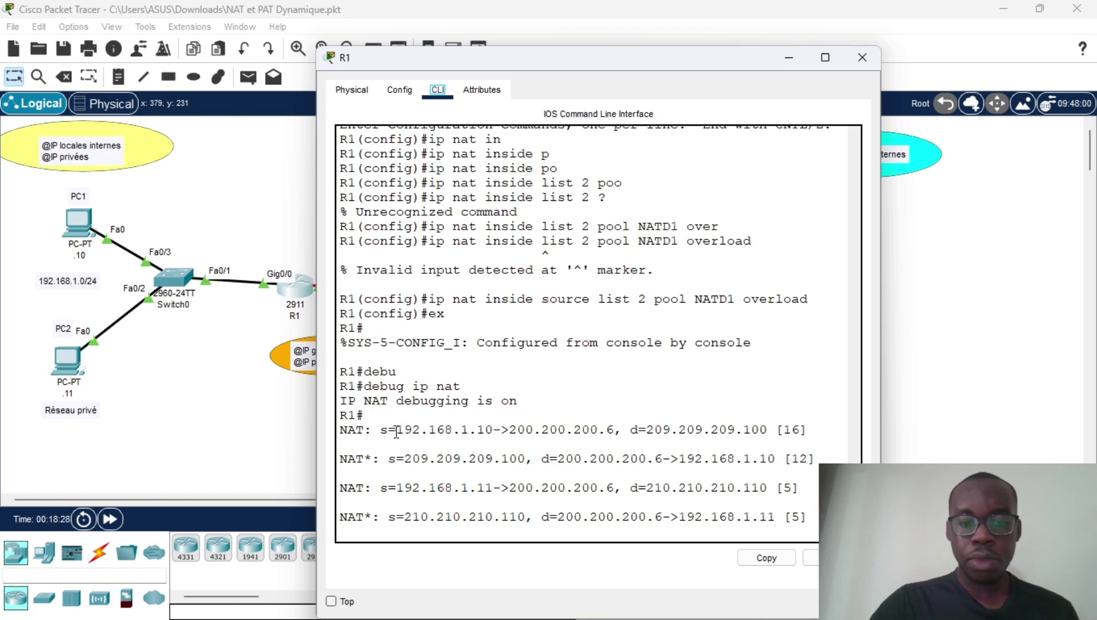
left_click_drag(396, 431, 812, 432)
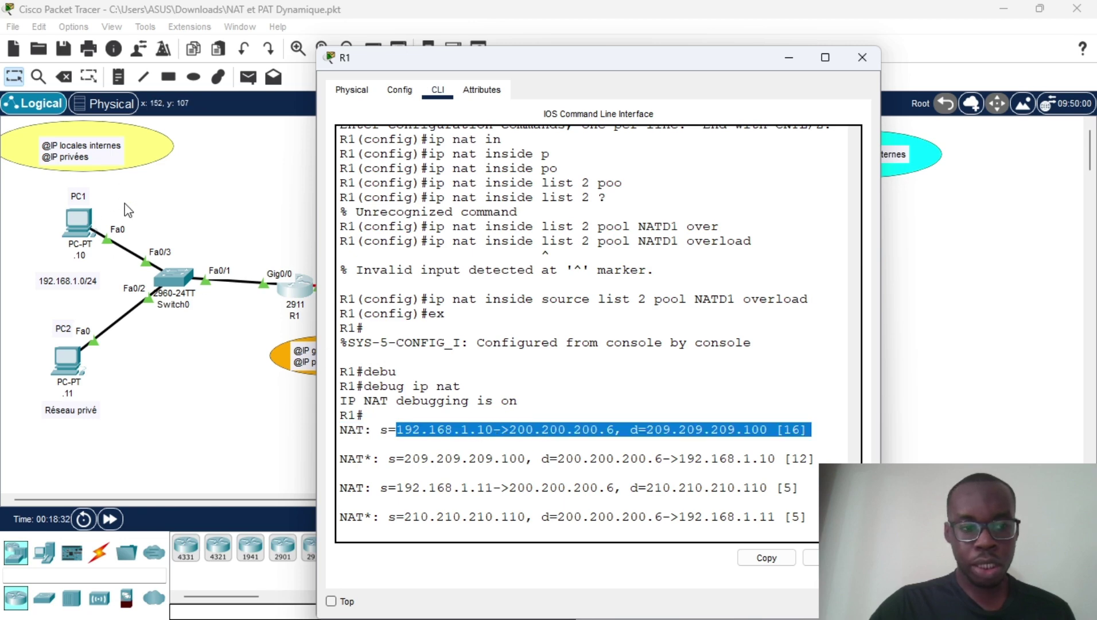
left_click(514, 434)
left_click_drag(509, 435, 614, 434)
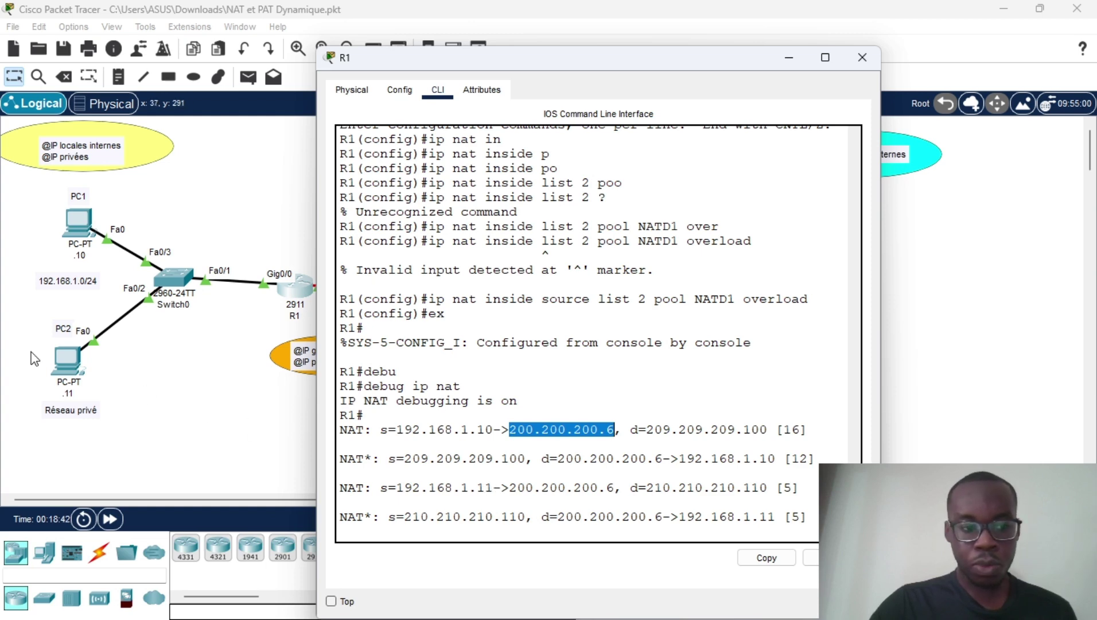
left_click_drag(510, 488, 618, 493)
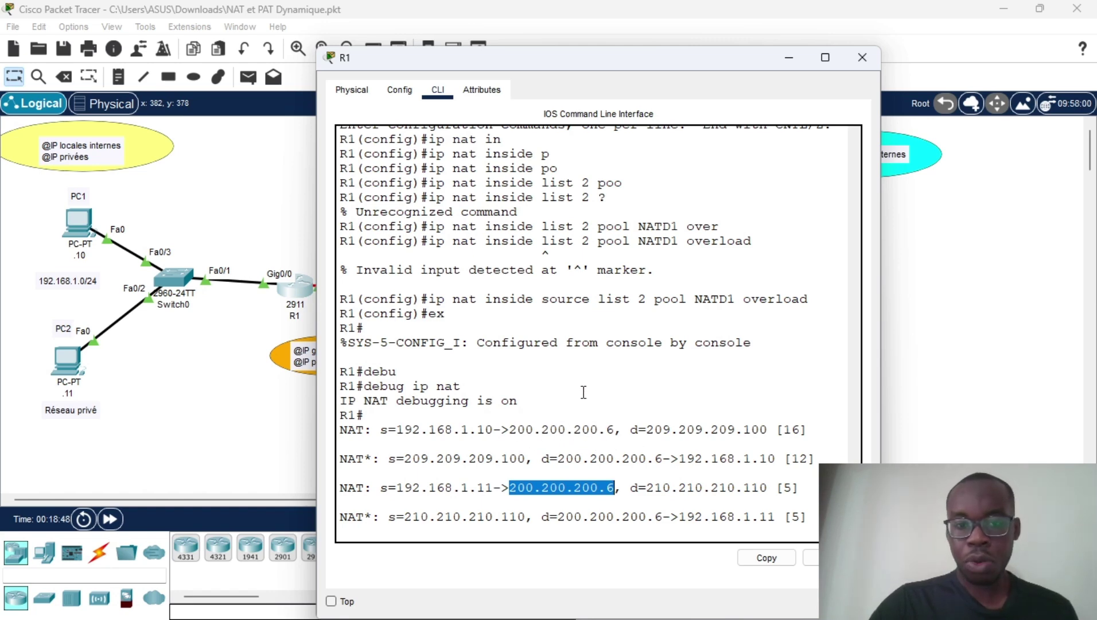
Step: Compare the earlier dynamic NAT translations of PC1 and PC2 in R1's debug output with the new PAT translations
scroll(583, 392, "up", 8)
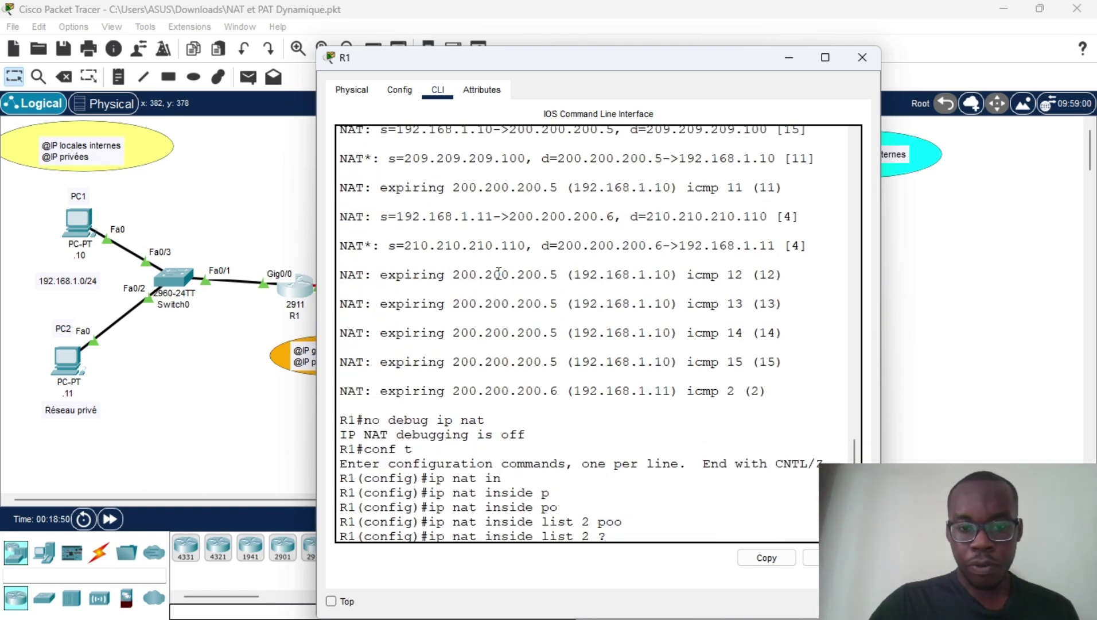
scroll(499, 272, "up", 2)
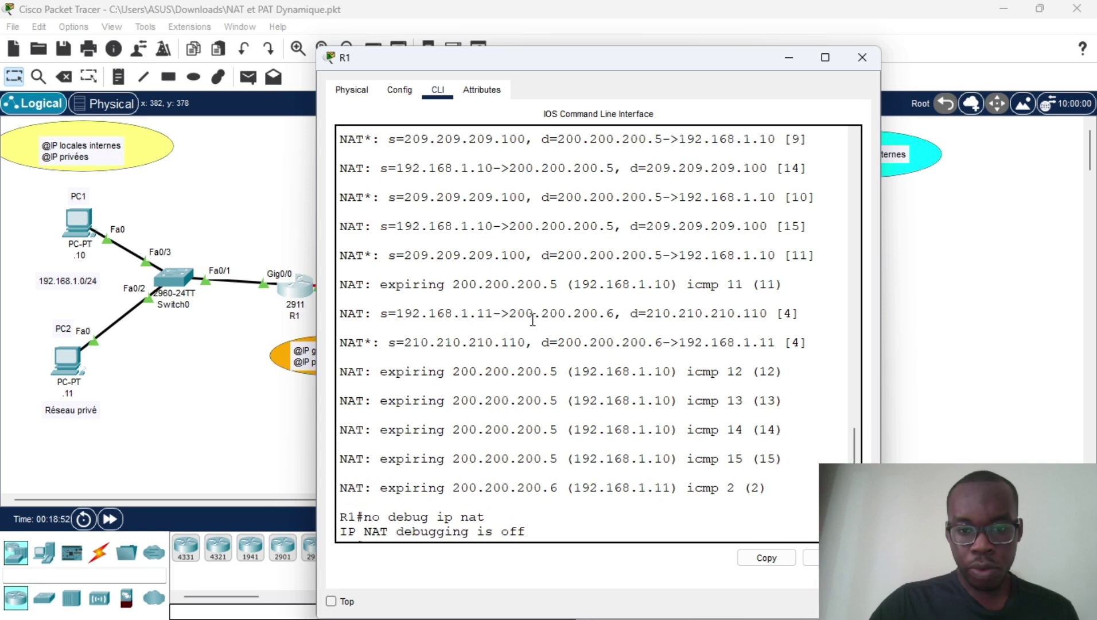
left_click_drag(517, 314, 612, 315)
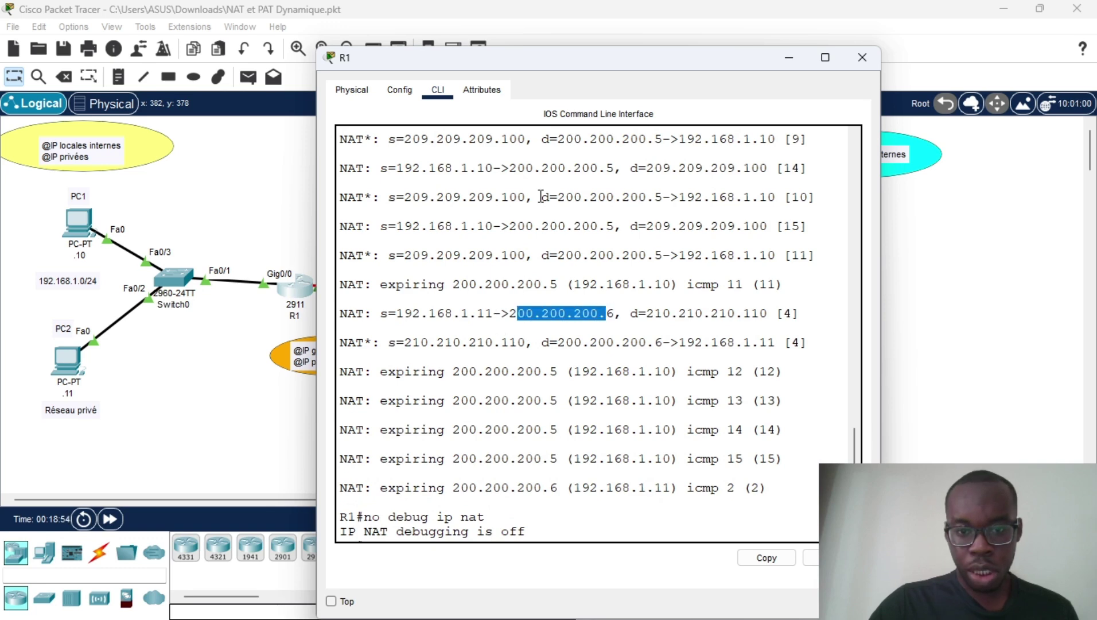
left_click_drag(510, 227, 615, 228)
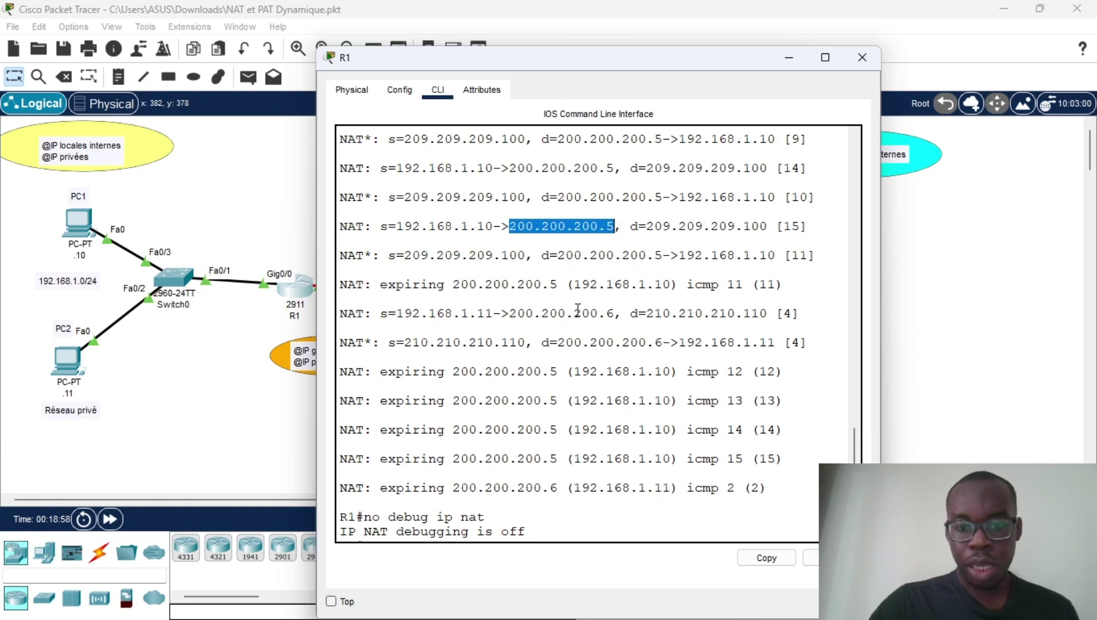
left_click_drag(574, 314, 618, 310)
key("Return")
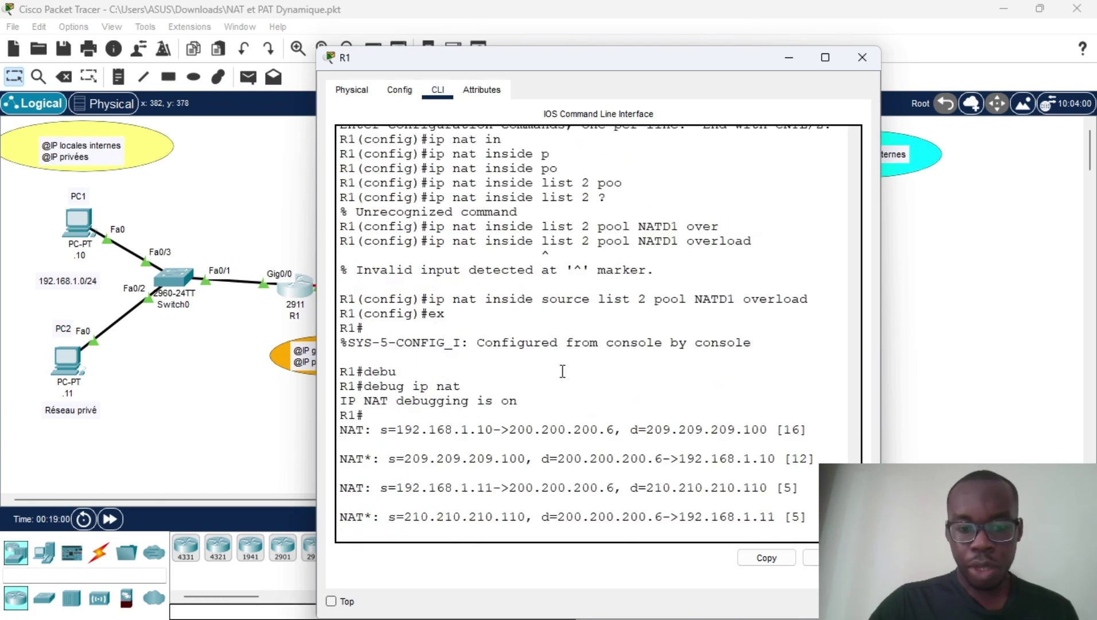
left_click_drag(575, 428, 615, 430)
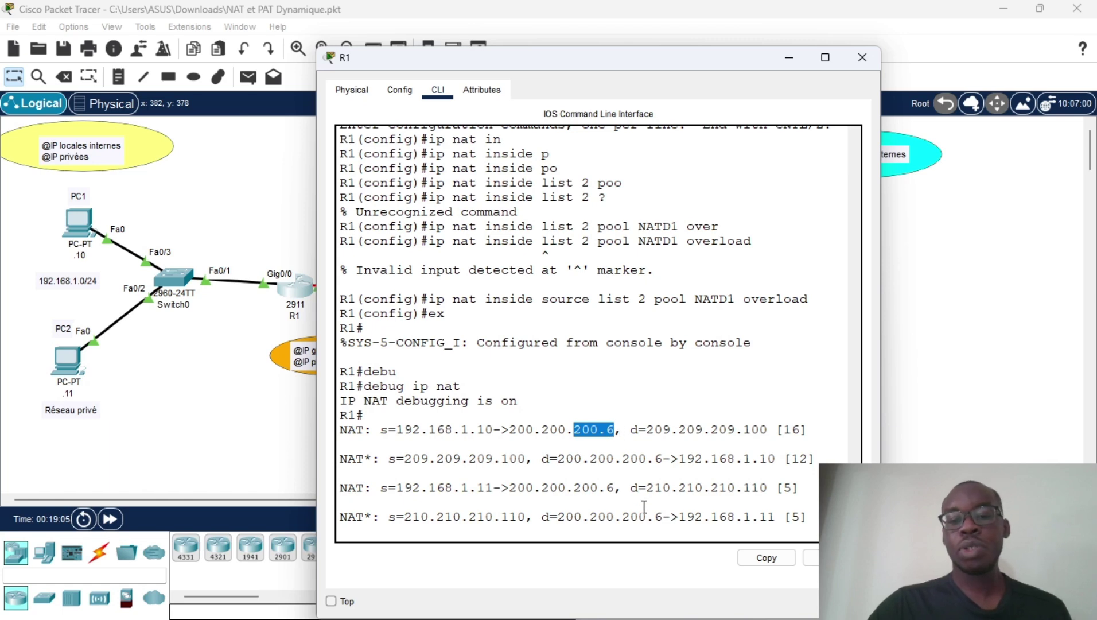
Step: Examine the return translation to PC2 in R1's NAT debug output, and close R1's window
left_click(668, 515)
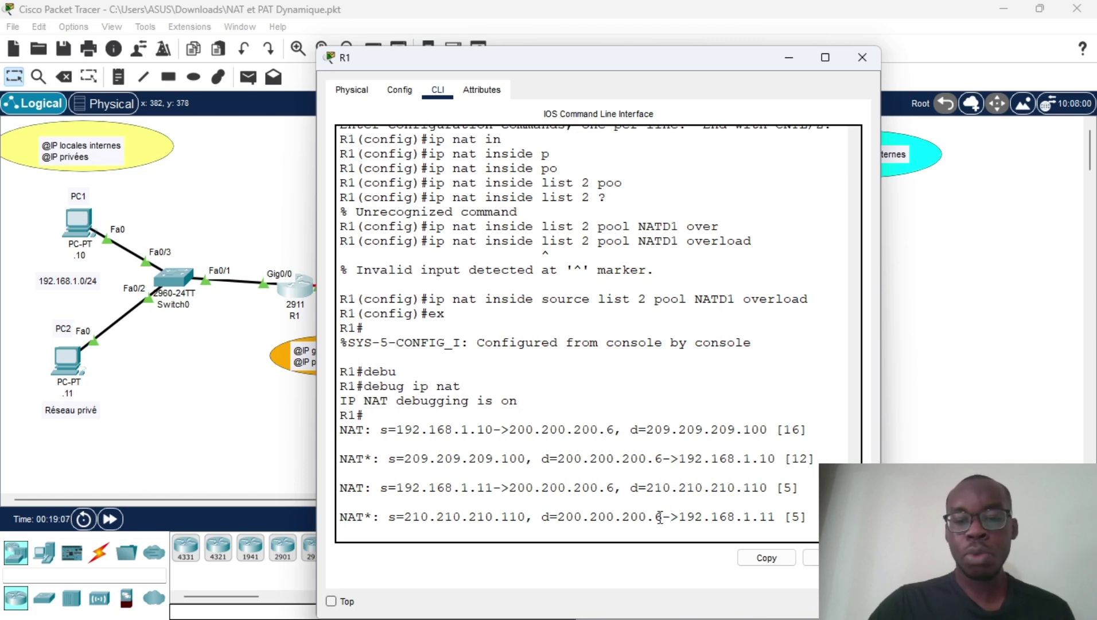
left_click_drag(660, 517, 591, 516)
left_click(663, 519)
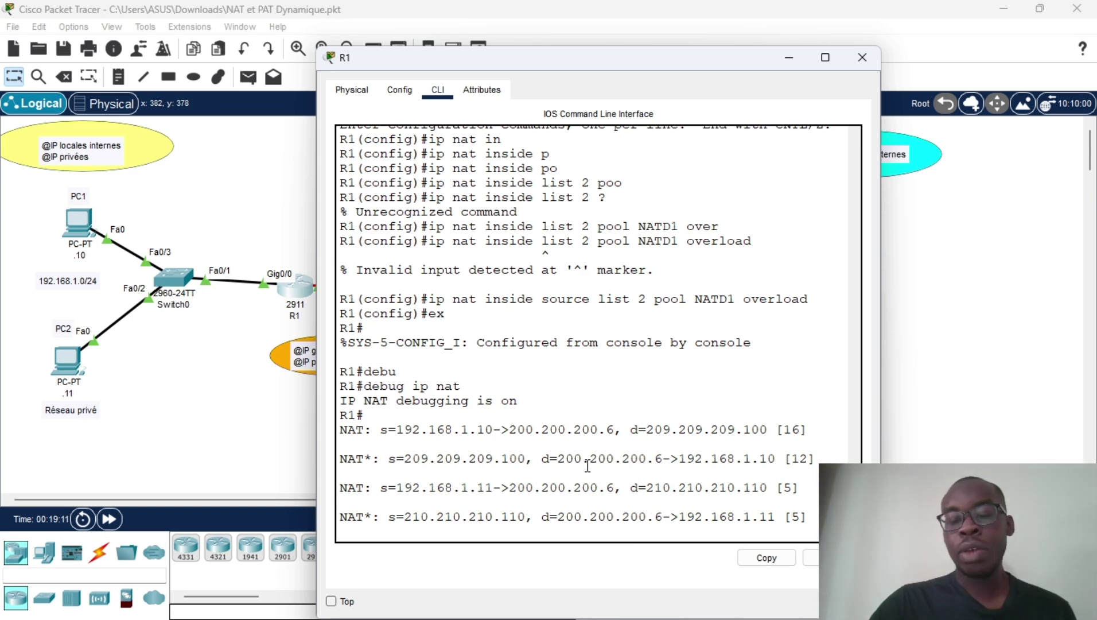
left_click(862, 58)
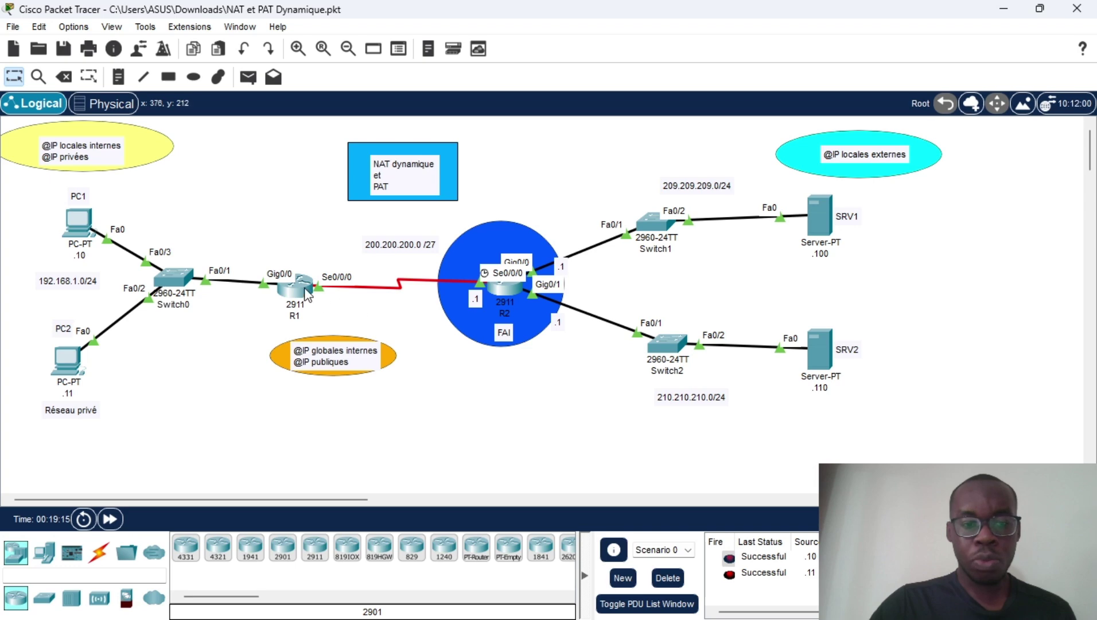
Step: View the pending PC1 and PC2 PDUs in simulation mode, and return to realtime mode
key("shift+s")
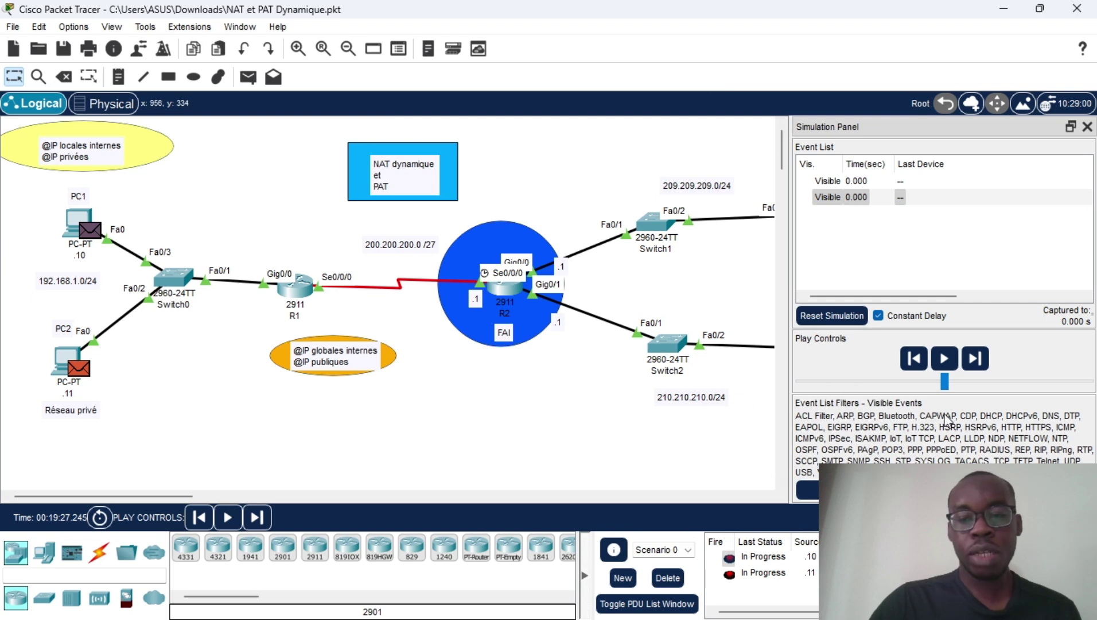
key("shift+r")
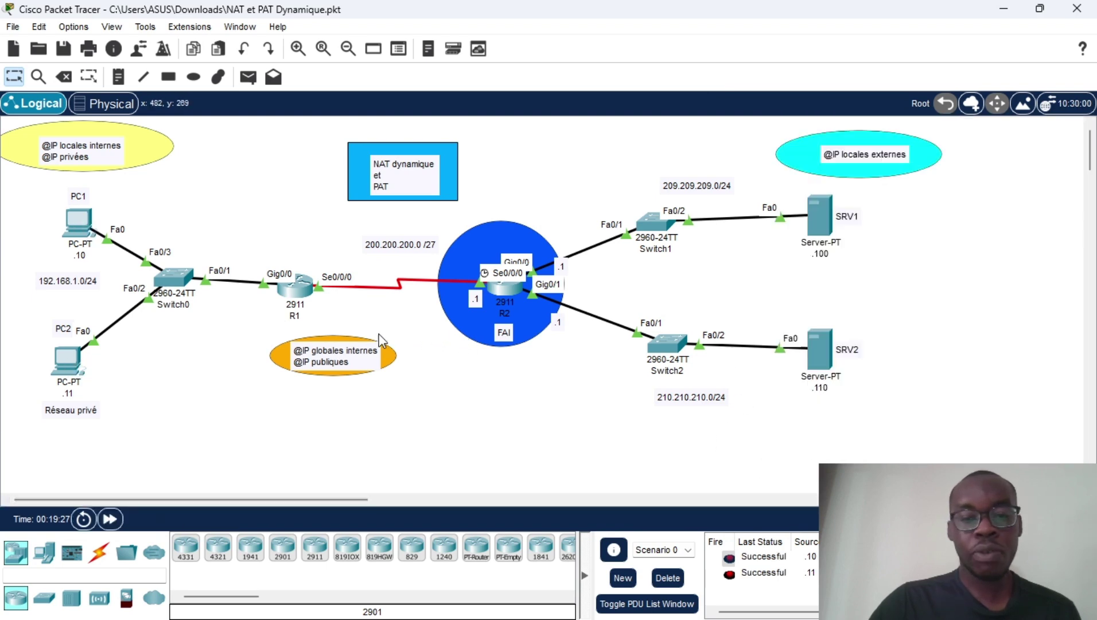
scroll(281, 390, "down", 3)
scroll(284, 384, "up", 3)
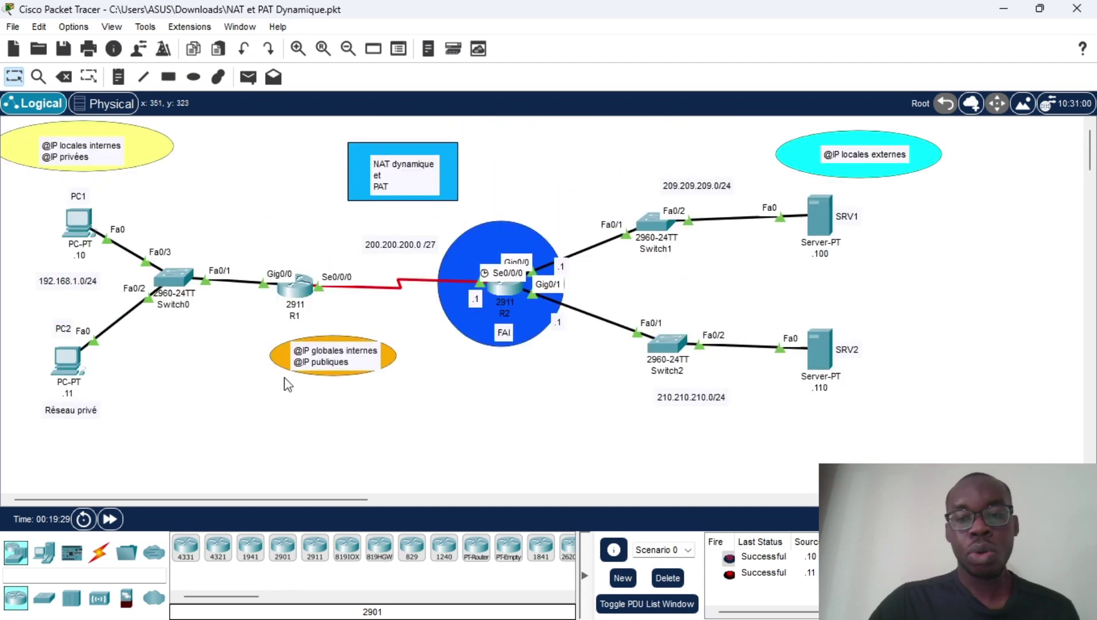